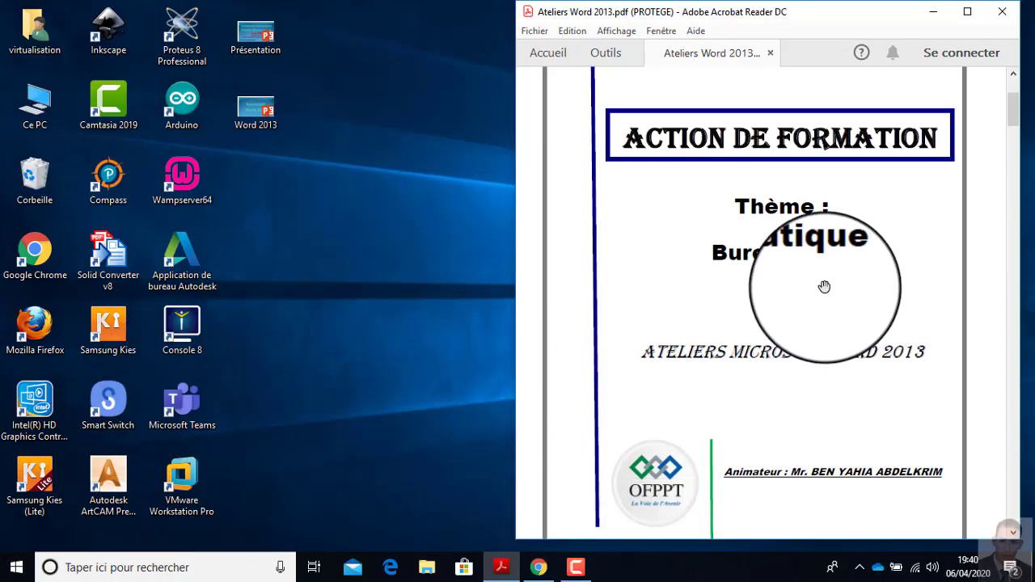
Go to "Atelier 1 : Présentation Word" from the PDF's table of contents and read its introduction and first exercises.
scroll(742, 261, down, 3)
scroll(741, 261, down, 5)
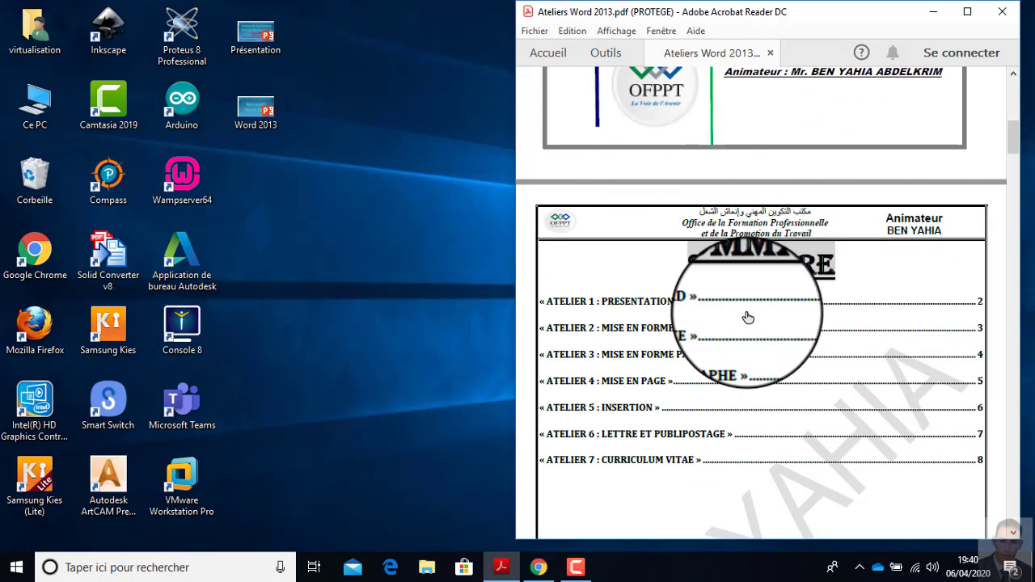
click(647, 303)
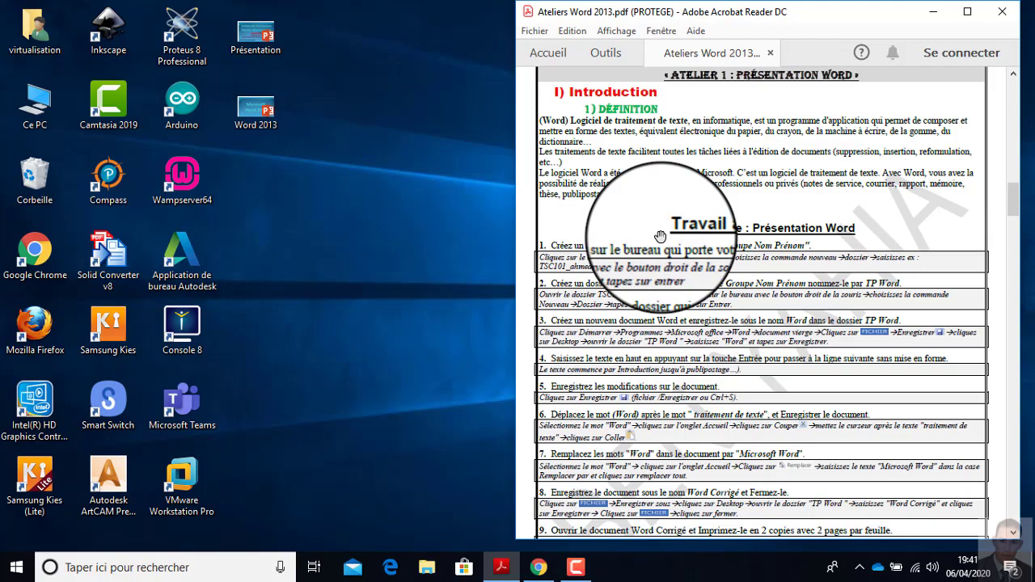
click(966, 13)
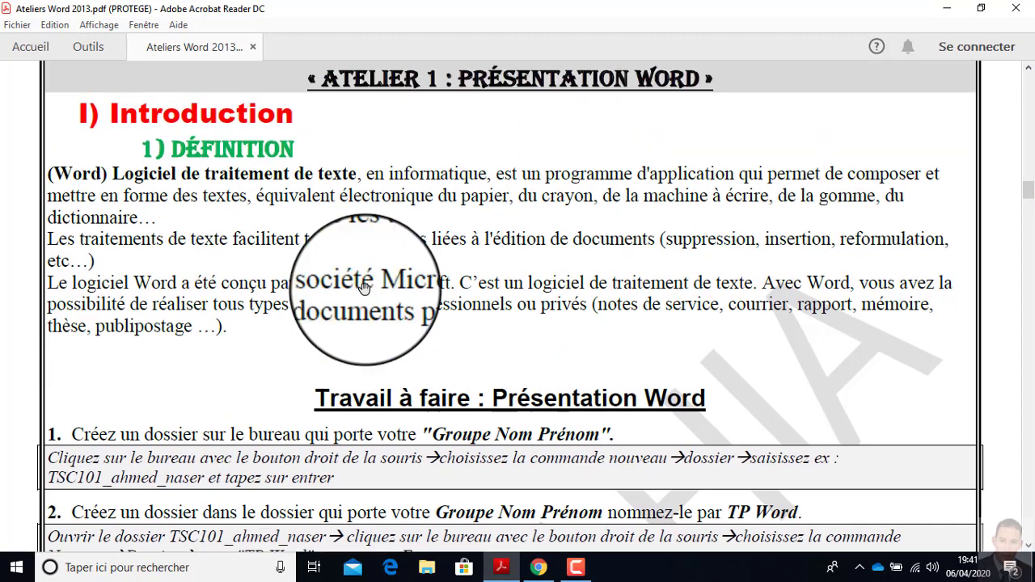
scroll(287, 121, up, 2)
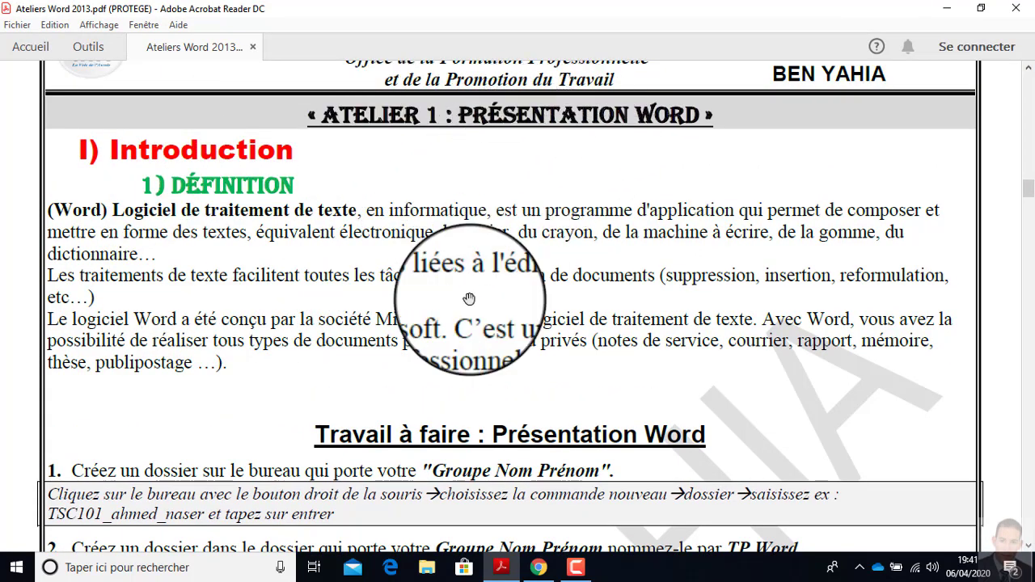
scroll(454, 348, down, 1)
scroll(455, 348, down, 1)
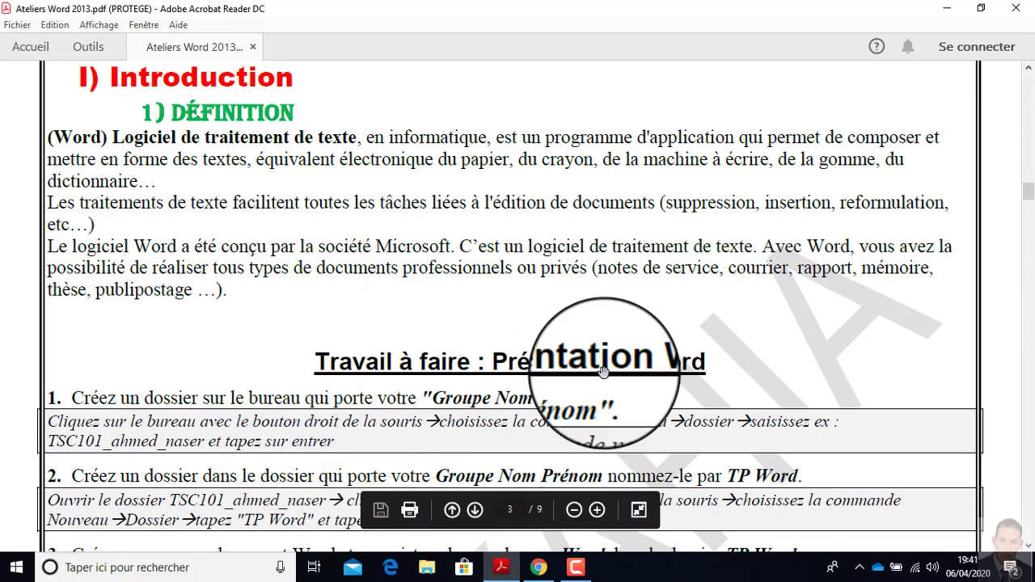
scroll(202, 384, down, 2)
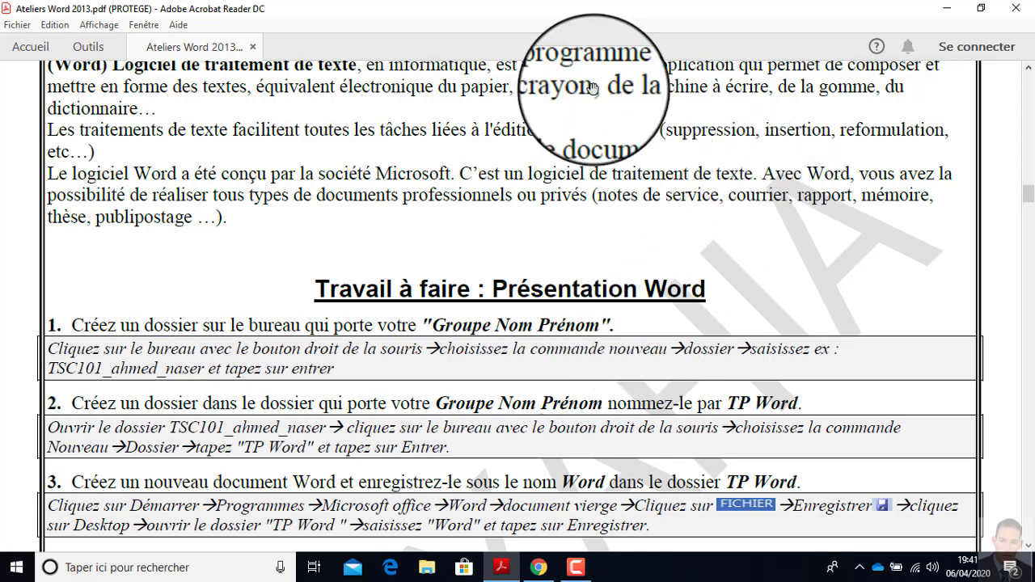
Shrink the PDF window to uncover the desktop and create a desktop folder named with the group TSGE and the trainee's name.
click(587, 14)
double_click(587, 15)
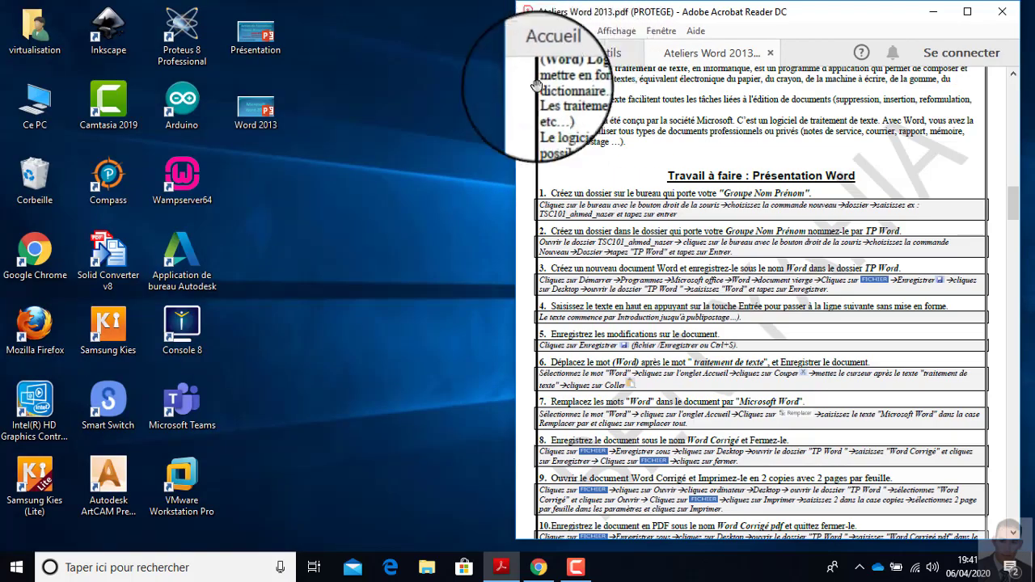
right_click(313, 256)
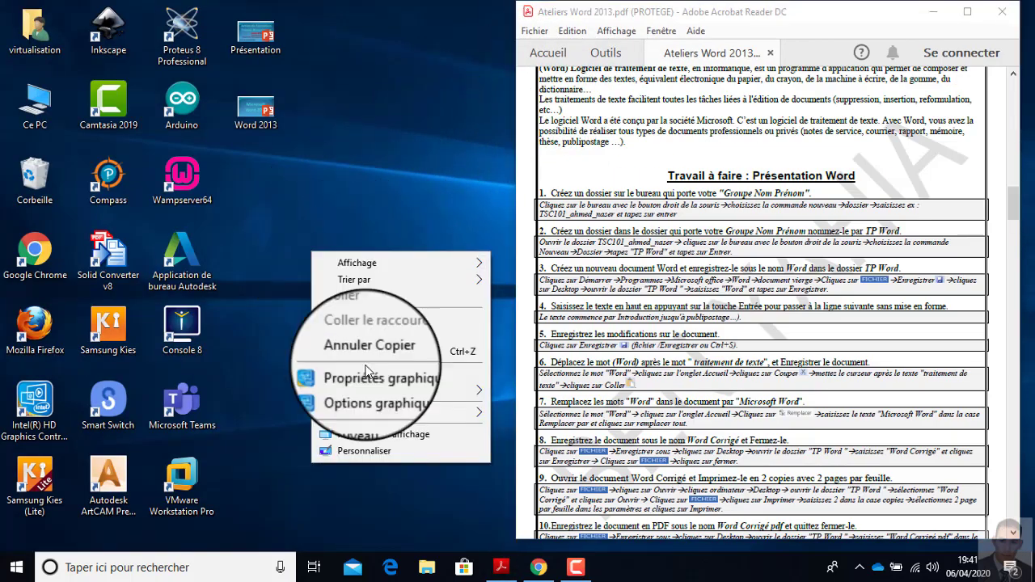
mouse_move(414, 421)
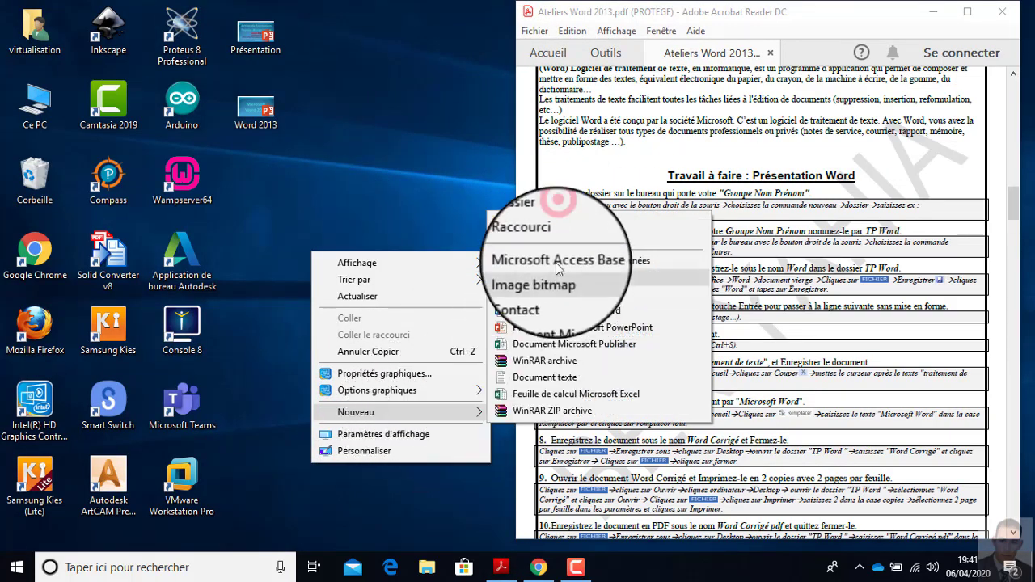
click(497, 225)
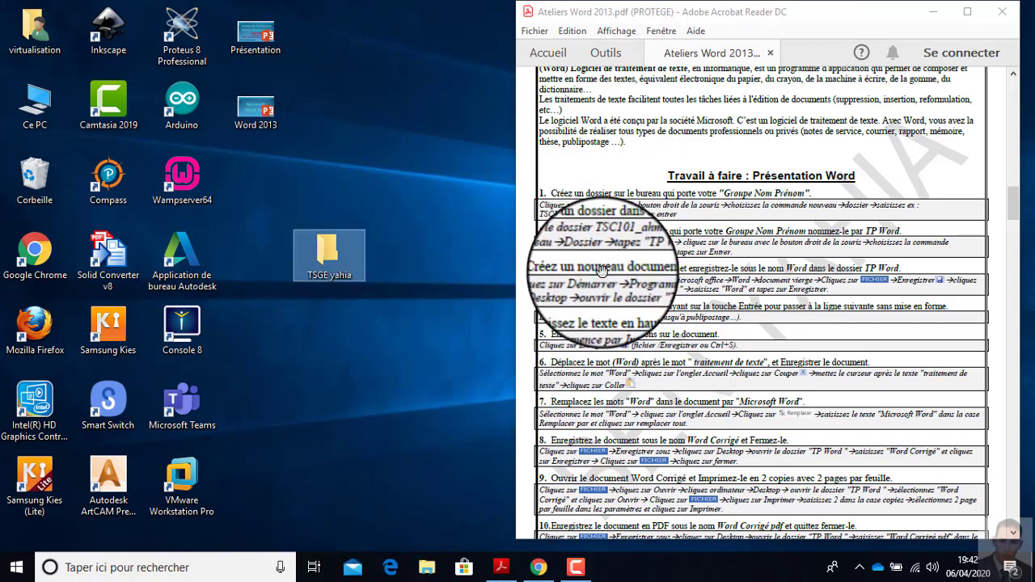
Create a subfolder named TP Word inside the TSGE desktop folder, then close the folder window.
click(967, 11)
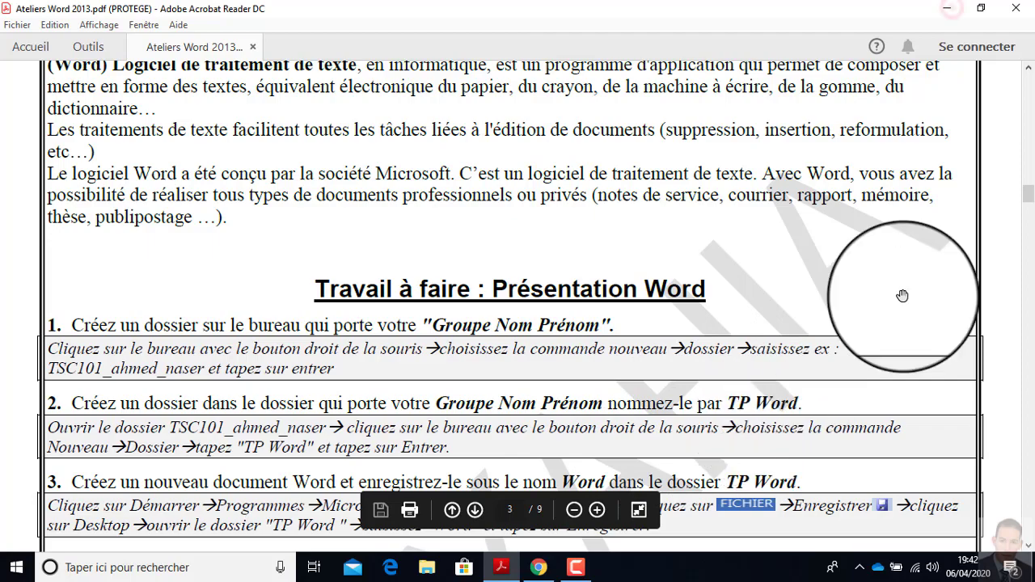
click(946, 8)
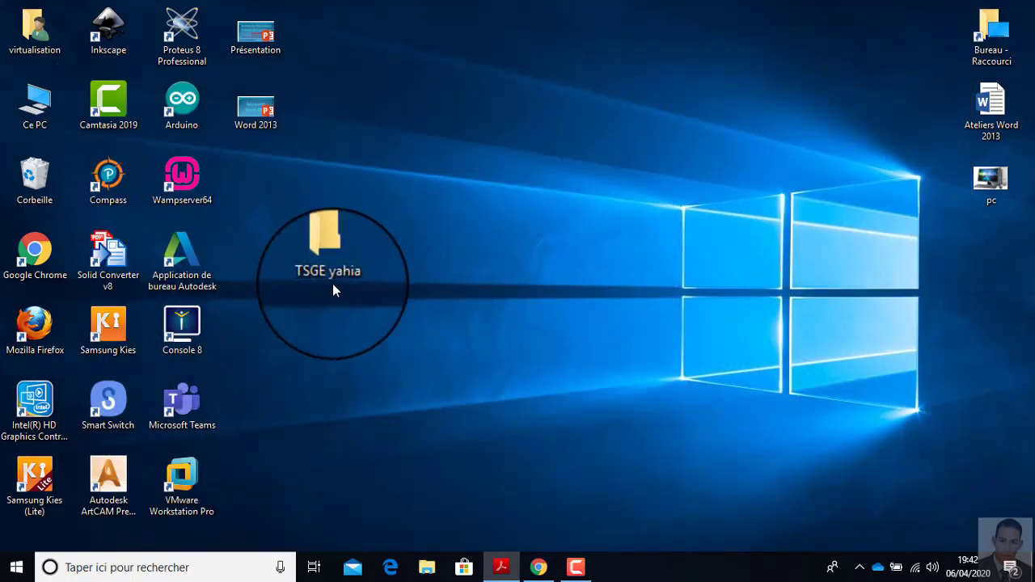
click(336, 275)
double_click(332, 262)
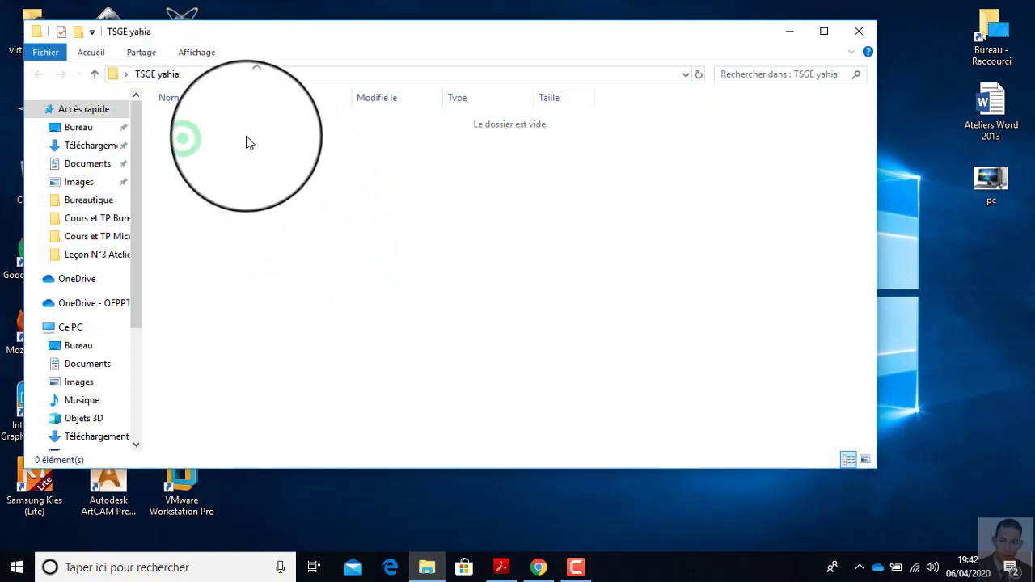
right_click(204, 138)
mouse_move(344, 326)
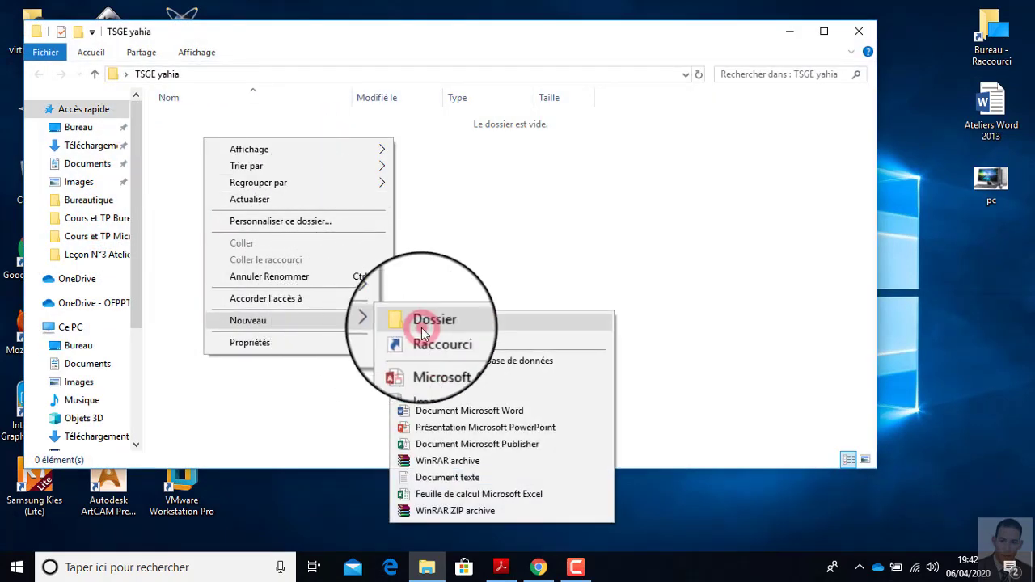
click(428, 323)
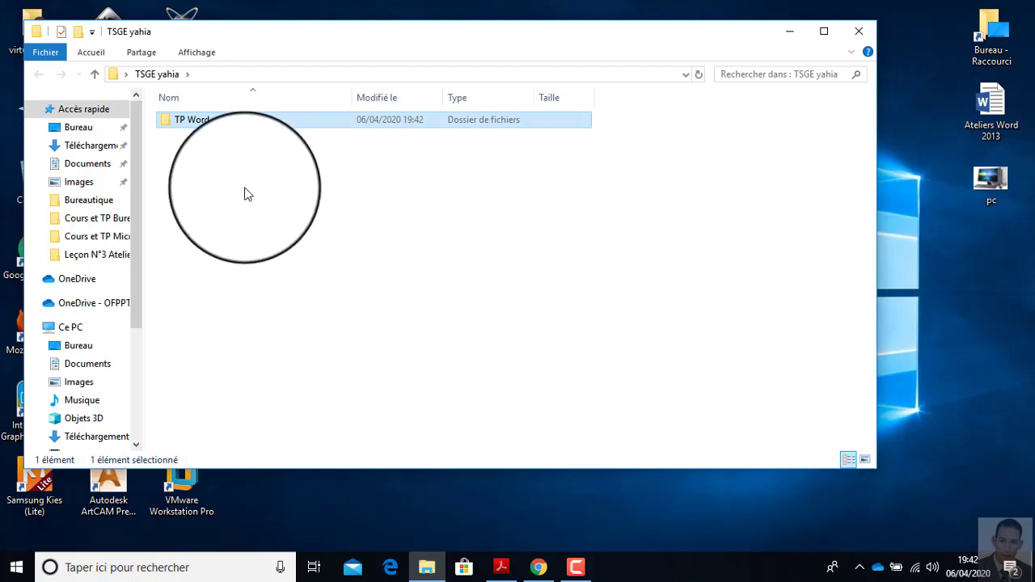
click(863, 30)
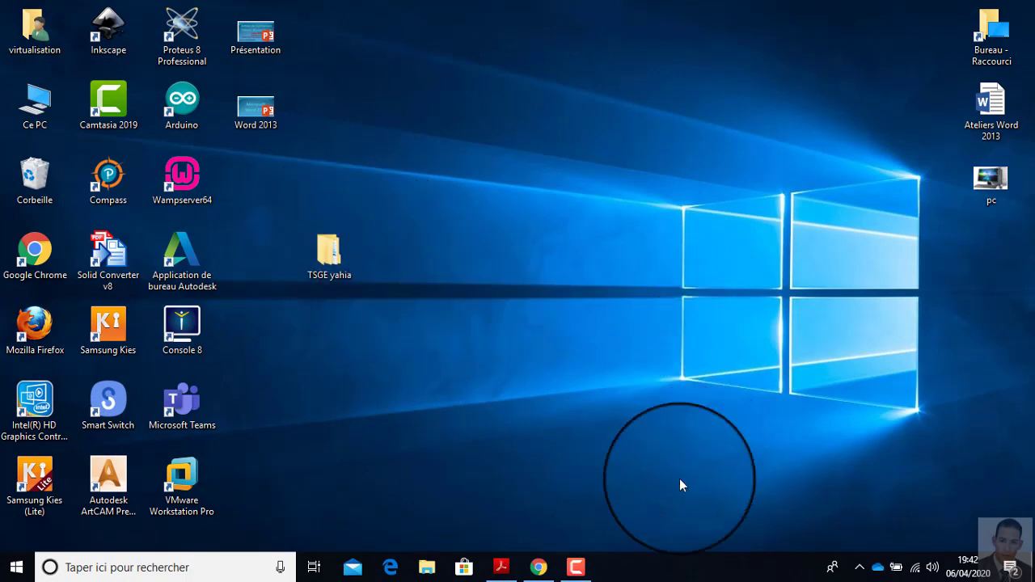
Place the workshop PDF over the lower half of the desktop showing exercise 3, and move the TSGE folder above it.
click(491, 568)
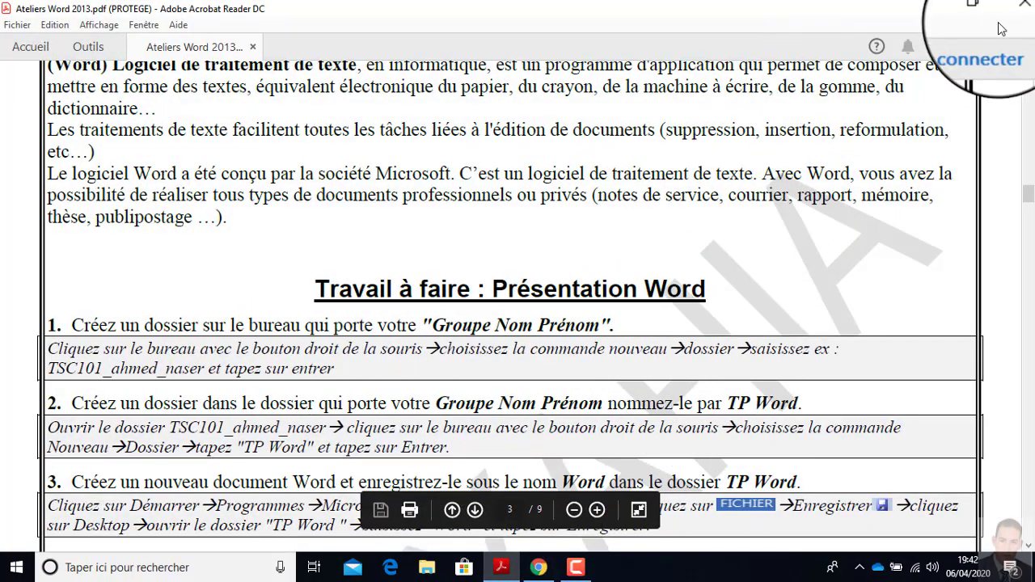
click(847, 11)
double_click(845, 14)
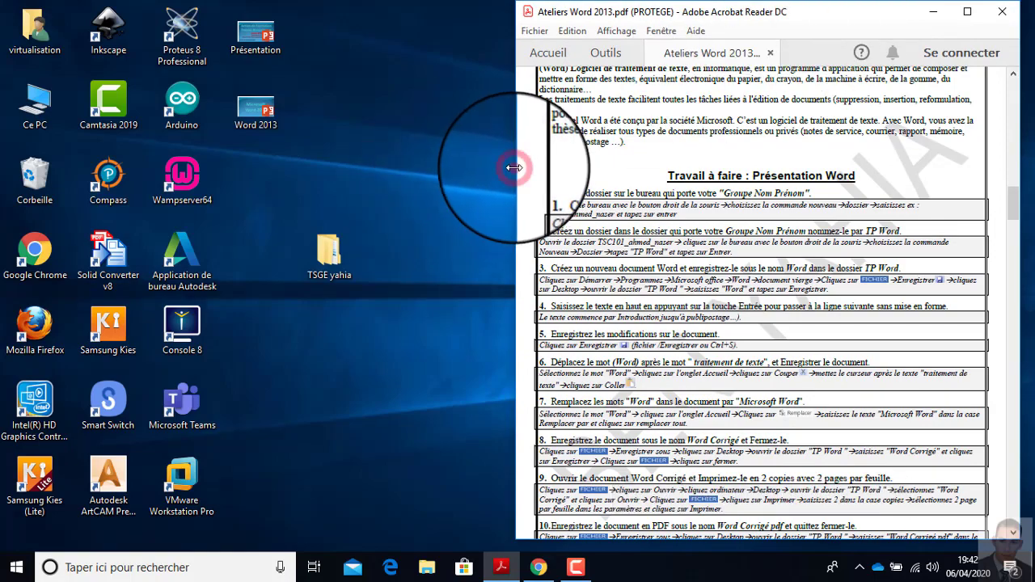
drag(515, 167, 2, 132)
double_click(579, 7)
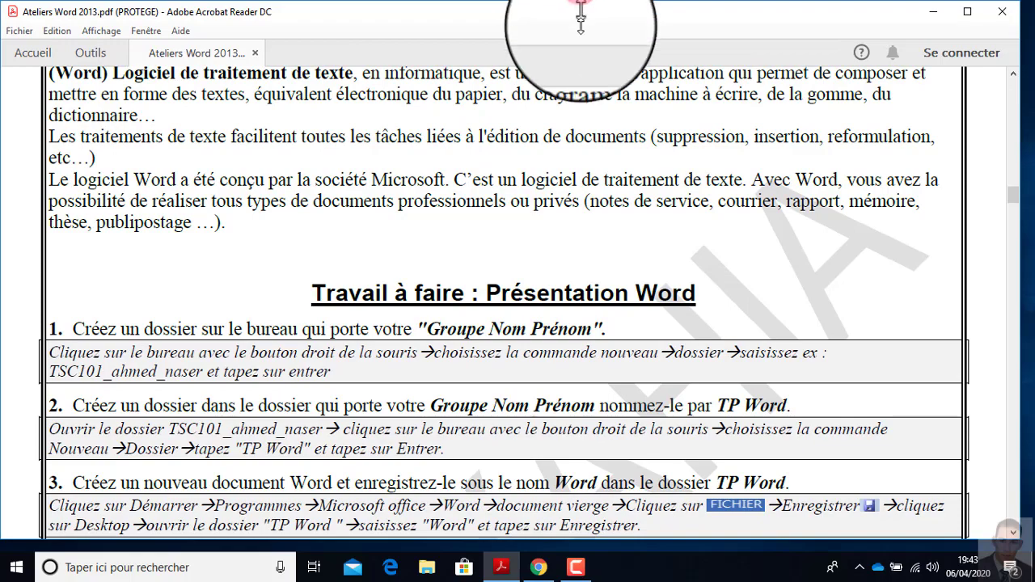
drag(580, 20, 559, 294)
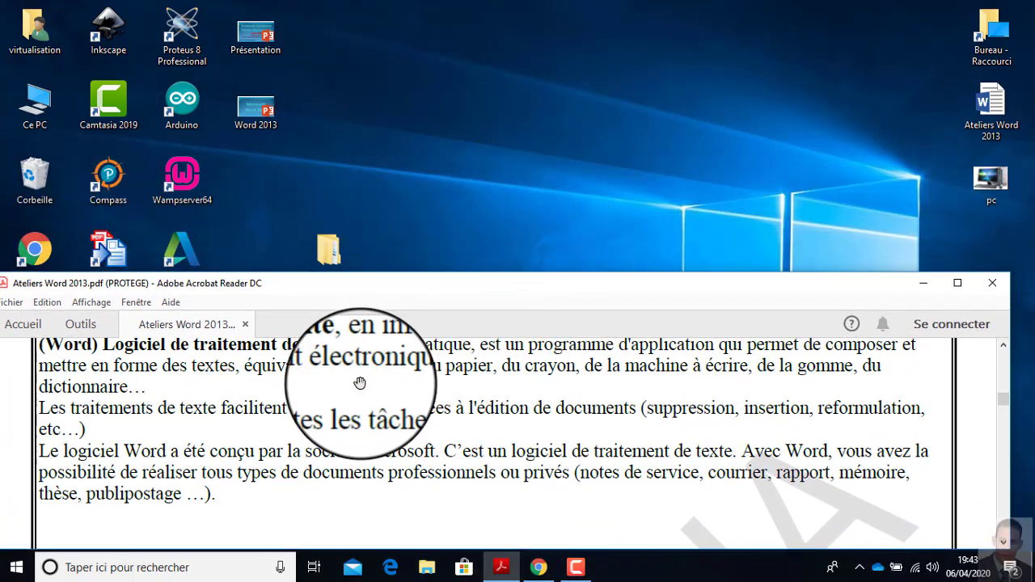
scroll(360, 382, down, 8)
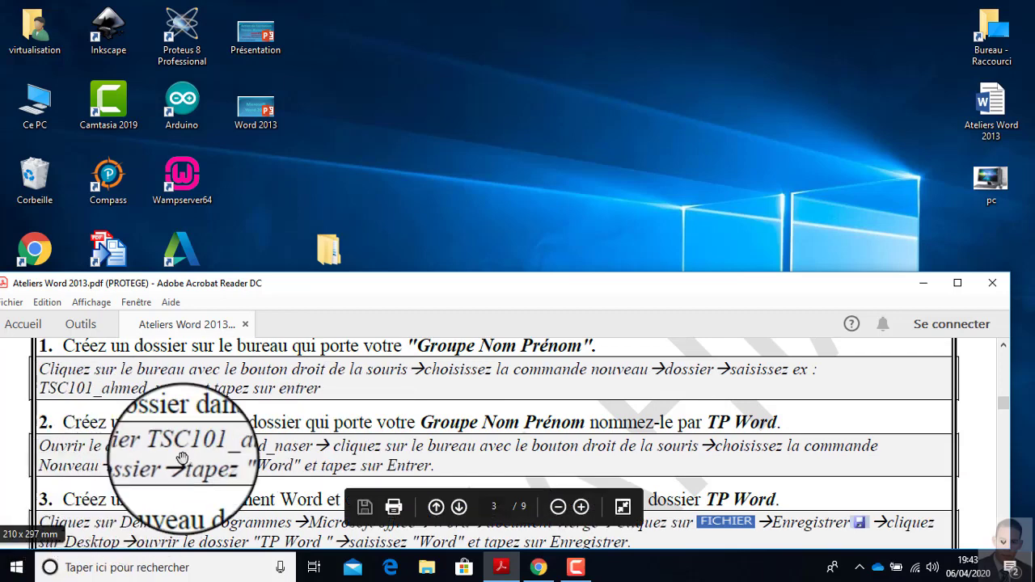
scroll(183, 458, down, 2)
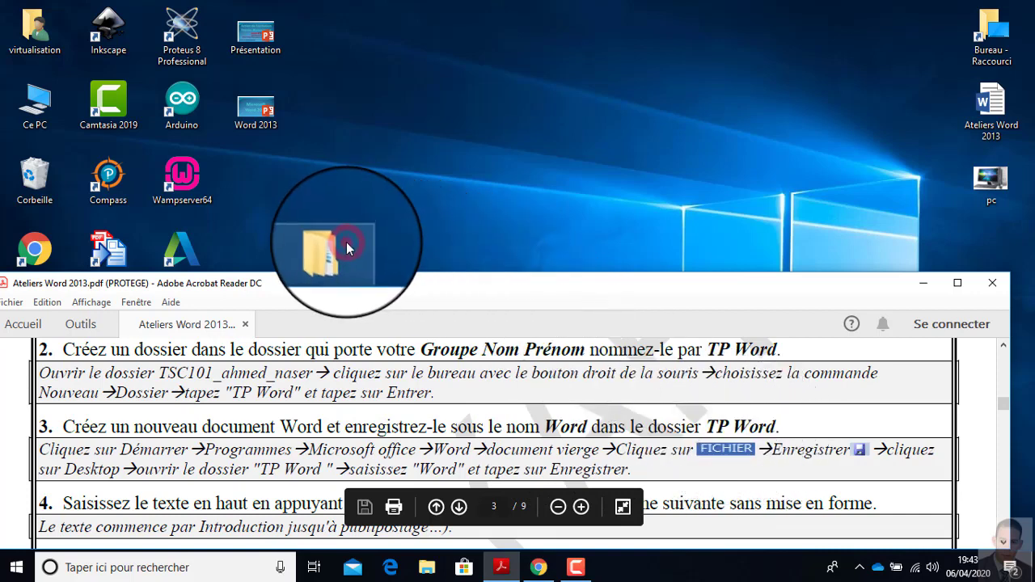
drag(329, 249, 405, 108)
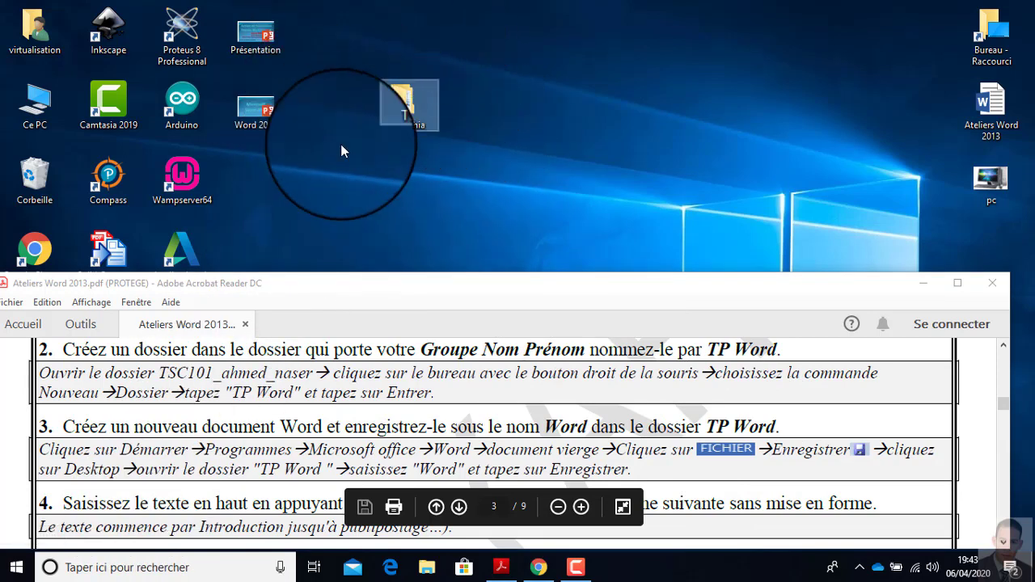
Search Windows for the word processor with the term "word".
click(18, 568)
click(85, 568)
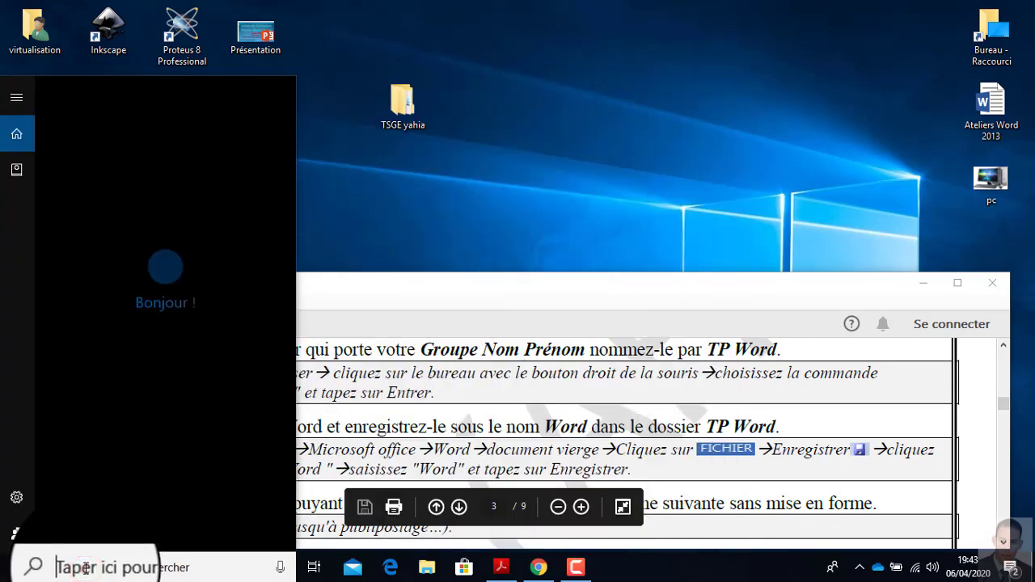
text(wp)
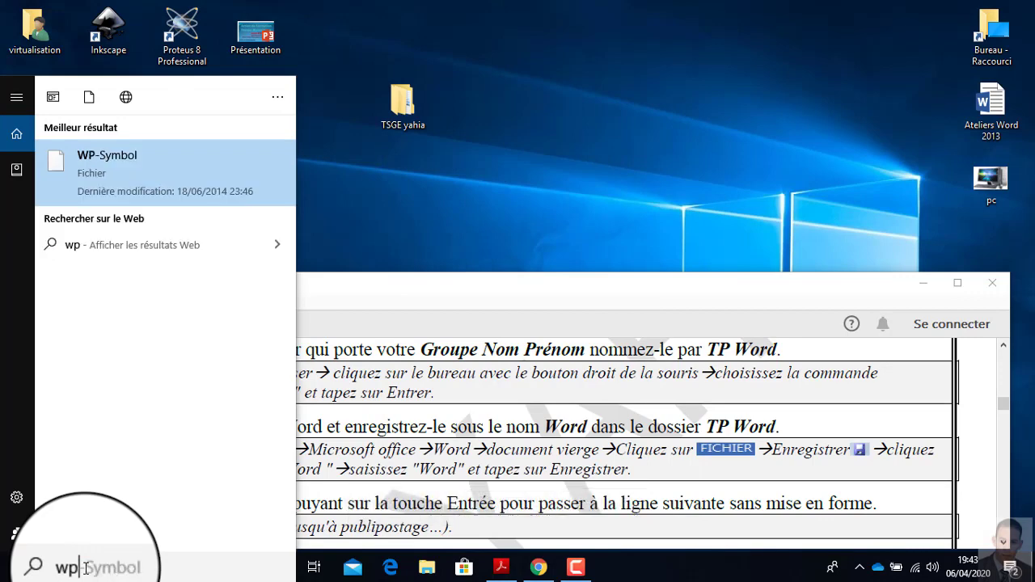
key(BackSpace)
text(ord)
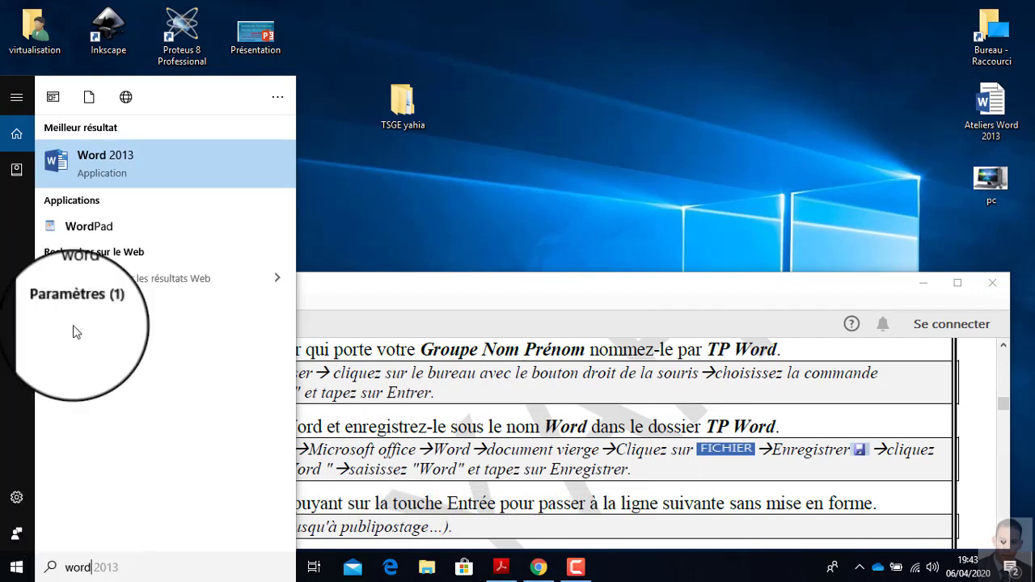
Look through the alphabetical list of installed programs down to W and back up to its beginning.
click(16, 566)
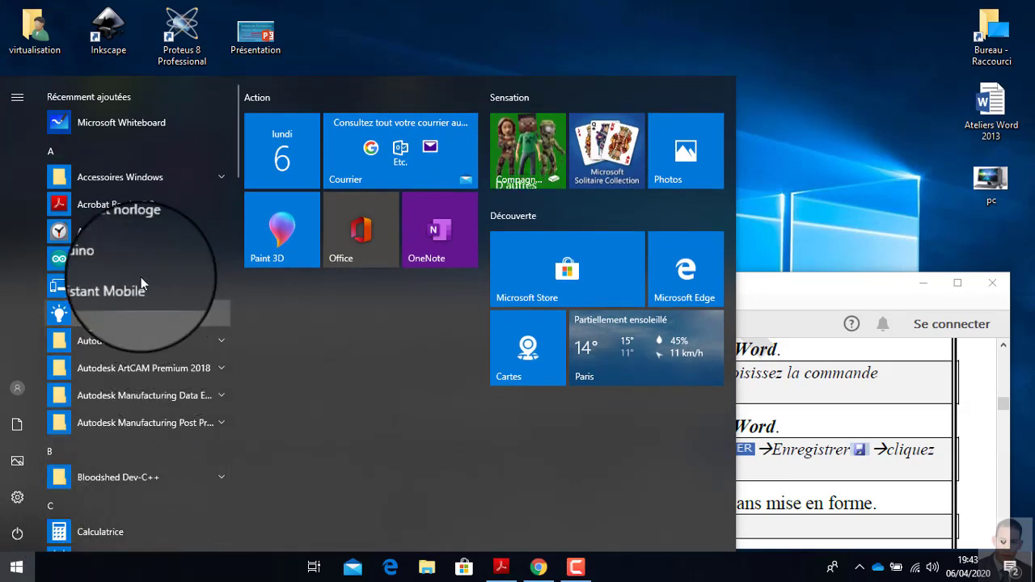
scroll(133, 227, down, 2)
scroll(133, 232, down, 12)
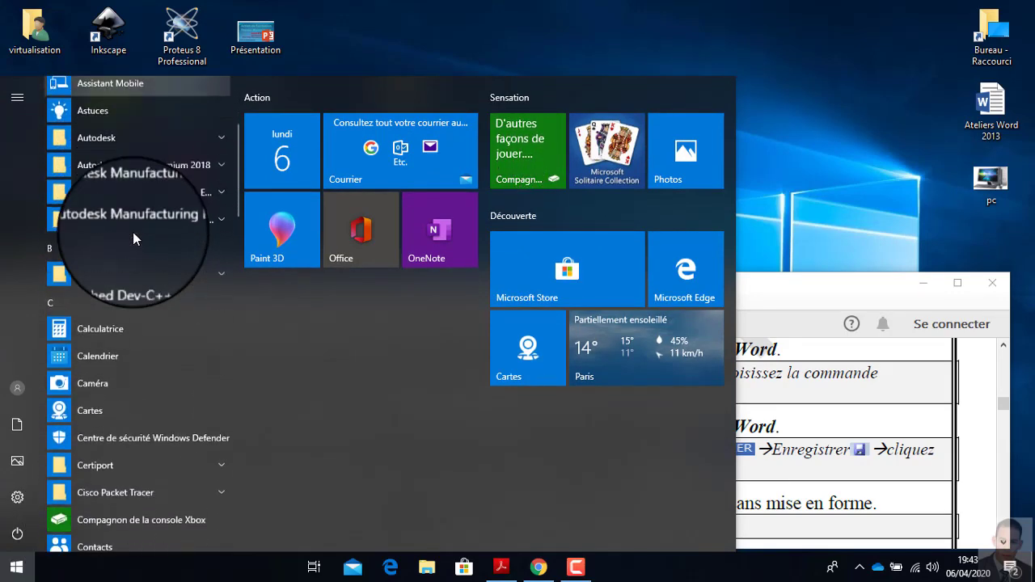
scroll(133, 236, down, 15)
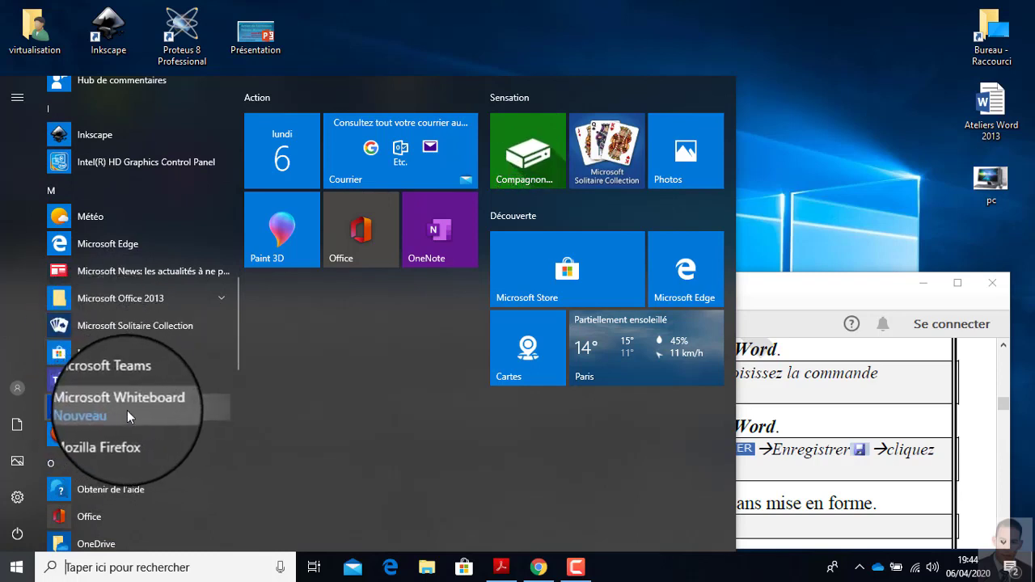
scroll(127, 410, down, 3)
scroll(127, 410, down, 15)
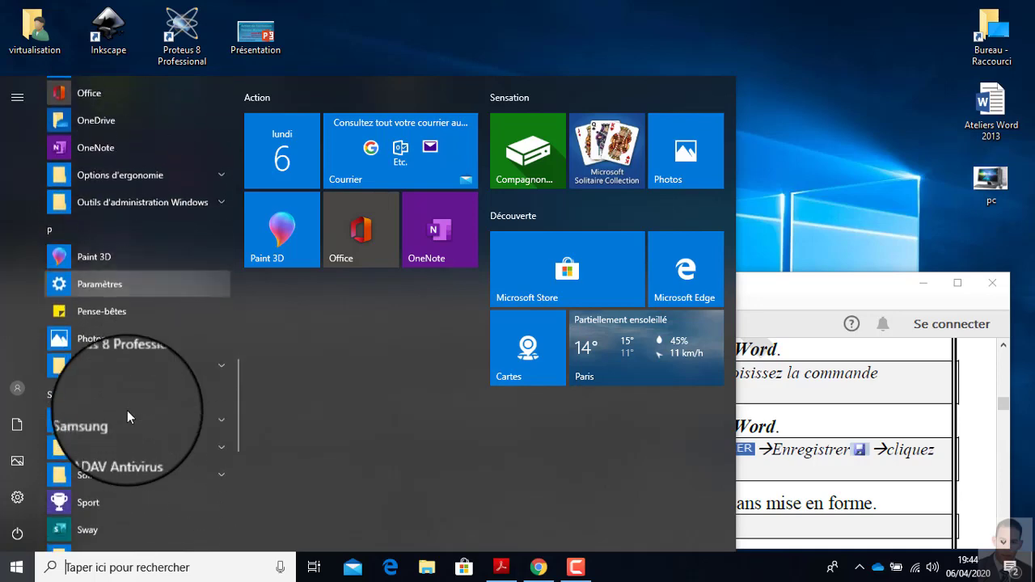
scroll(127, 410, down, 8)
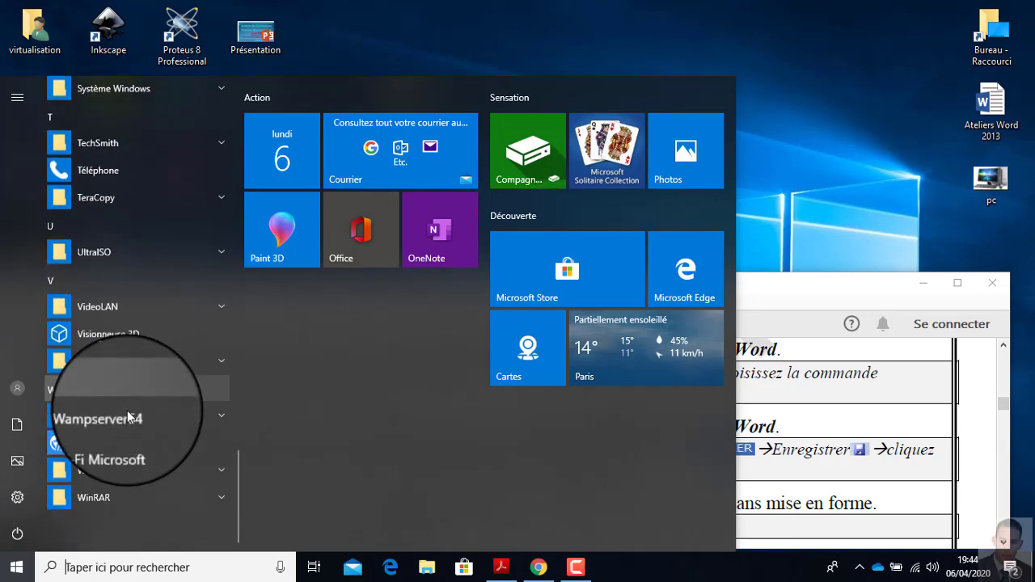
scroll(127, 409, up, 11)
scroll(127, 410, up, 16)
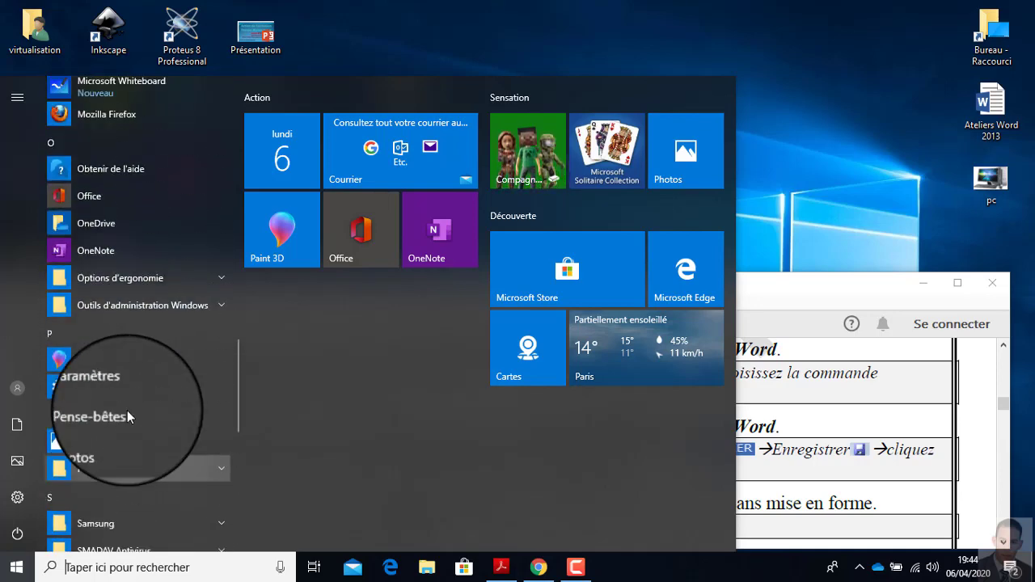
scroll(127, 410, up, 8)
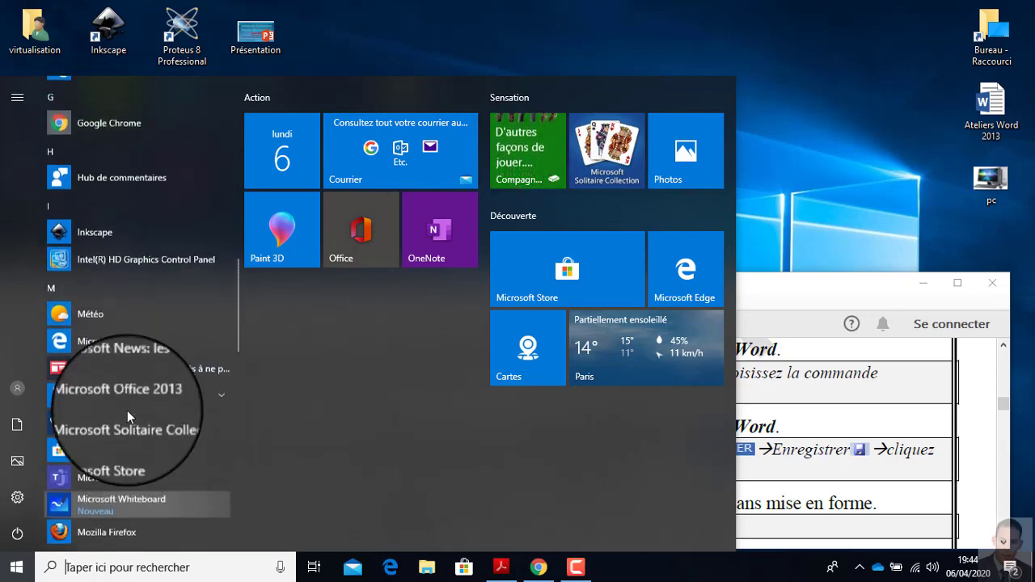
scroll(127, 410, up, 10)
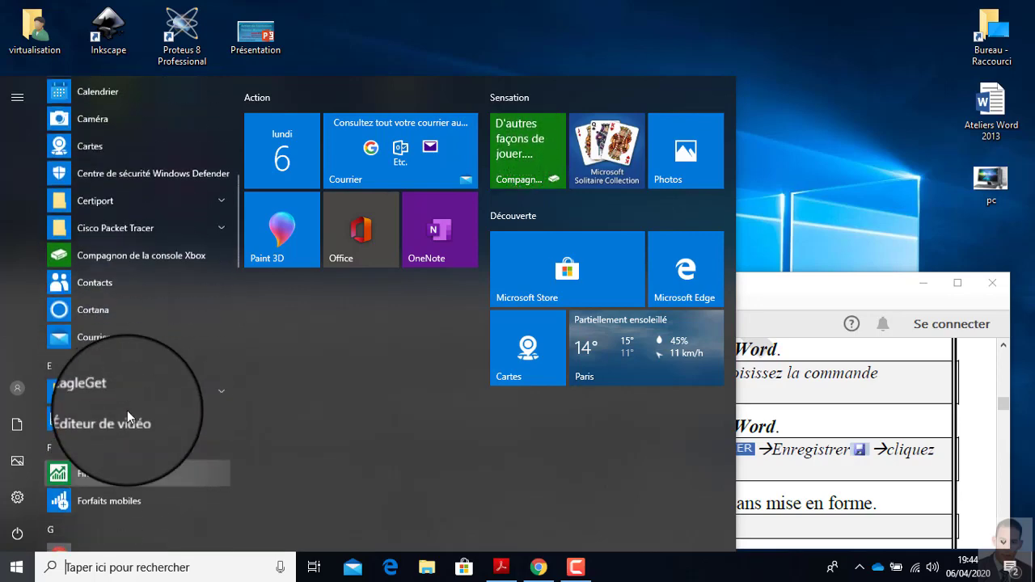
scroll(127, 414, up, 2)
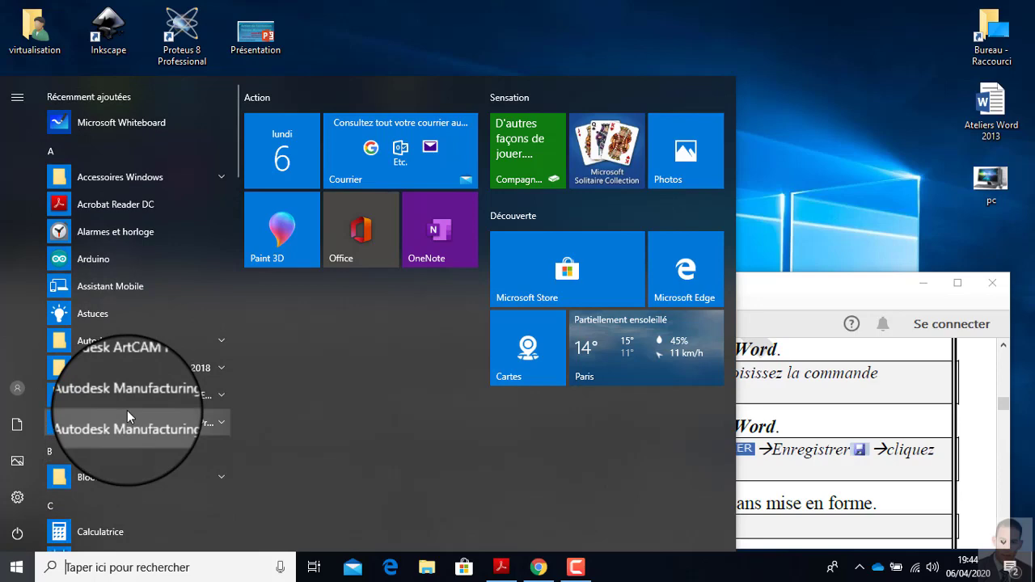
Launch the word processor from the Microsoft Office 2013 program group and create a blank document.
scroll(127, 414, down, 7)
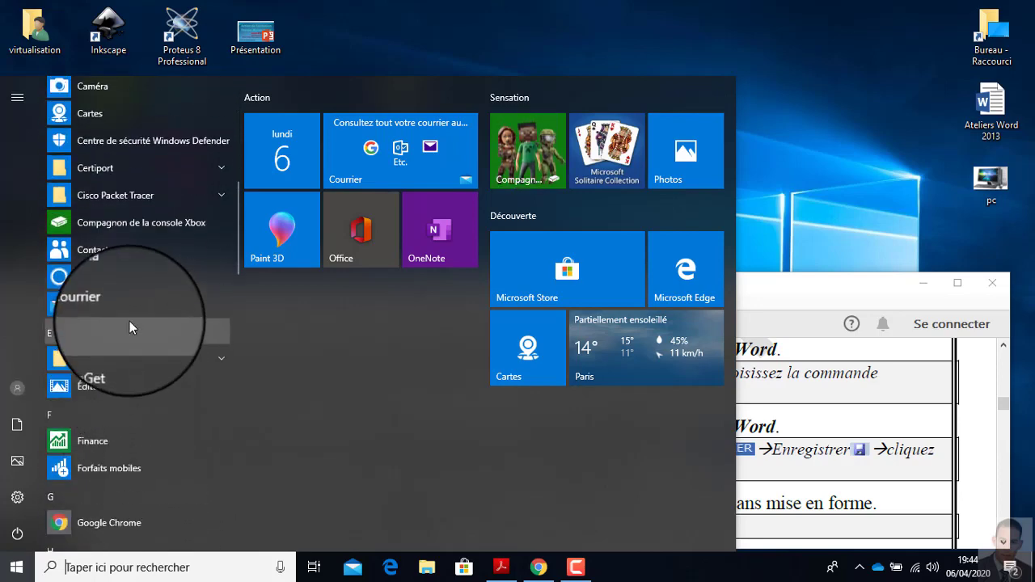
scroll(129, 337, down, 1)
scroll(131, 348, down, 5)
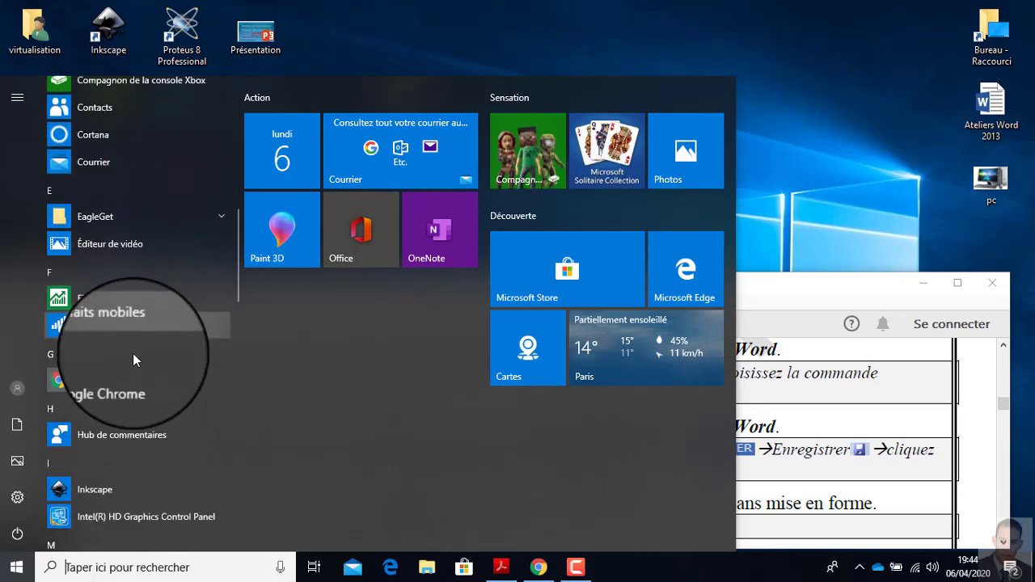
scroll(133, 363, down, 2)
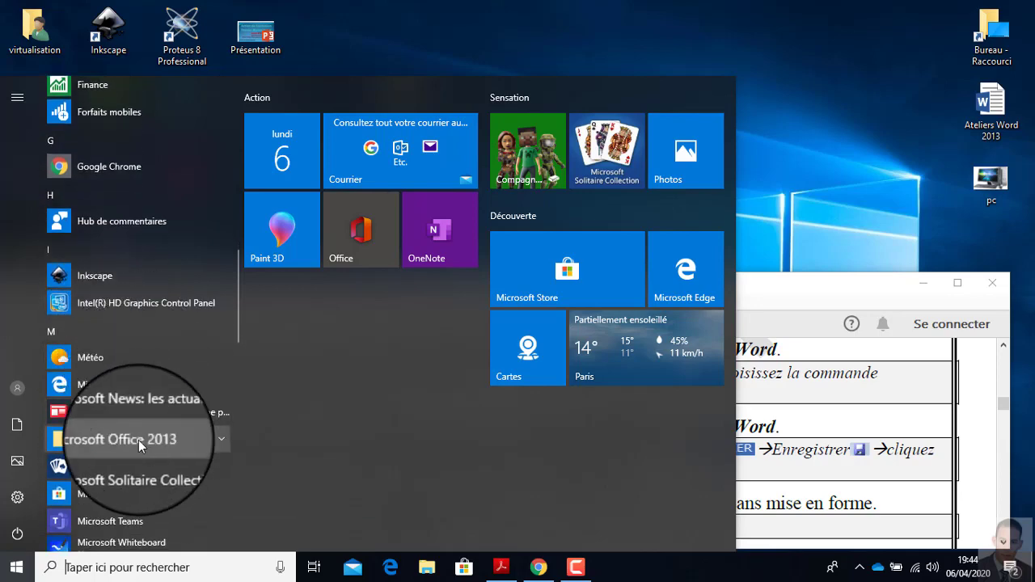
click(105, 444)
scroll(105, 444, down, 4)
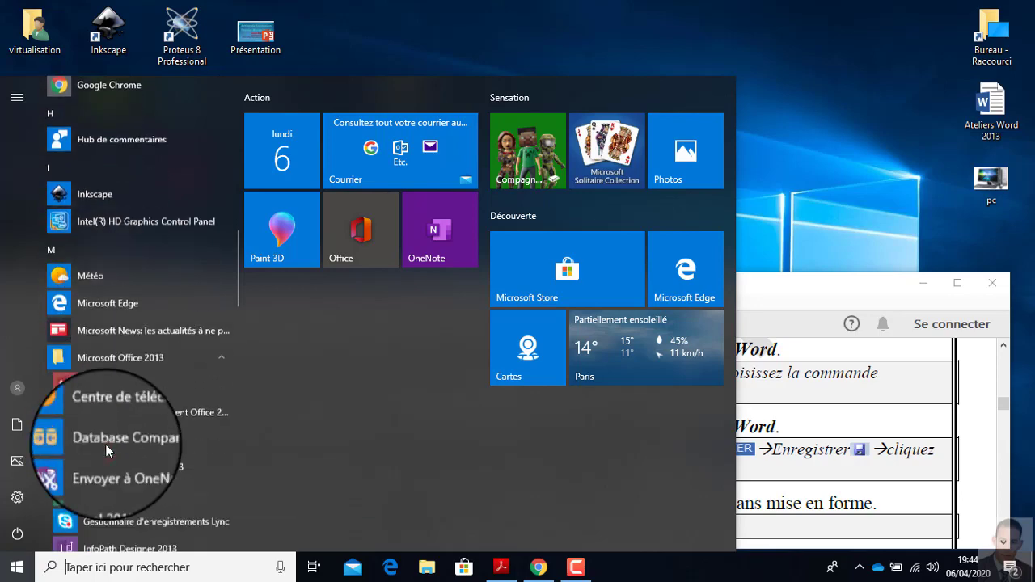
scroll(114, 423, down, 6)
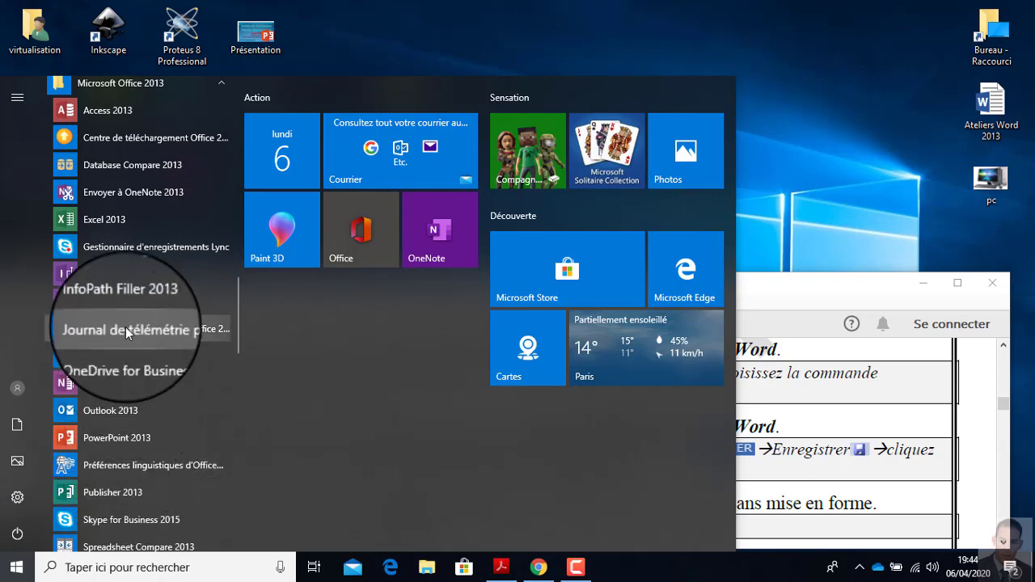
scroll(119, 388, down, 4)
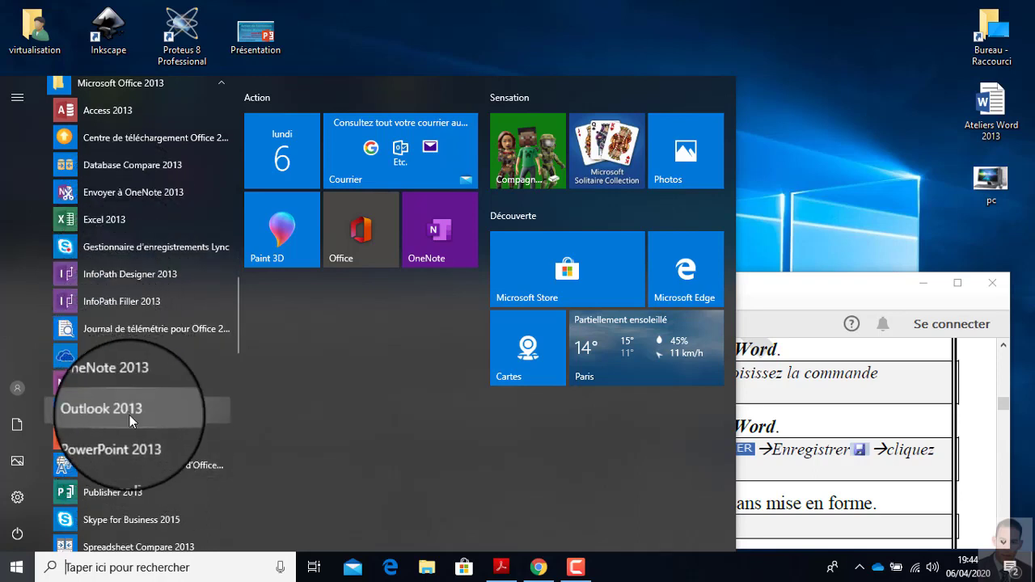
click(115, 461)
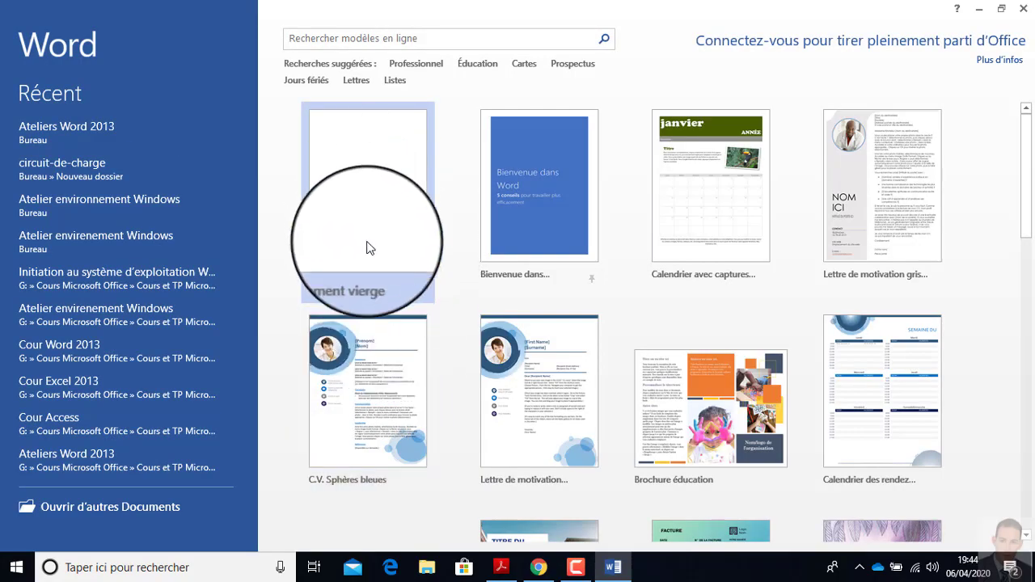
click(370, 191)
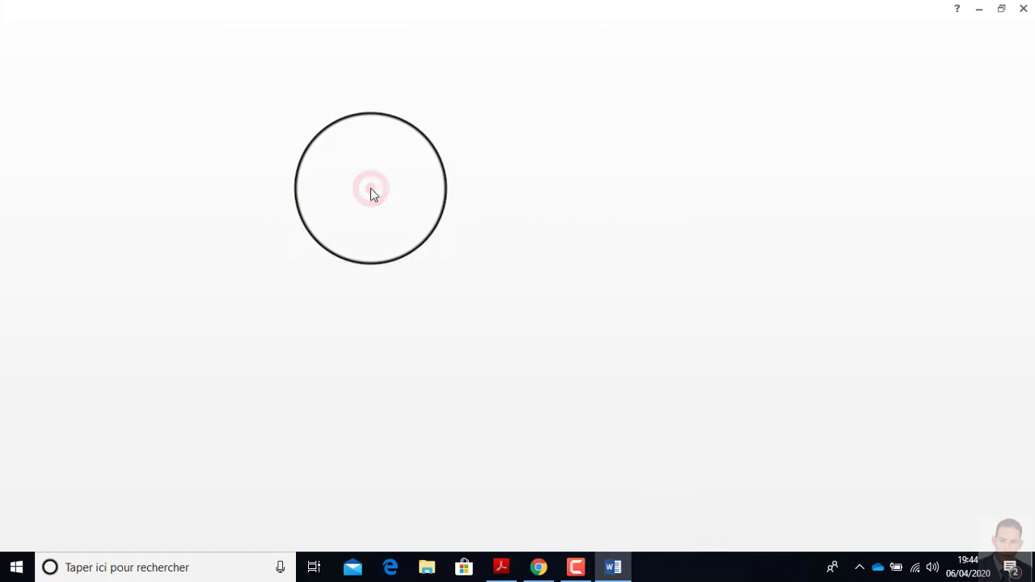
Restore and widen the document window across the upper screen, and shrink the workshop PDF below it so exercise 3 stays readable.
double_click(599, 11)
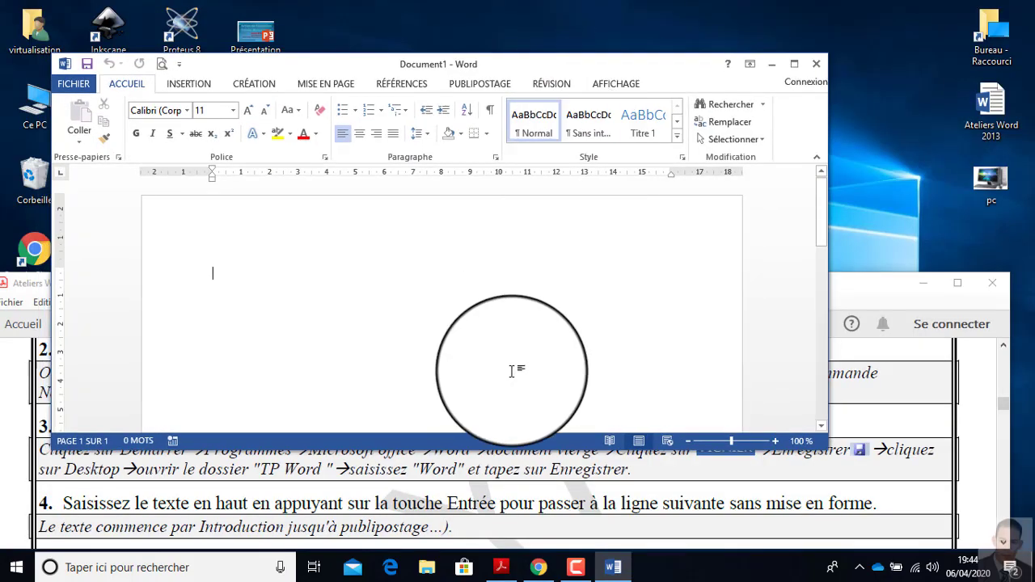
drag(829, 167, 1011, 164)
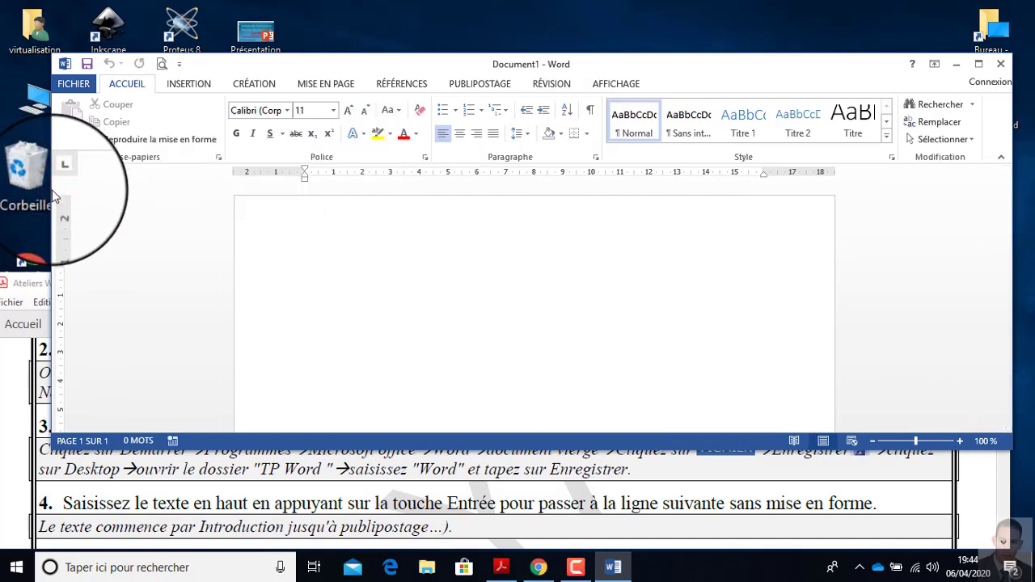
drag(51, 118, 0, 112)
drag(412, 64, 412, 22)
click(341, 509)
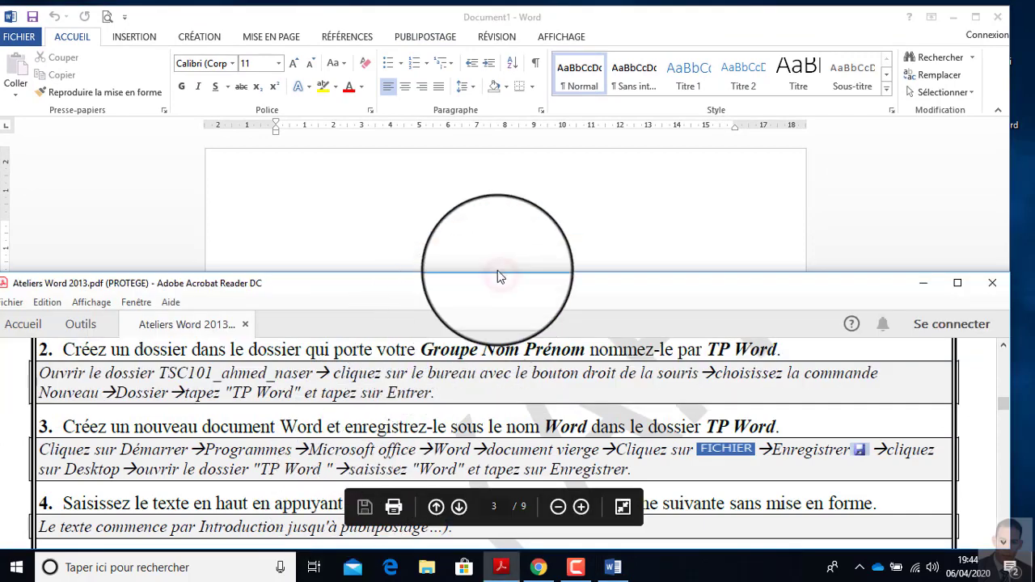
drag(500, 273, 498, 337)
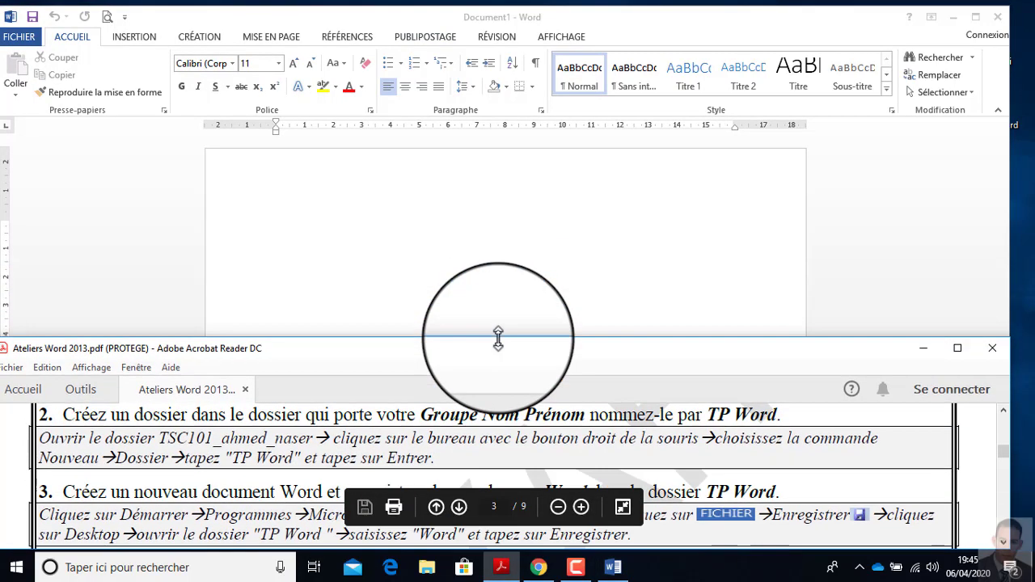
click(379, 237)
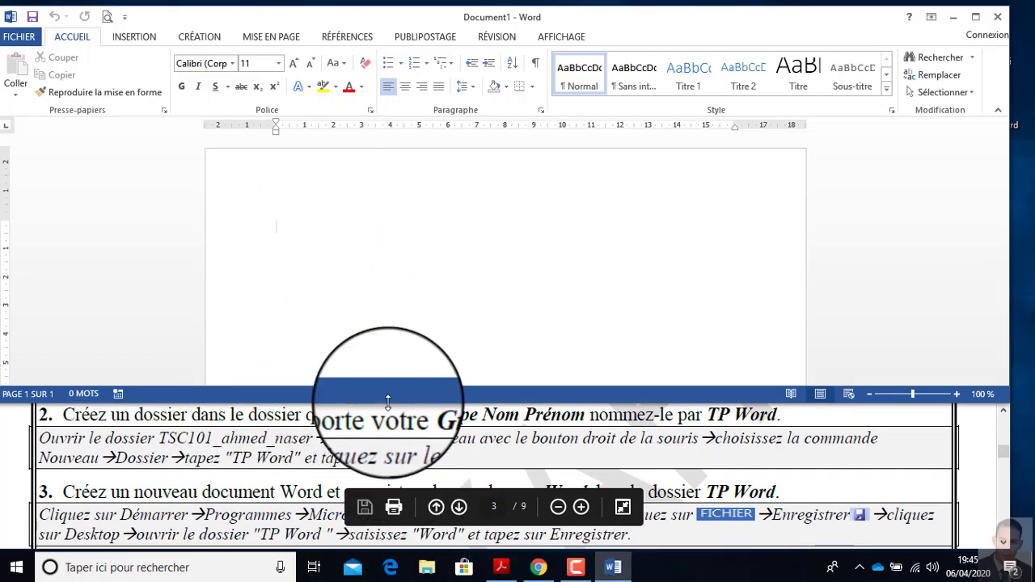
scroll(317, 458, down, 1)
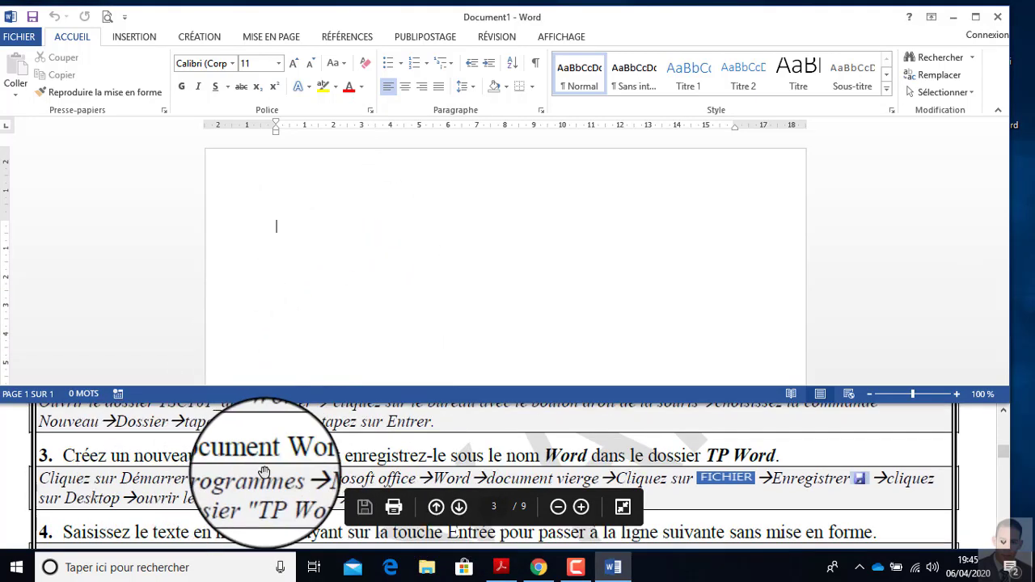
Save the blank document as Word in the TP Word subfolder of the TSGE desktop folder, and close it.
click(28, 42)
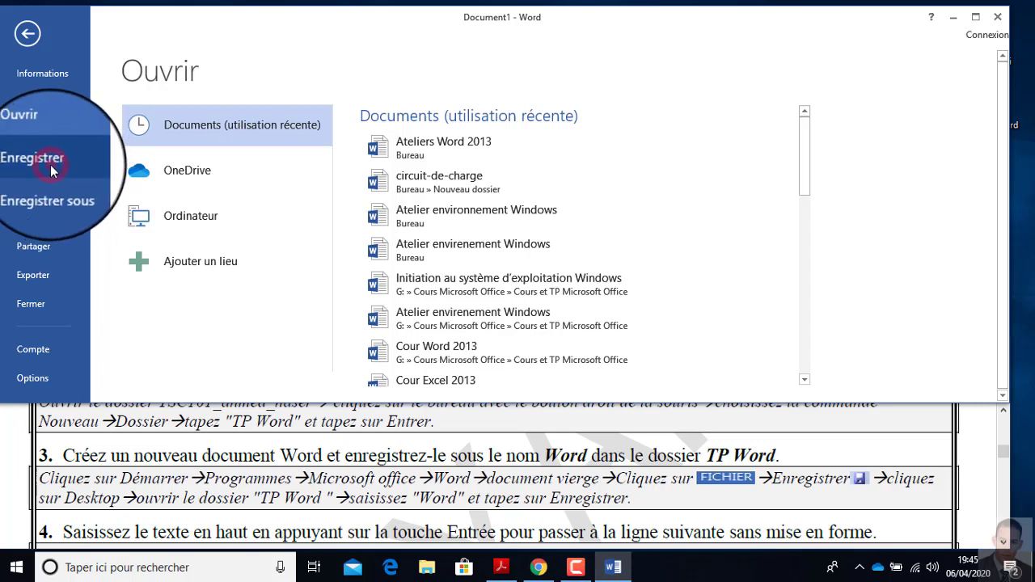
click(51, 165)
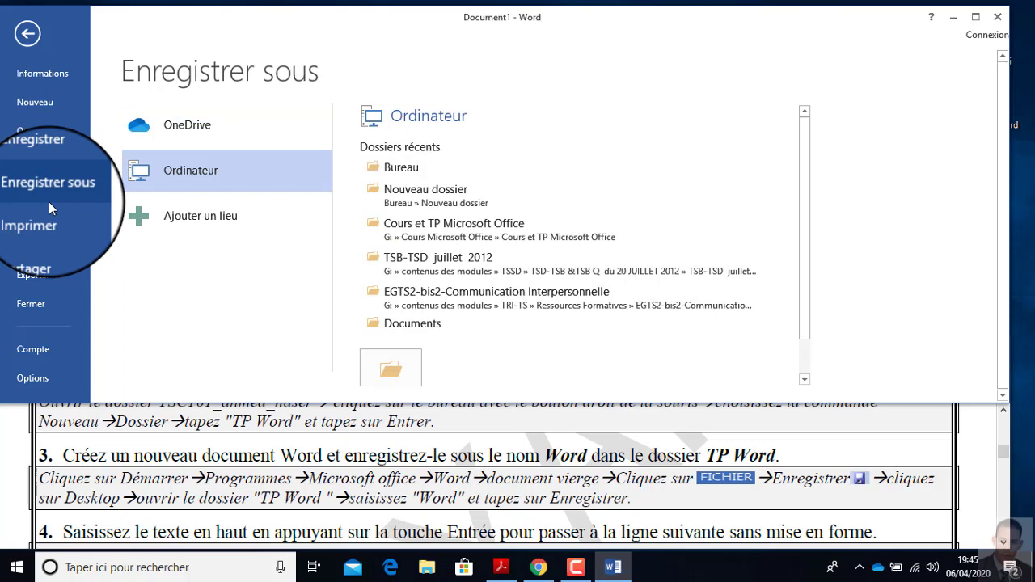
click(394, 366)
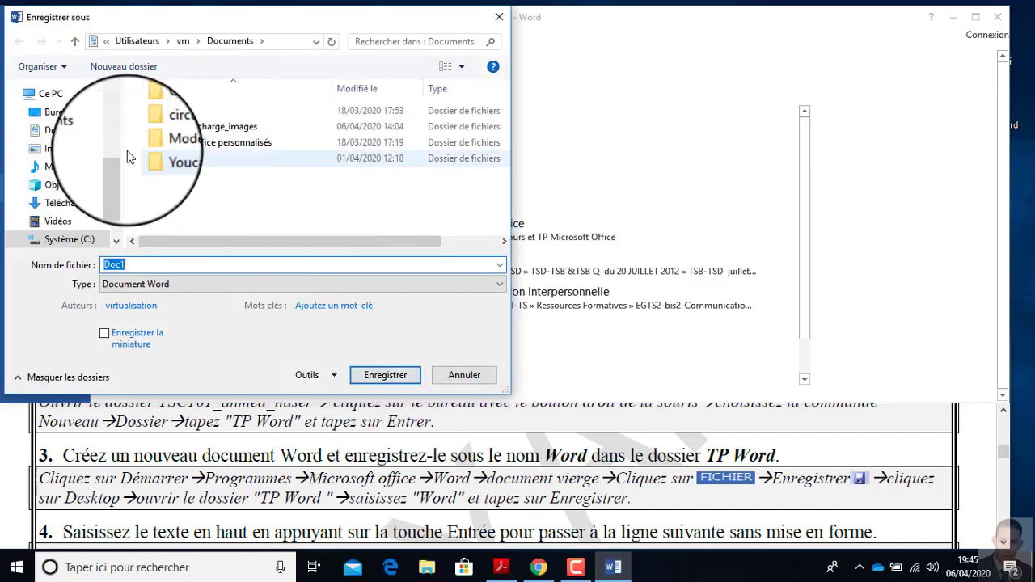
click(65, 115)
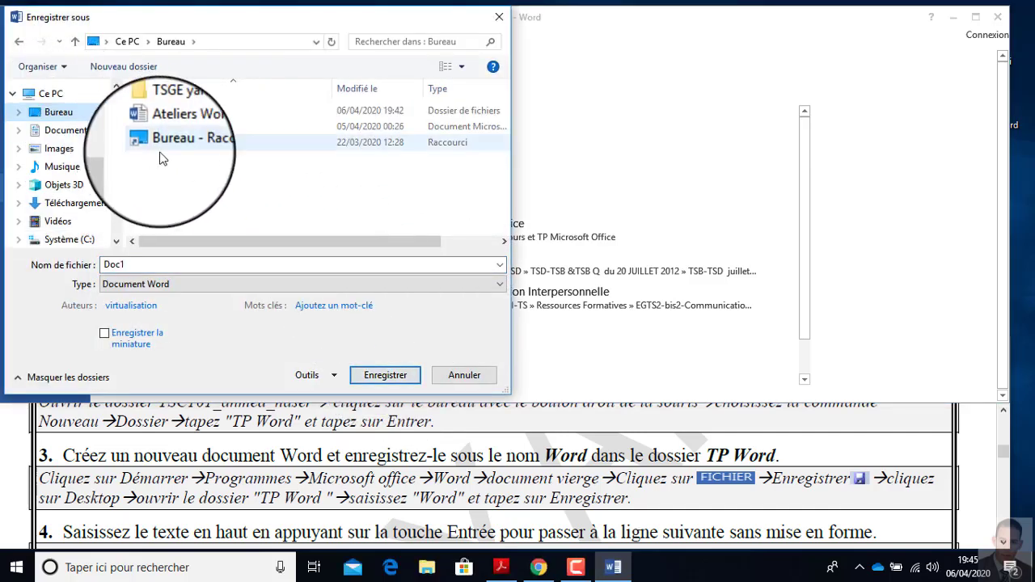
double_click(196, 116)
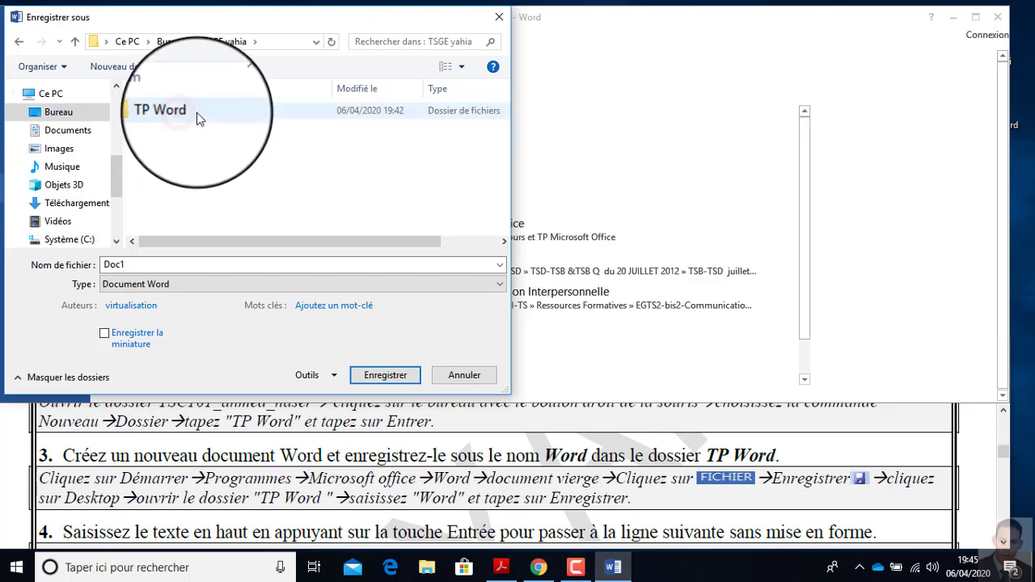
click(193, 121)
double_click(185, 118)
click(148, 267)
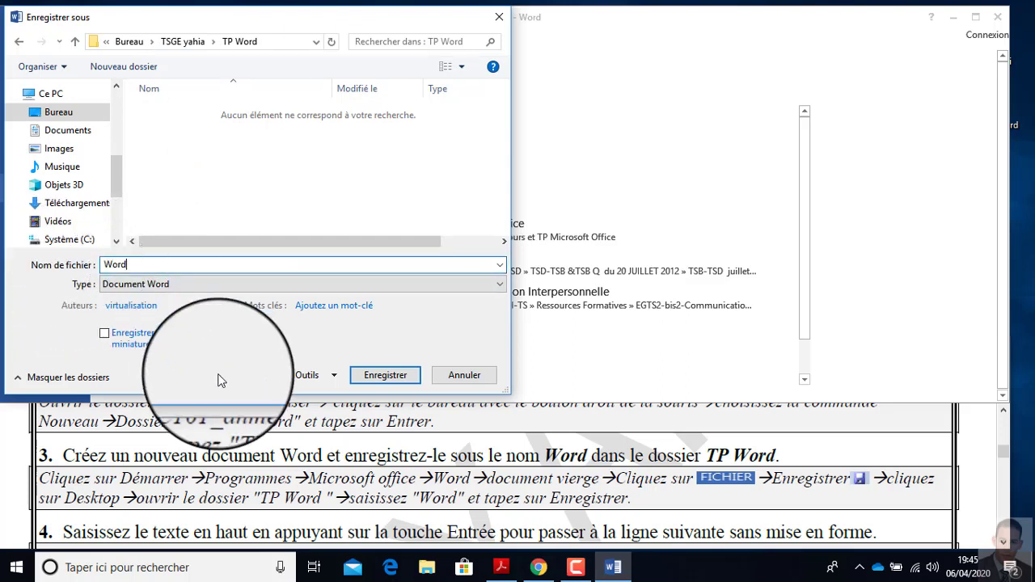
click(392, 375)
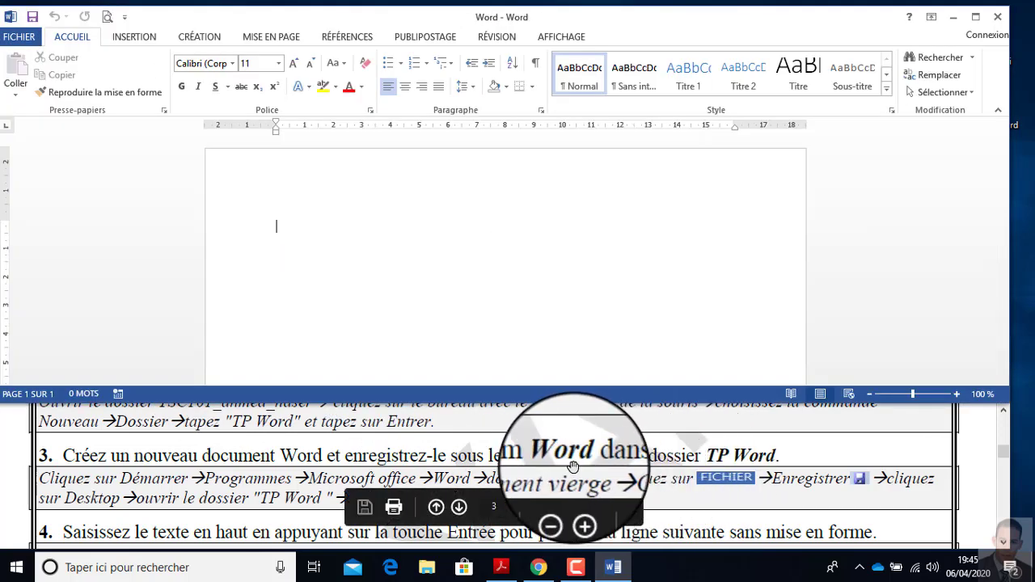
click(998, 18)
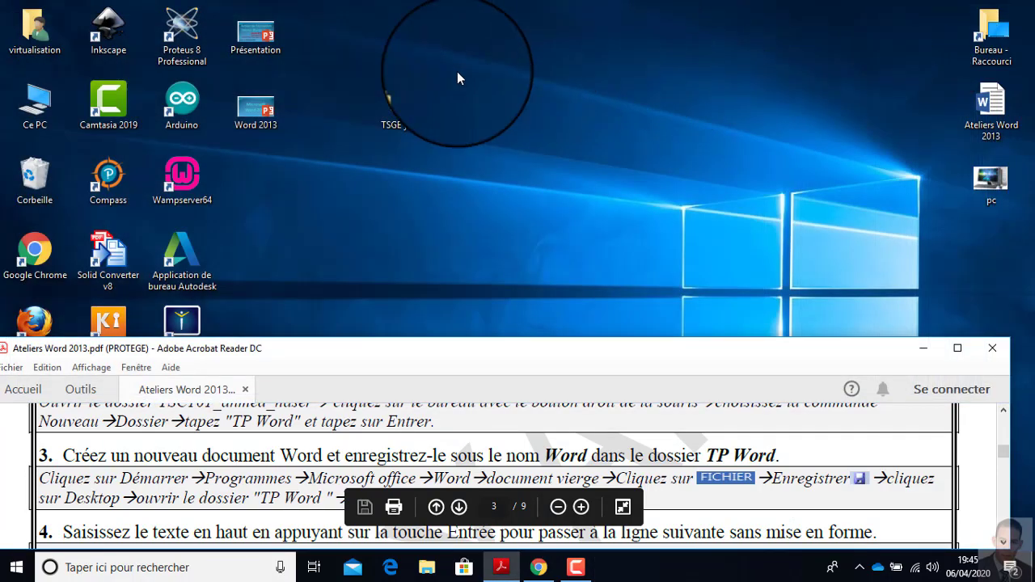
Reopen the Word document from the TP Word subfolder of the TSGE desktop folder and minimize its window.
click(407, 109)
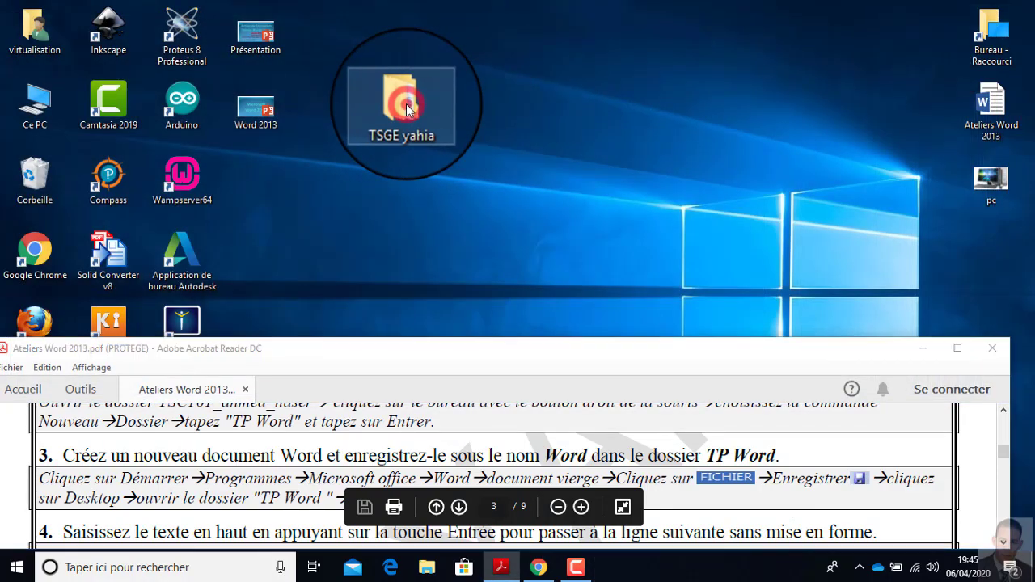
double_click(408, 109)
double_click(220, 122)
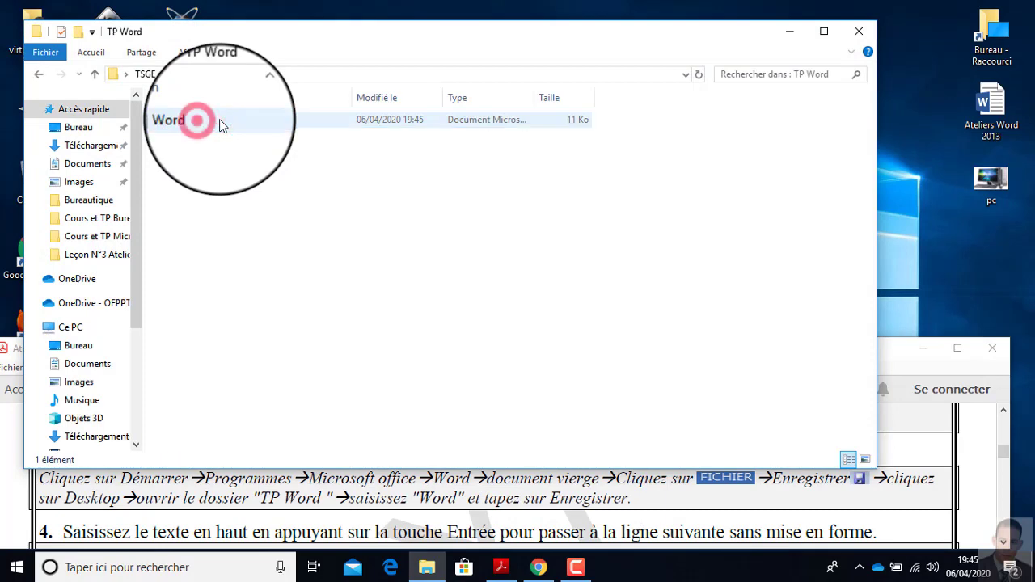
double_click(202, 120)
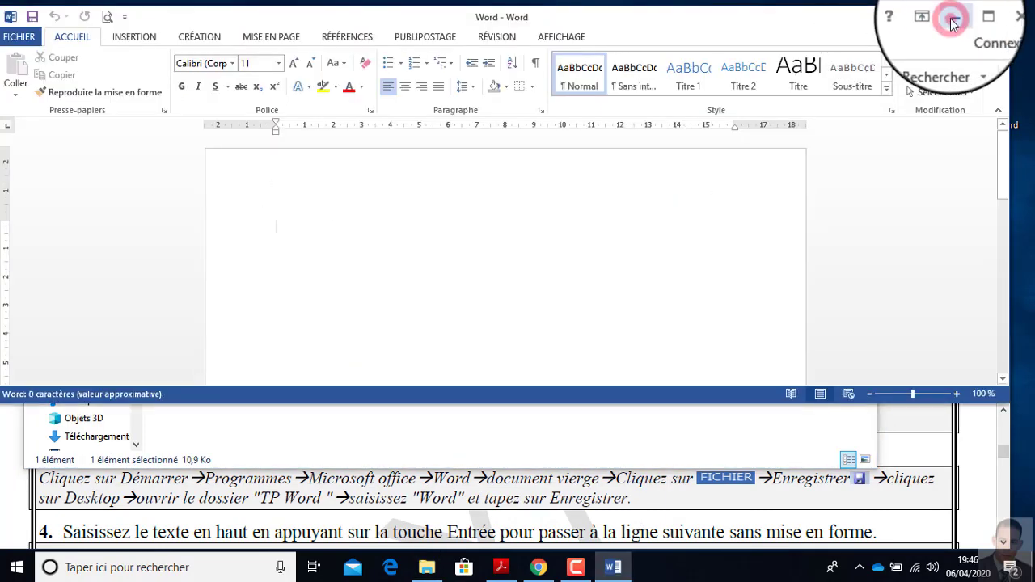
click(952, 20)
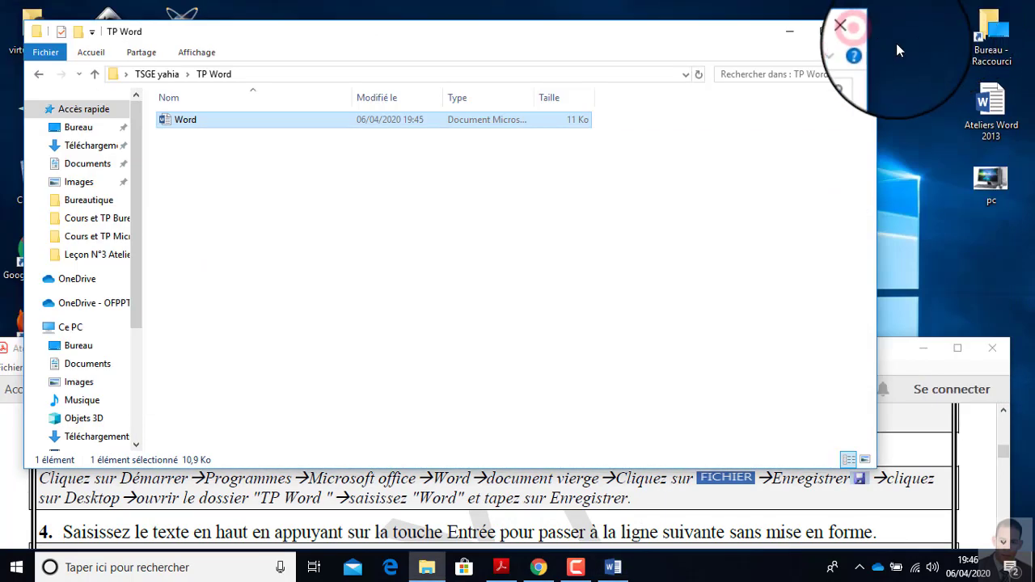
Close the TP Word folder window and bring back the blank Word document with the workshop PDF beneath it.
click(870, 38)
click(613, 567)
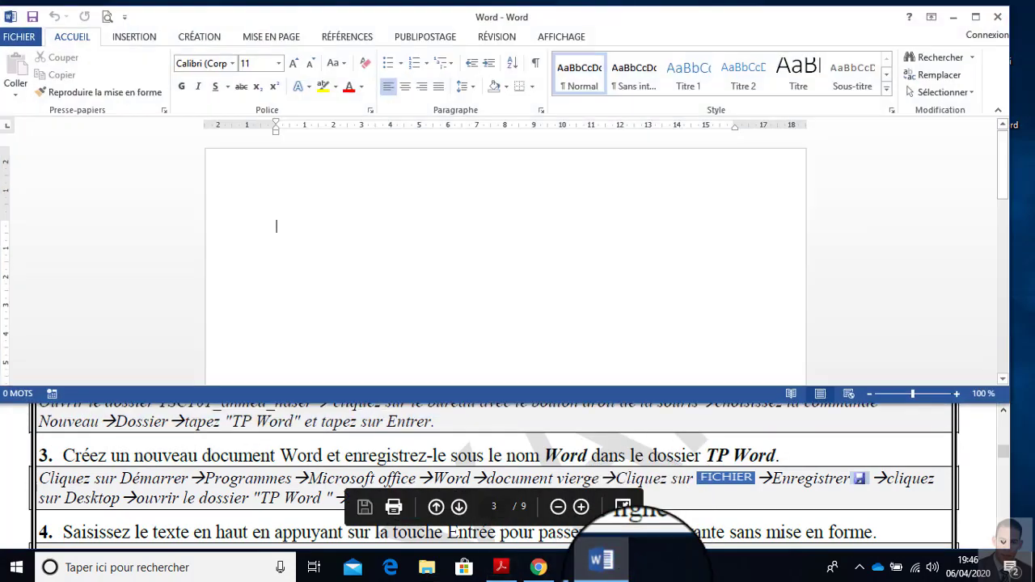
click(131, 481)
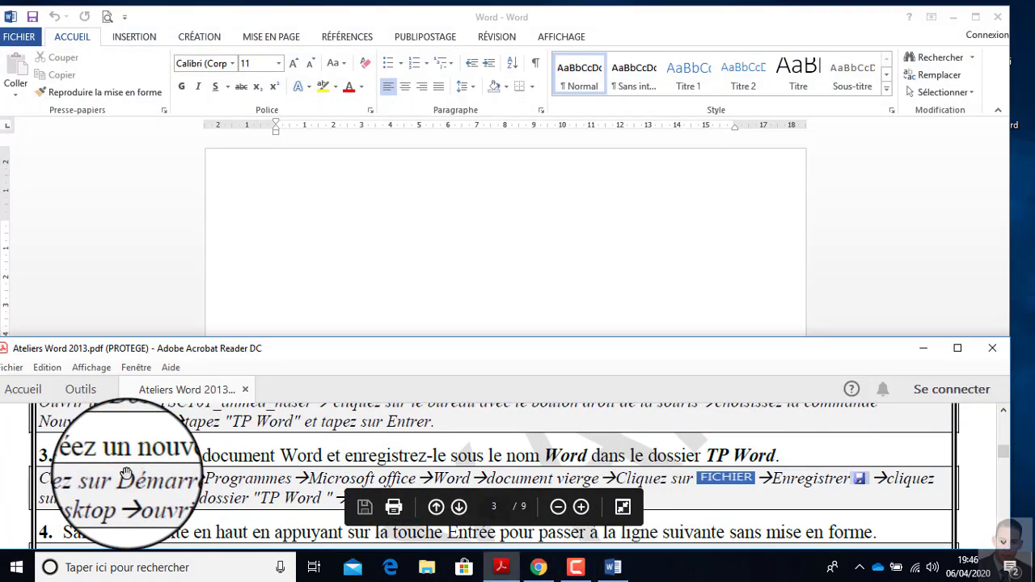
Read exercise 4 in the workshop PDF and review the text it asks for, from Introduction down to publipostage.
scroll(126, 473, down, 1)
scroll(125, 473, down, 1)
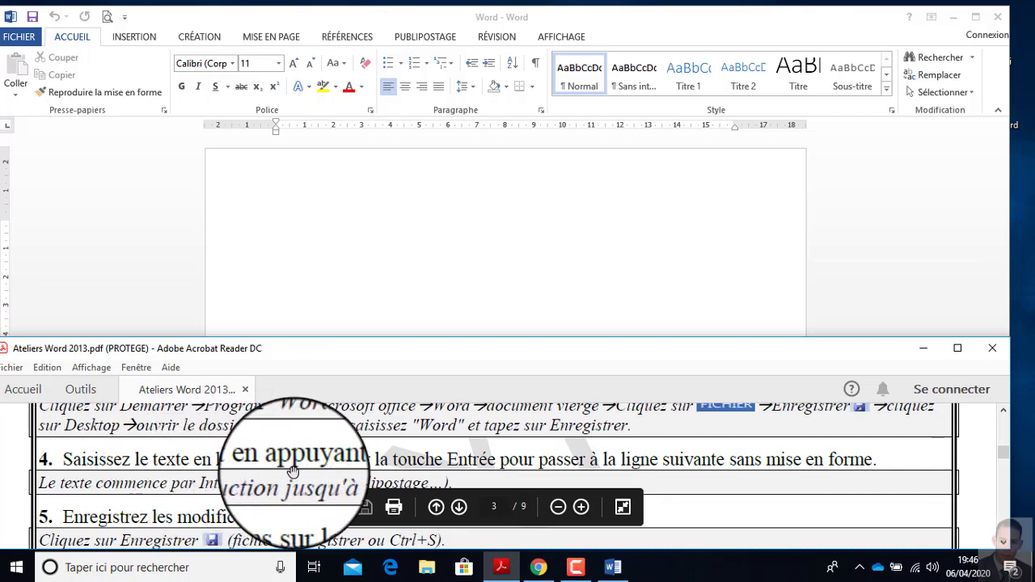
scroll(293, 472, up, 10)
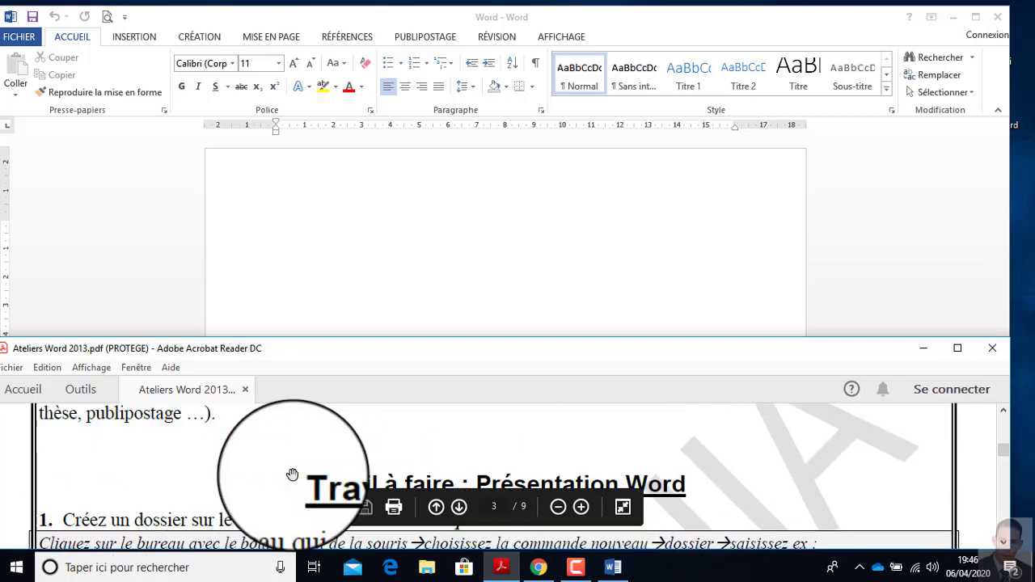
scroll(293, 472, up, 2)
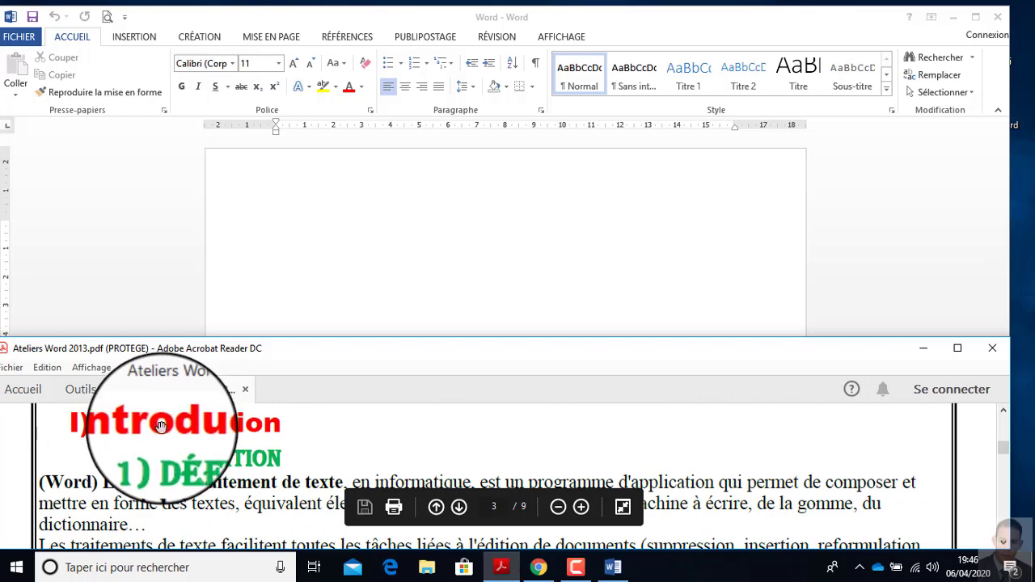
scroll(179, 466, down, 4)
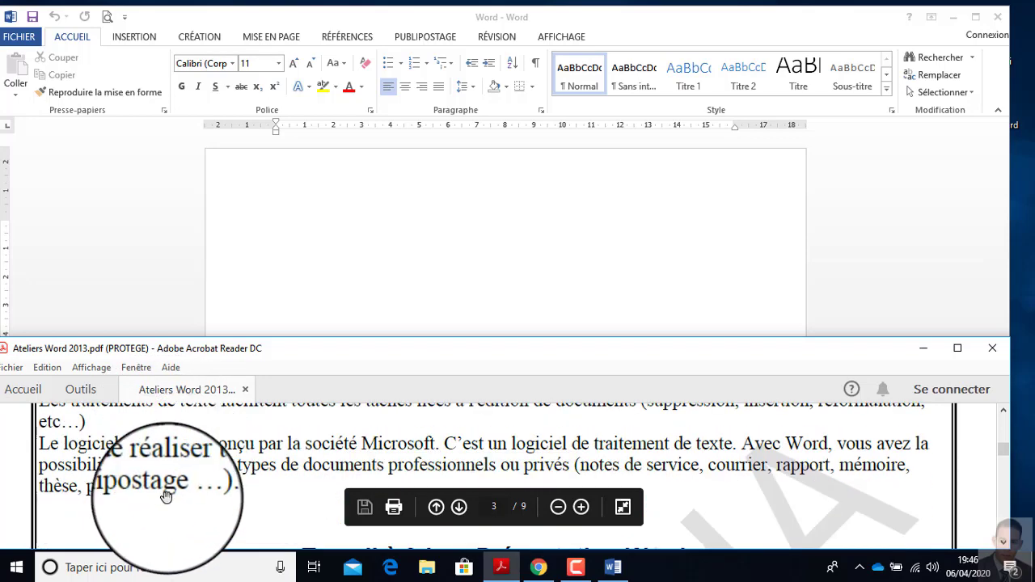
scroll(154, 476, up, 5)
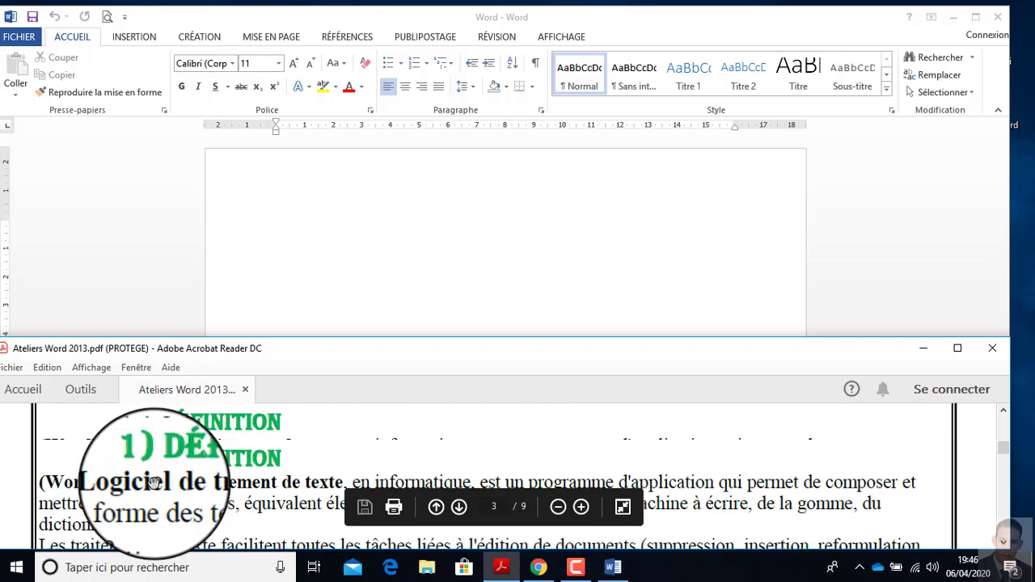
scroll(154, 477, down, 5)
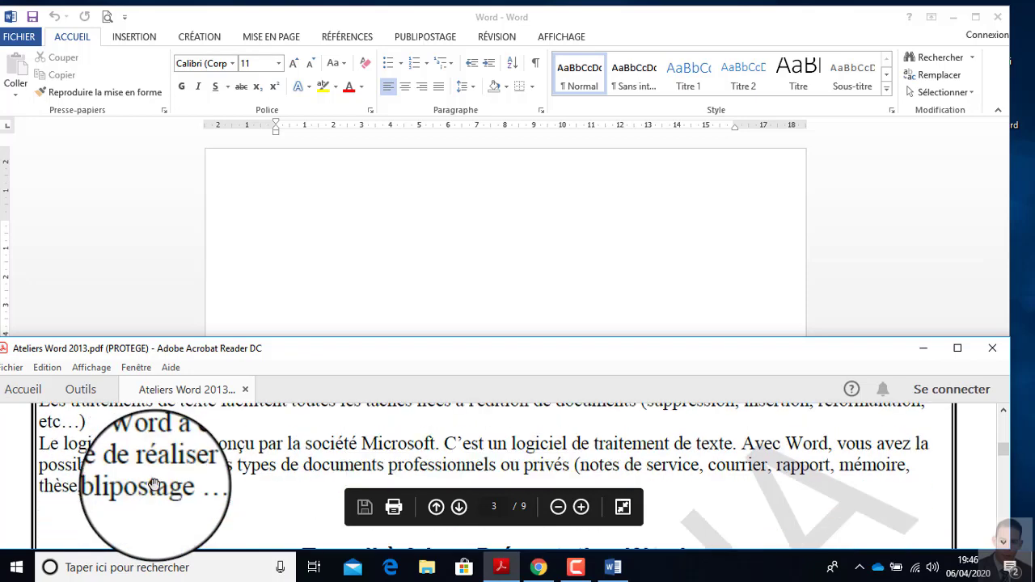
scroll(162, 491, down, 10)
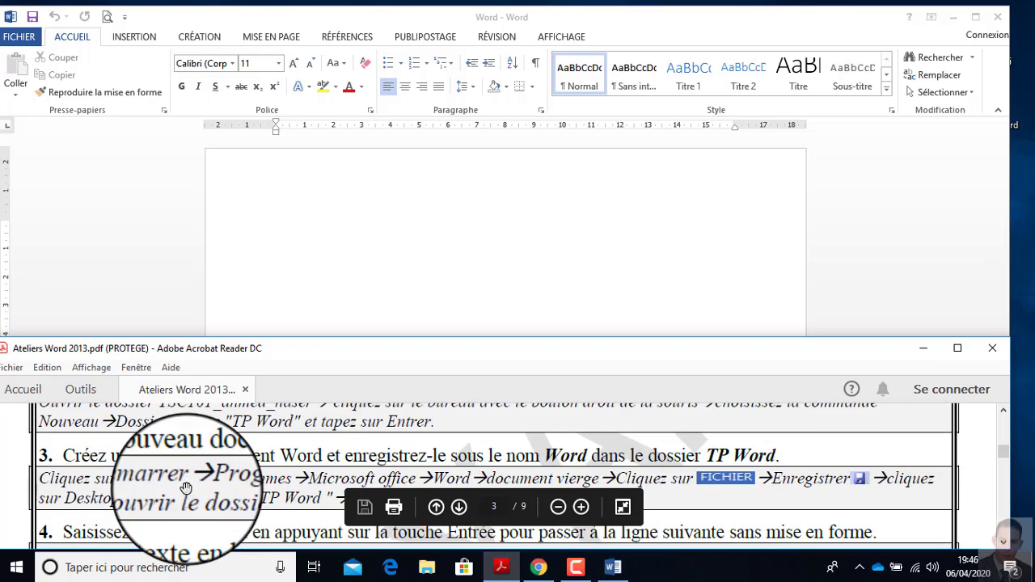
scroll(186, 488, down, 2)
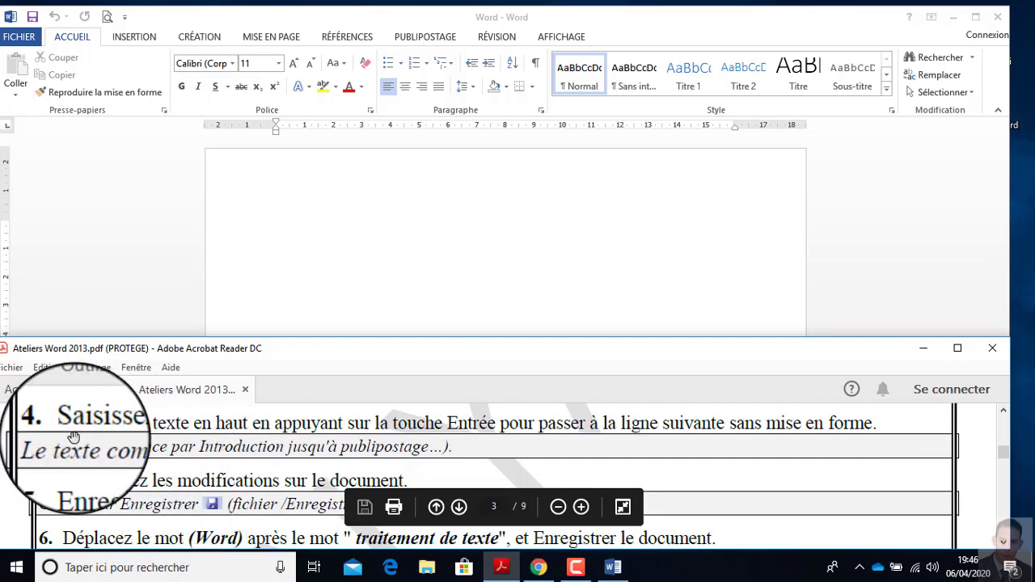
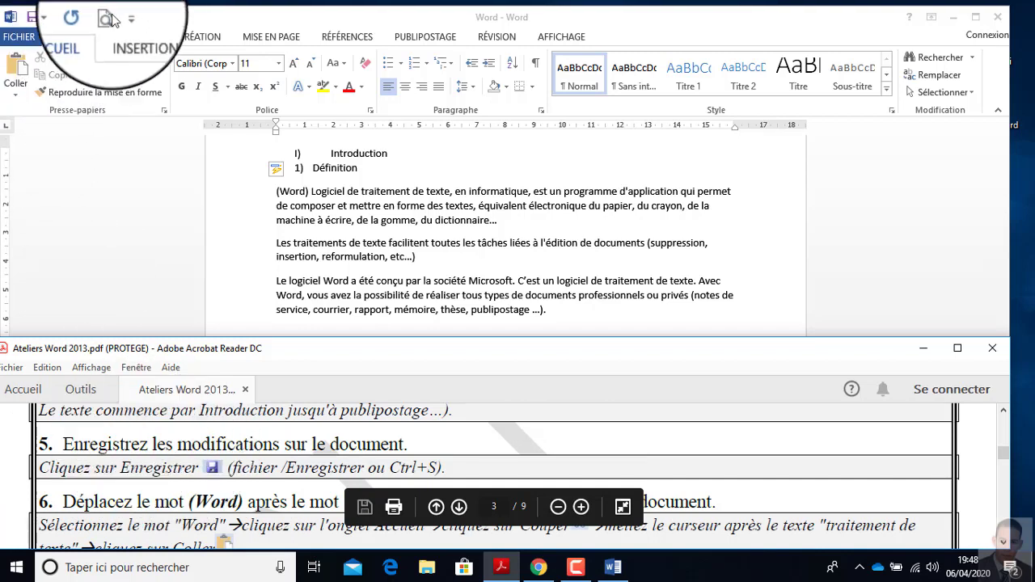
click(126, 20)
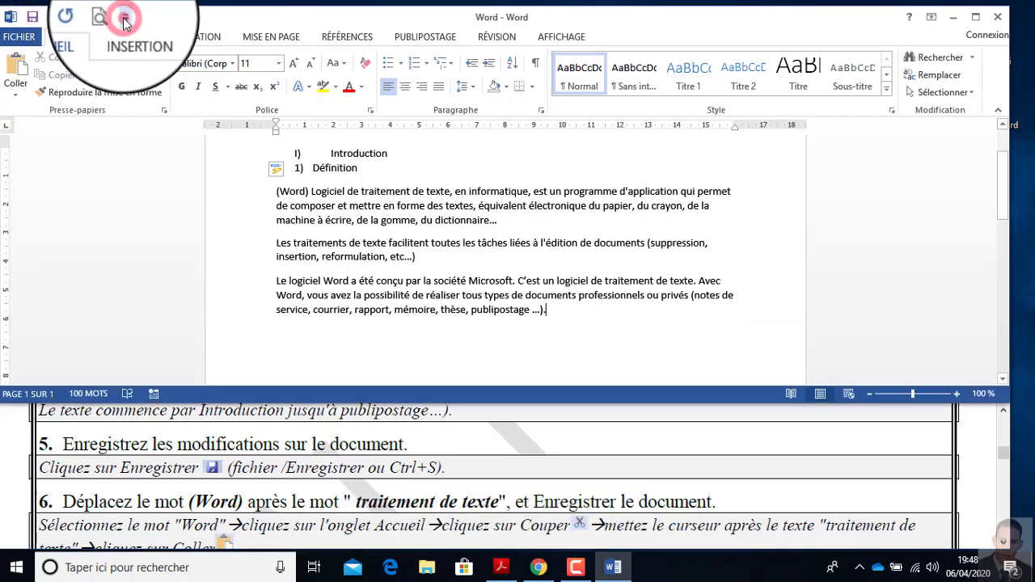
click(125, 20)
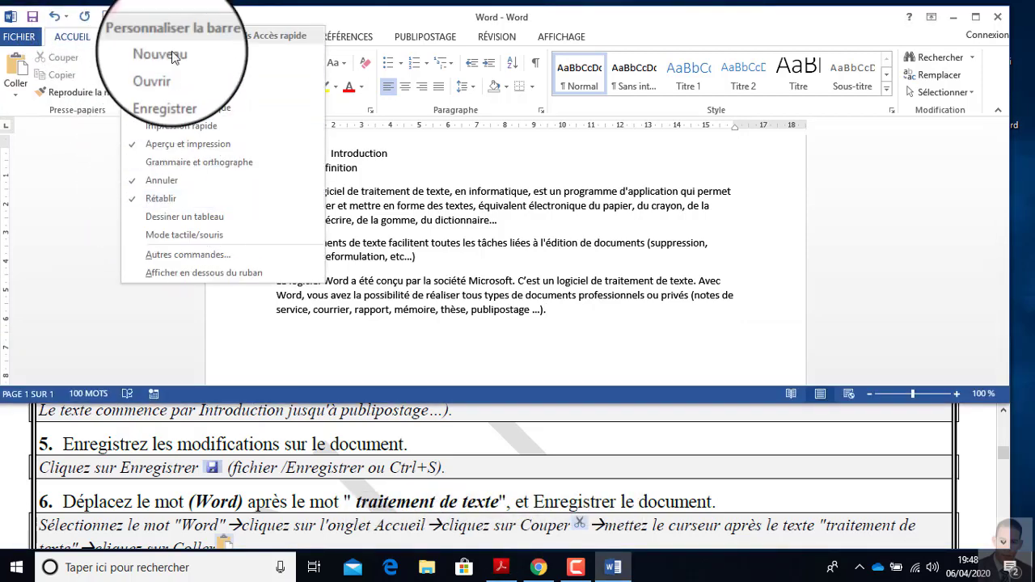
click(126, 18)
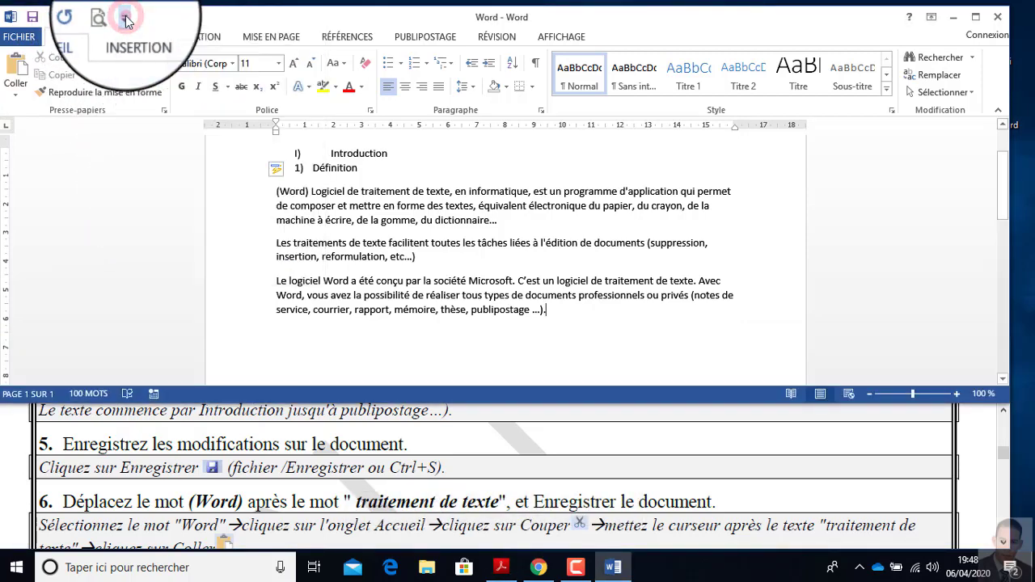
Save the changes to the Word document containing the entered Introduction and Définition text.
click(32, 24)
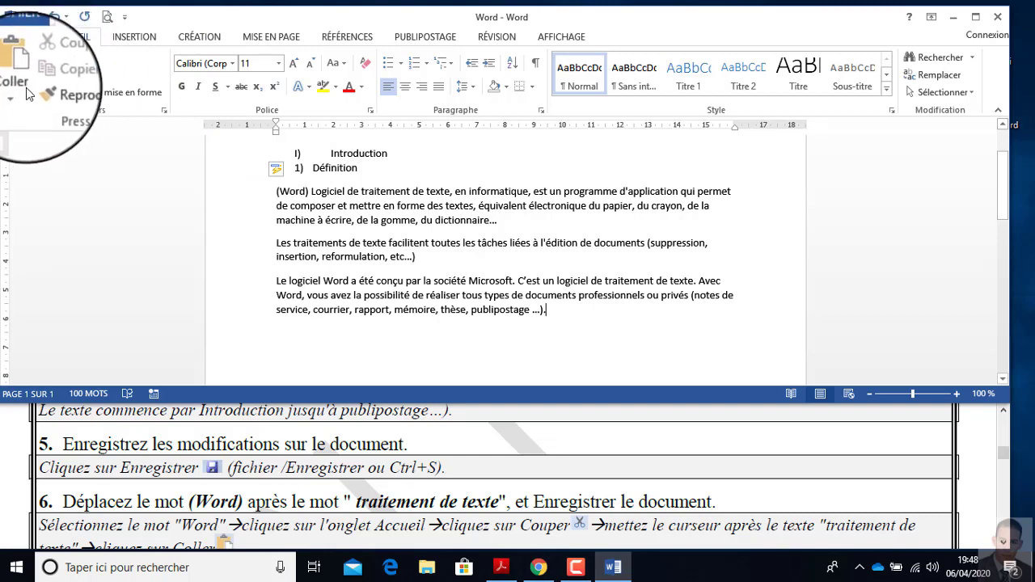
click(23, 37)
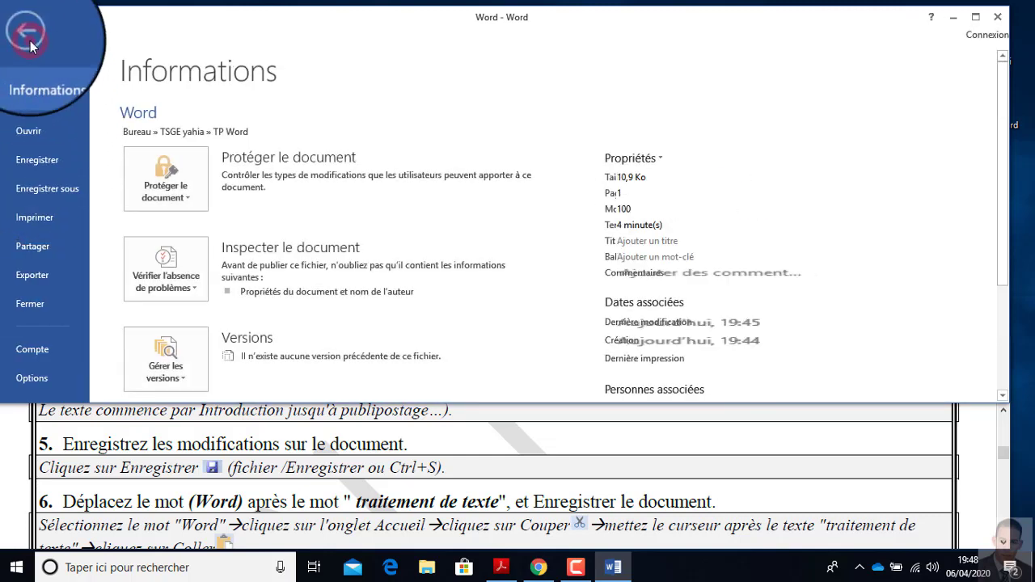
click(24, 15)
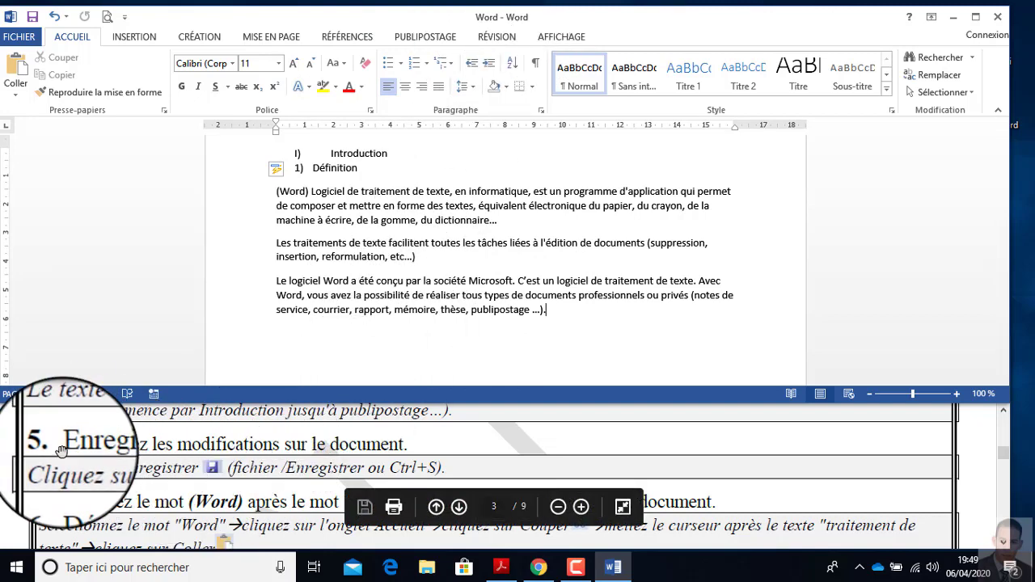
Move "(Word)" from the start of the first paragraph to just after "traitement de texte", and save the document as exercise 6 requires.
scroll(78, 468, down, 1)
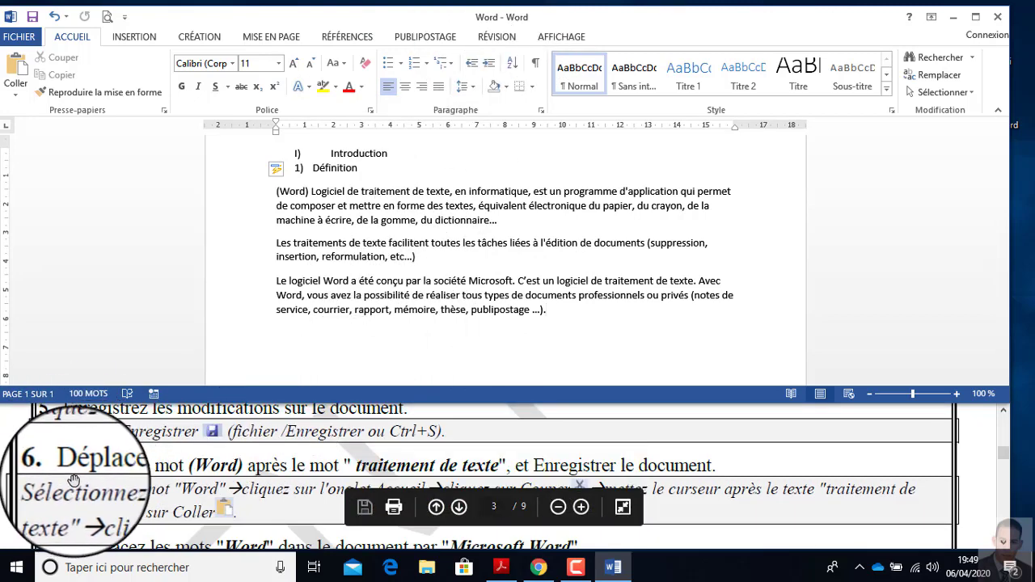
scroll(179, 477, down, 1)
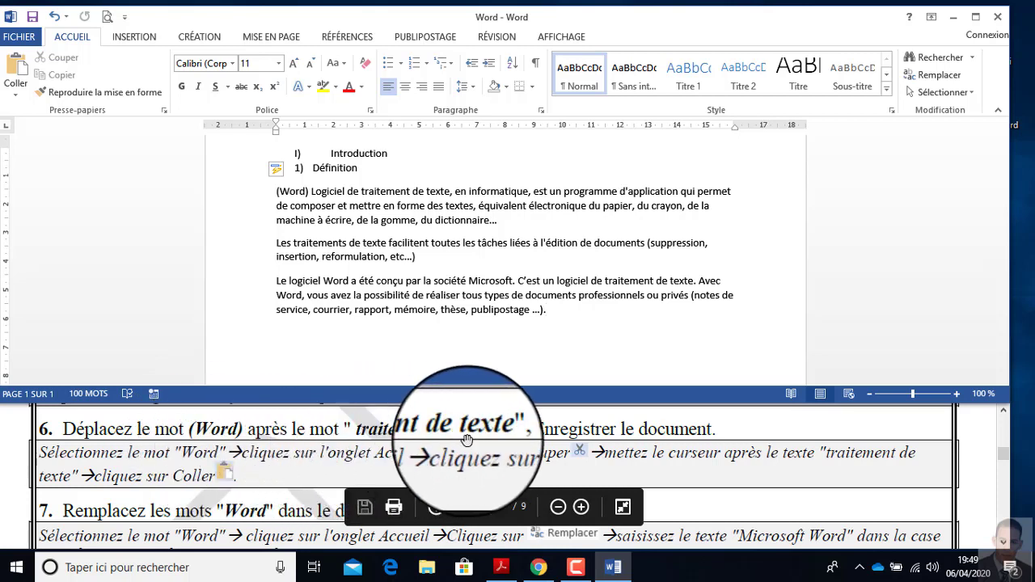
click(324, 194)
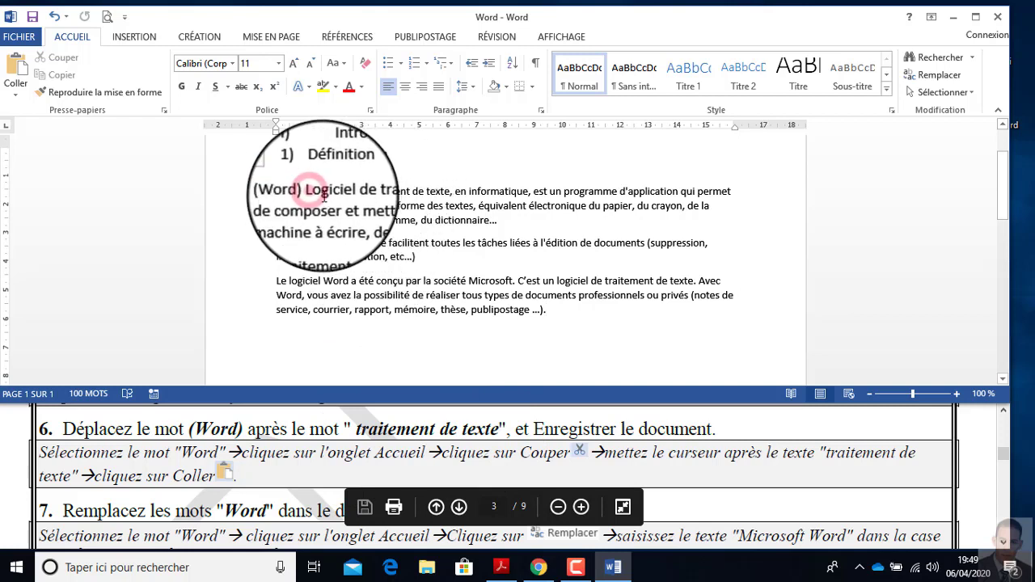
drag(325, 195, 275, 194)
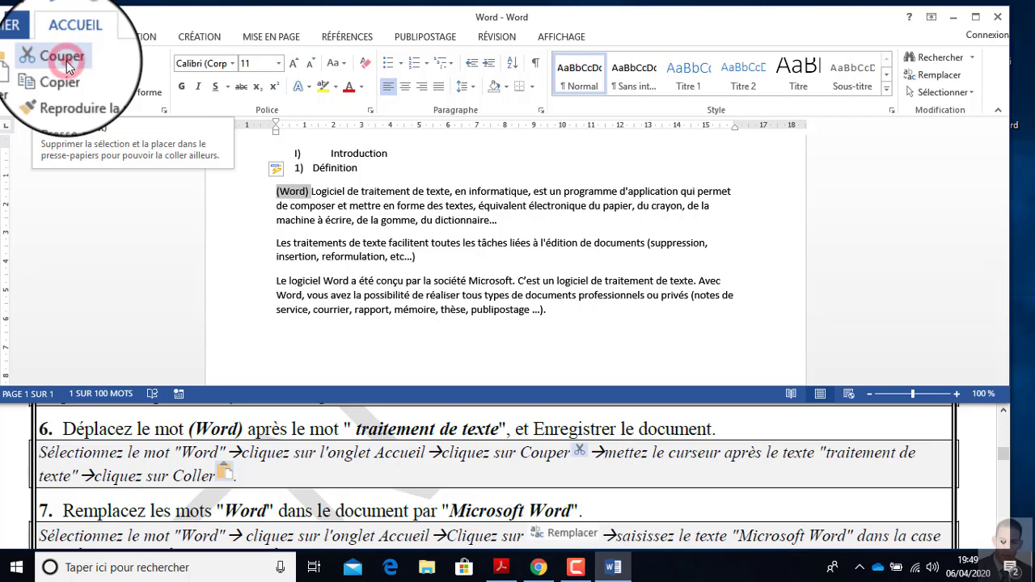
click(68, 68)
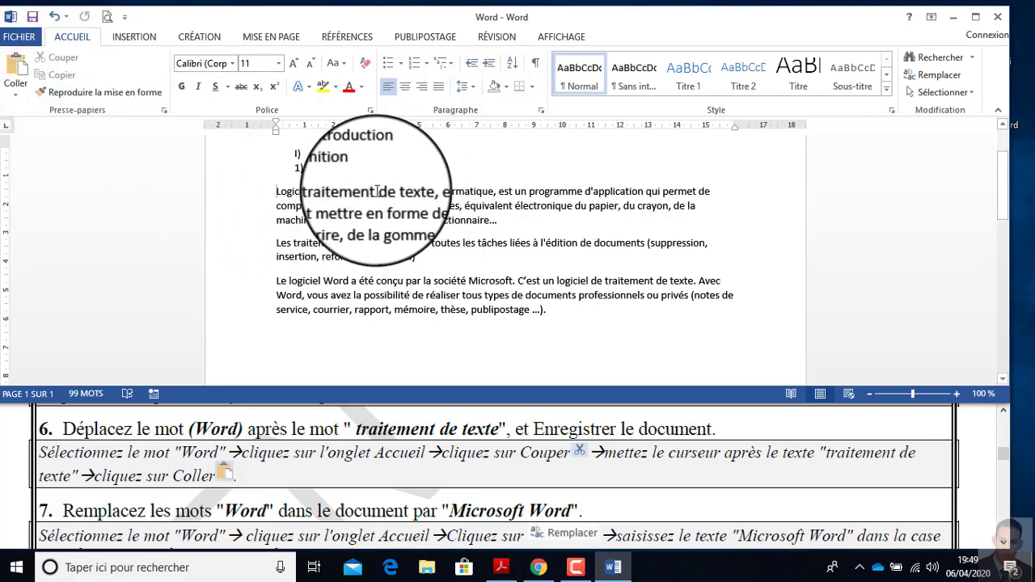
click(413, 191)
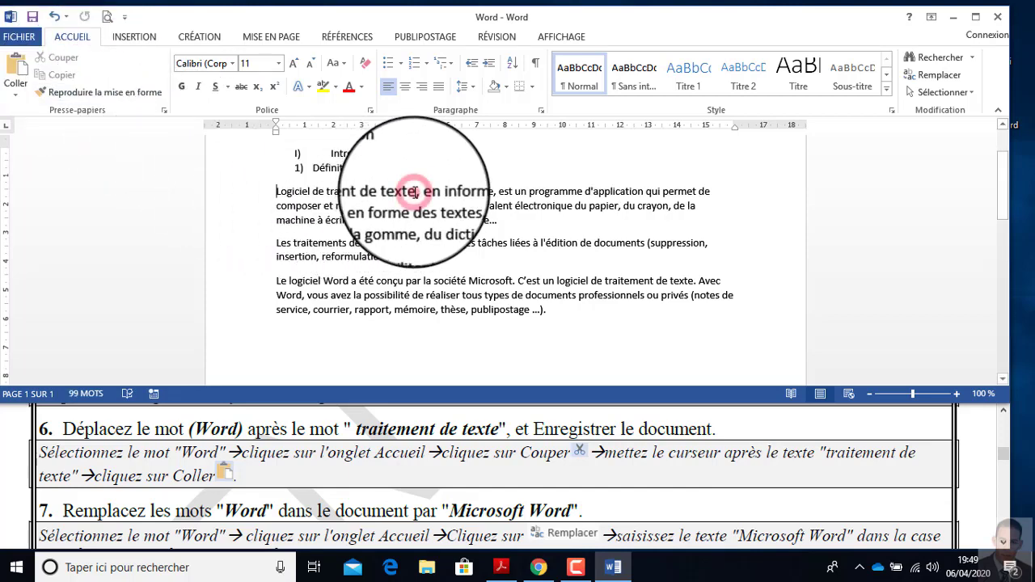
key(ctrl+v)
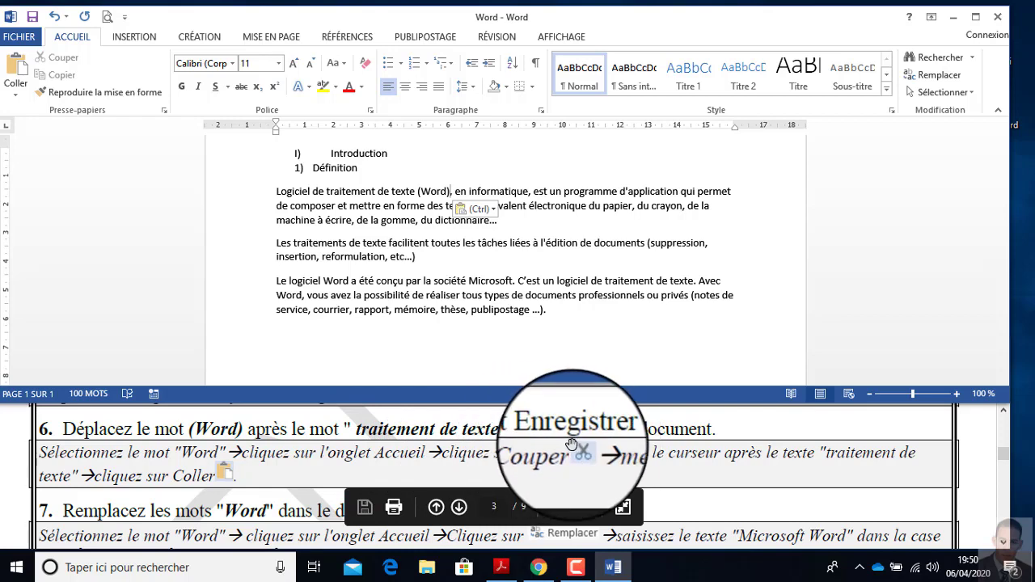
click(32, 38)
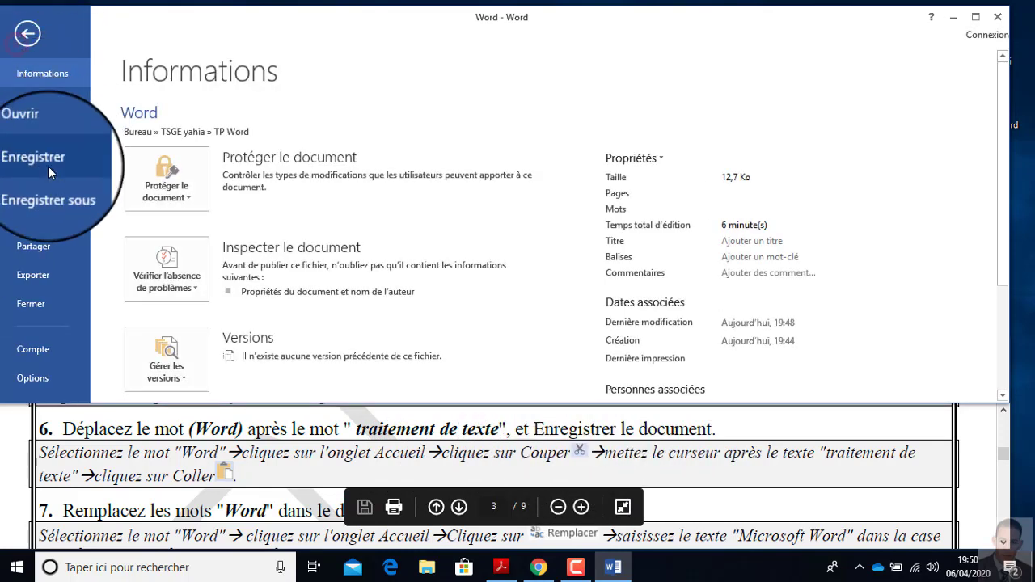
click(32, 30)
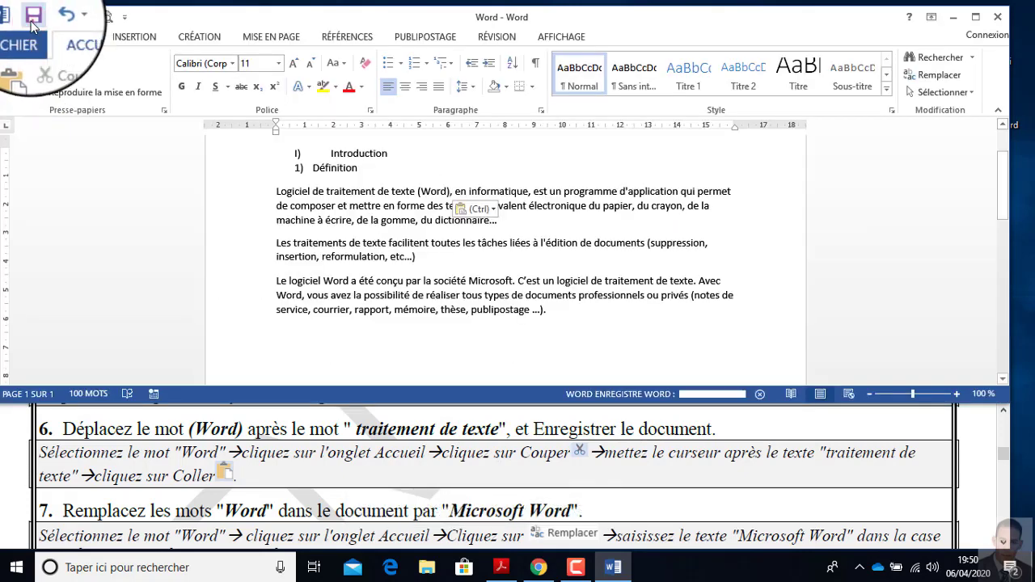
Search the document for "word" to review its occurrences for exercise 7, and close the search results.
scroll(202, 453, down, 2)
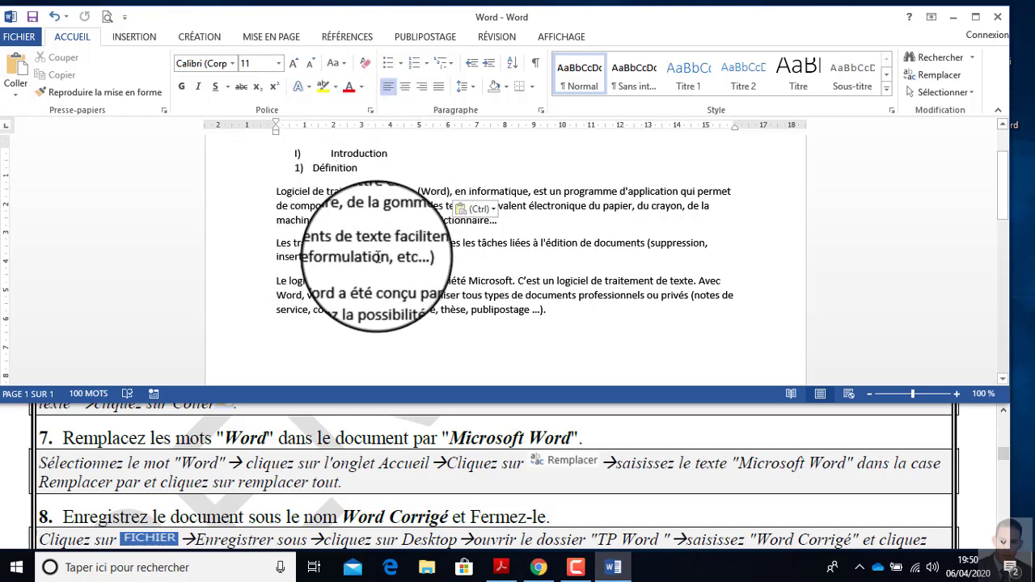
click(69, 37)
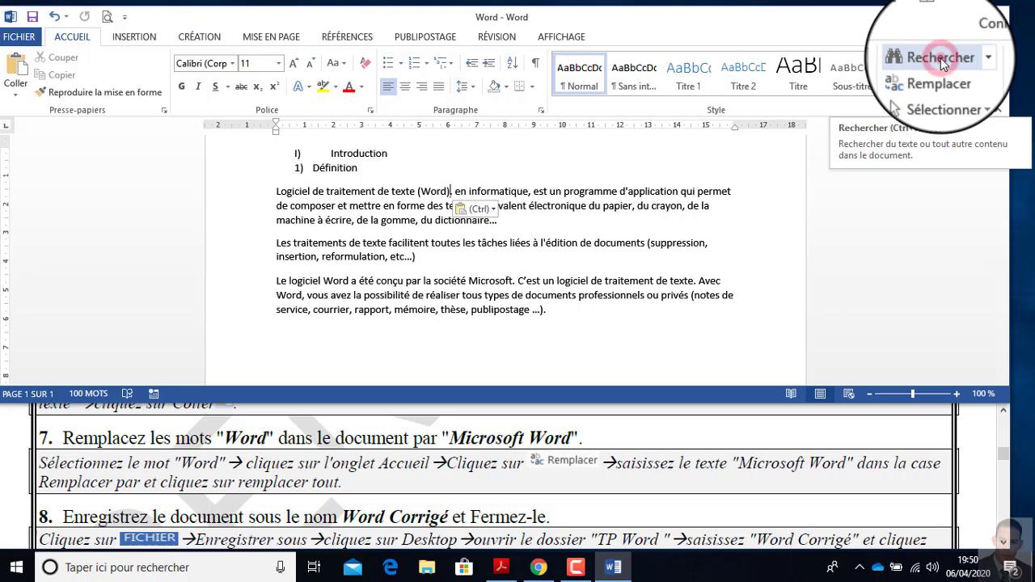
click(940, 58)
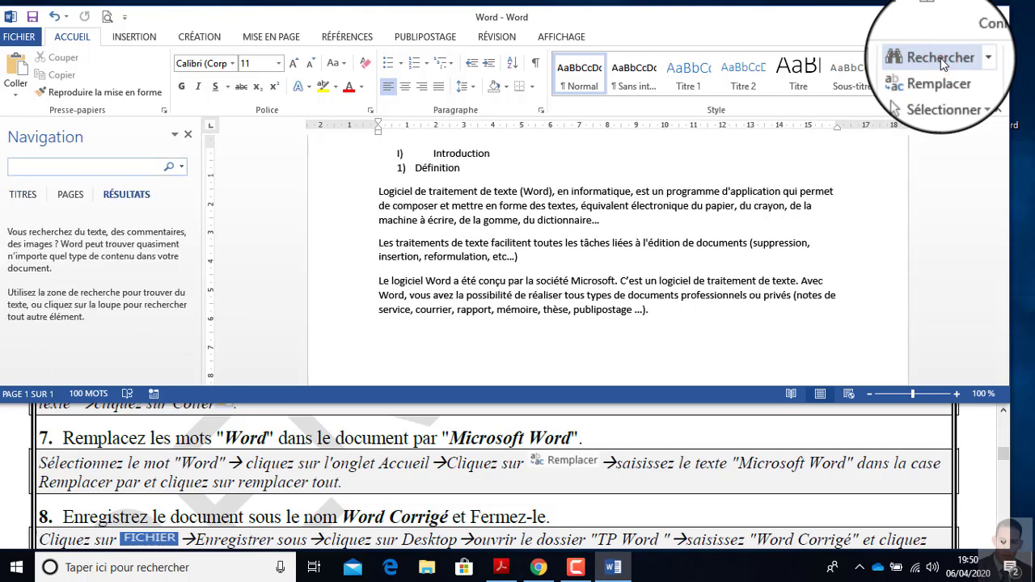
text(word)
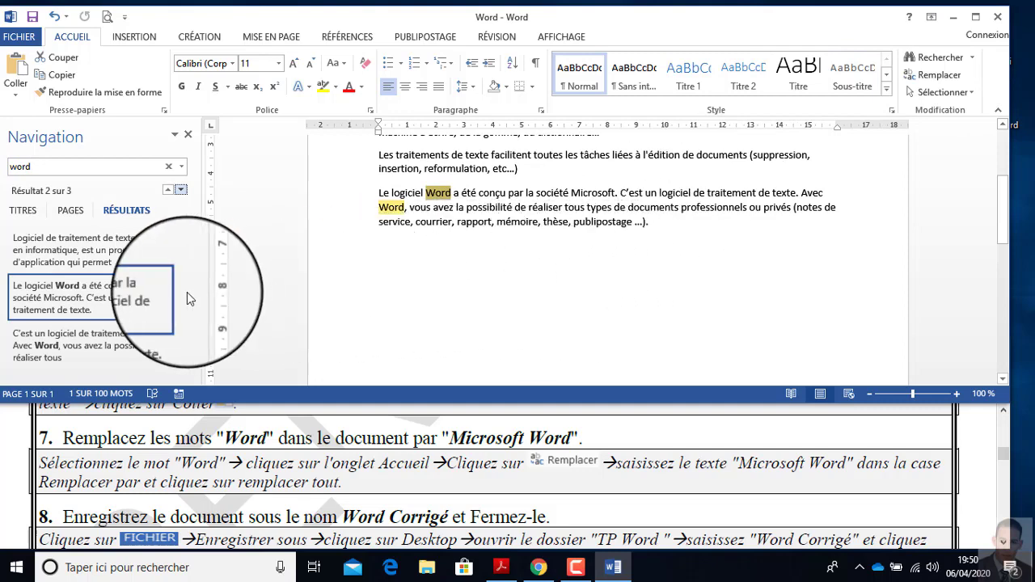
scroll(472, 281, up, 2)
scroll(472, 280, up, 1)
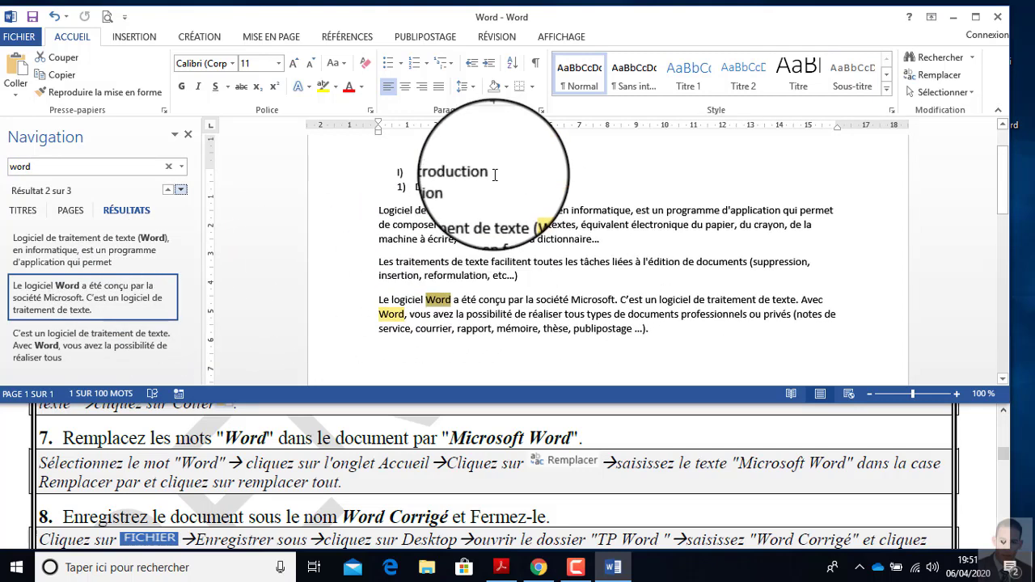
click(187, 136)
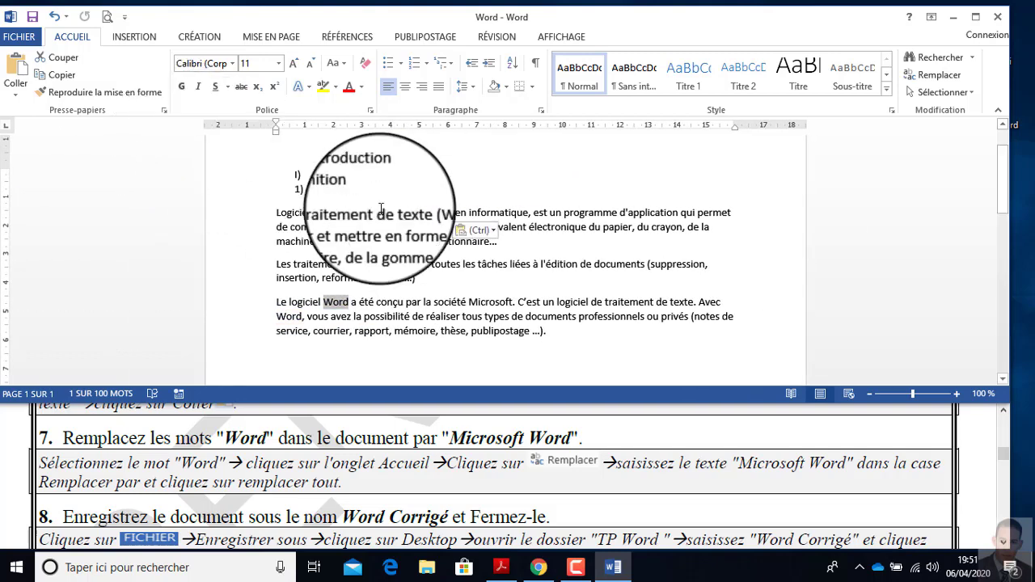
Replace every occurrence of "Word" in the whole document with "Microsoft Word", continuing the search from the beginning.
click(938, 74)
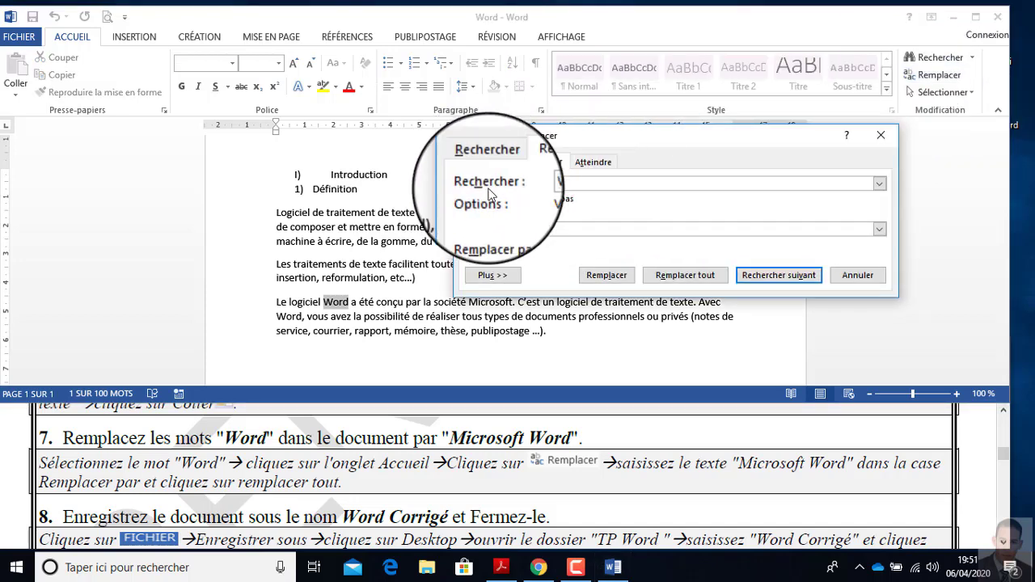
click(582, 230)
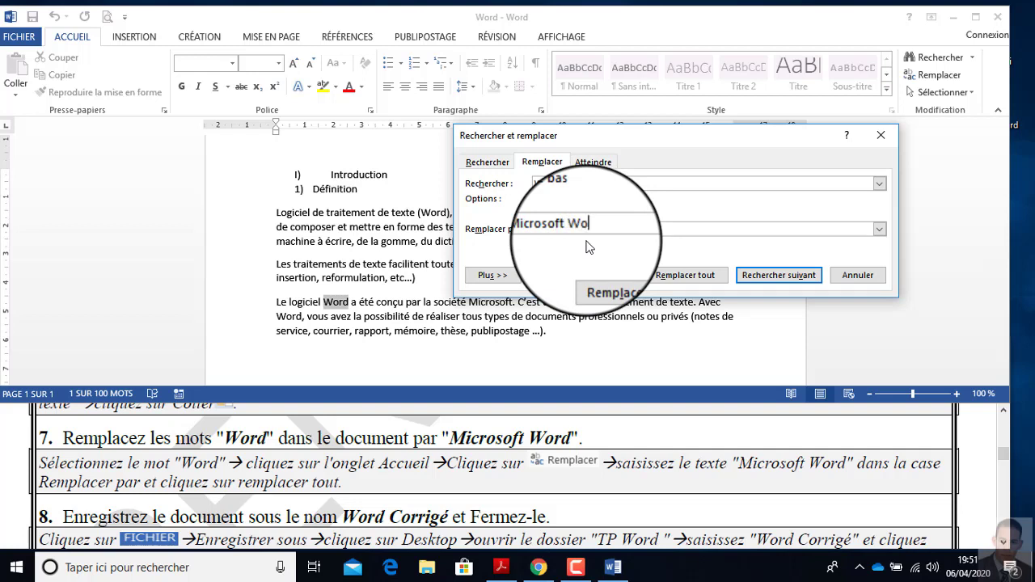
click(685, 276)
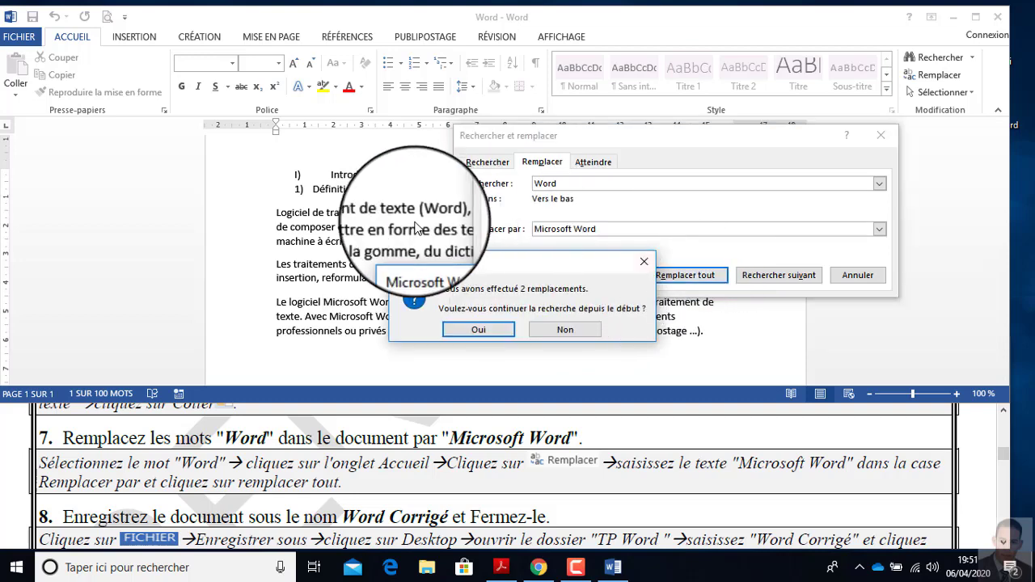
click(489, 331)
click(524, 324)
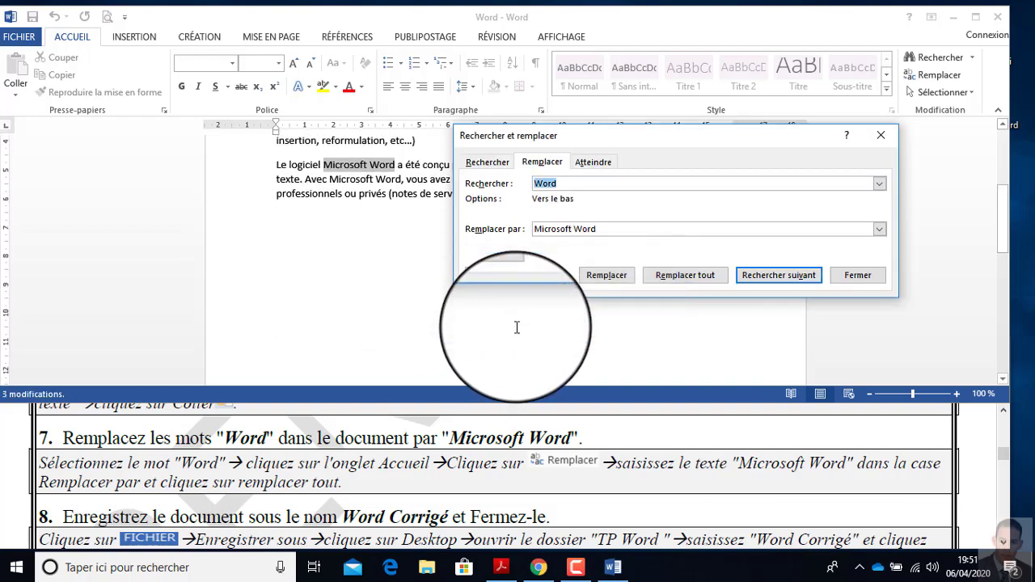
click(881, 135)
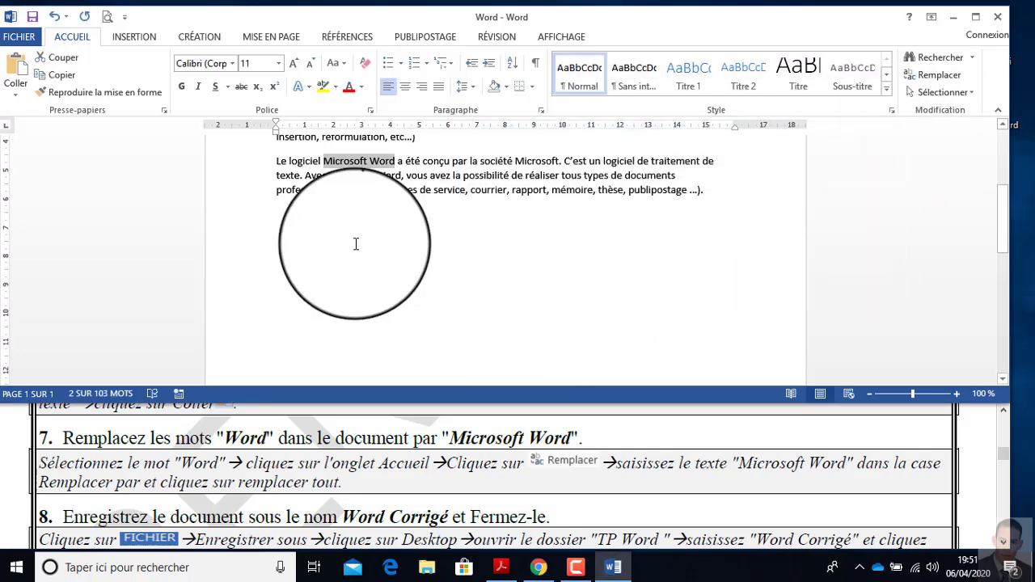
Review each "Microsoft Word" occurrence in the first and last paragraphs, and read exercise 8 in the workshop PDF.
scroll(356, 241, up, 3)
click(485, 252)
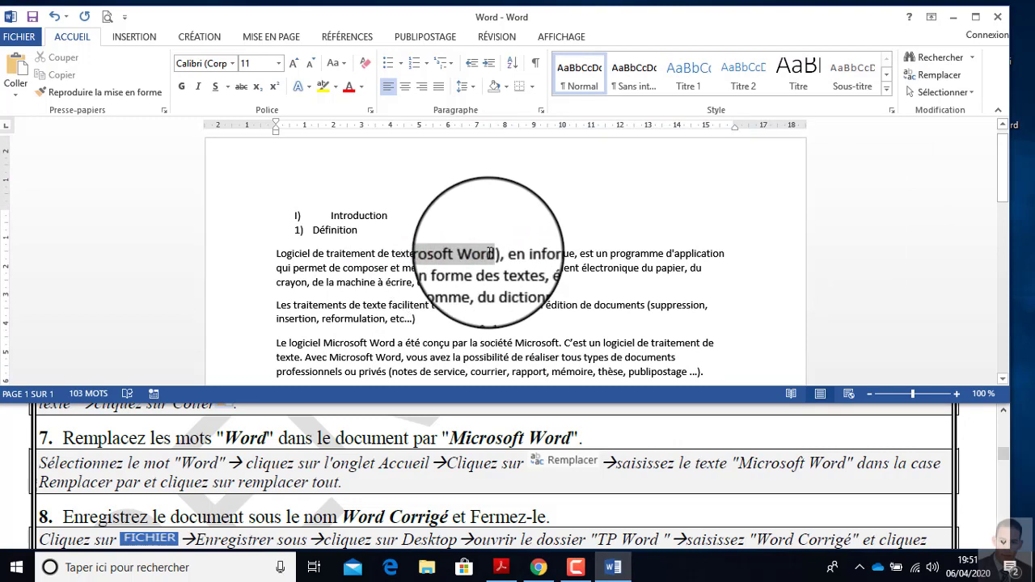
scroll(397, 325, down, 1)
click(394, 331)
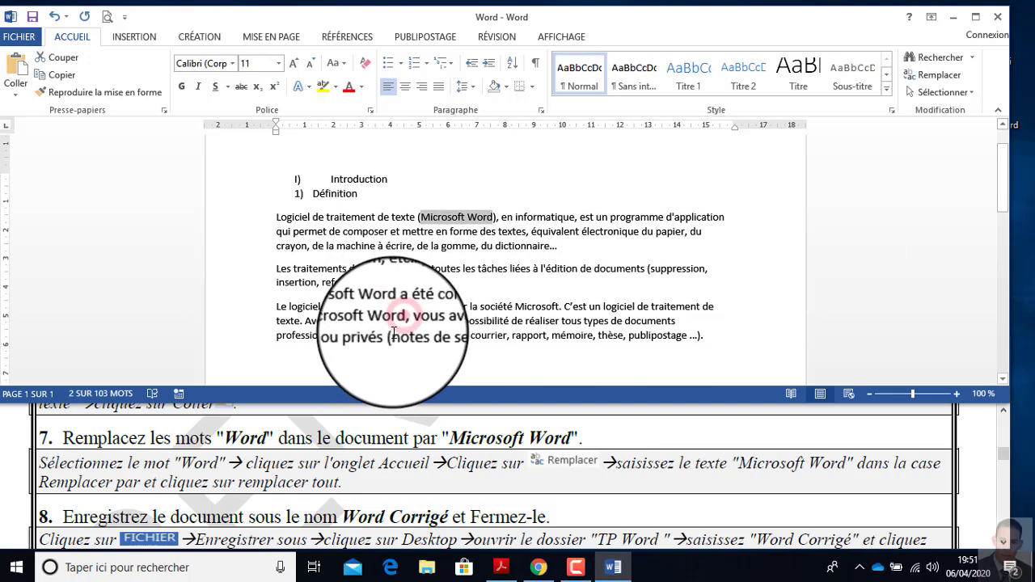
double_click(350, 321)
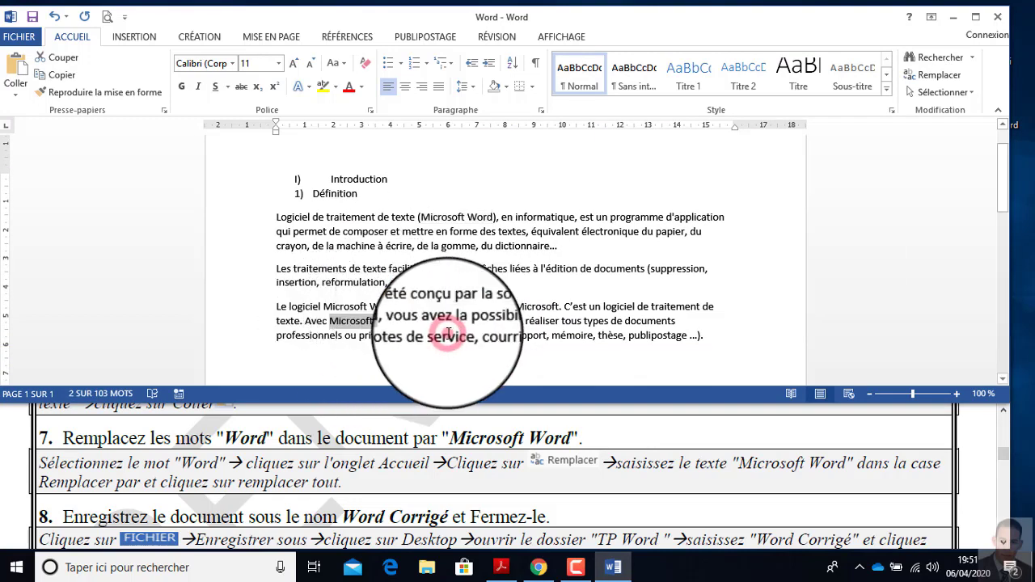
click(398, 308)
drag(396, 307, 344, 308)
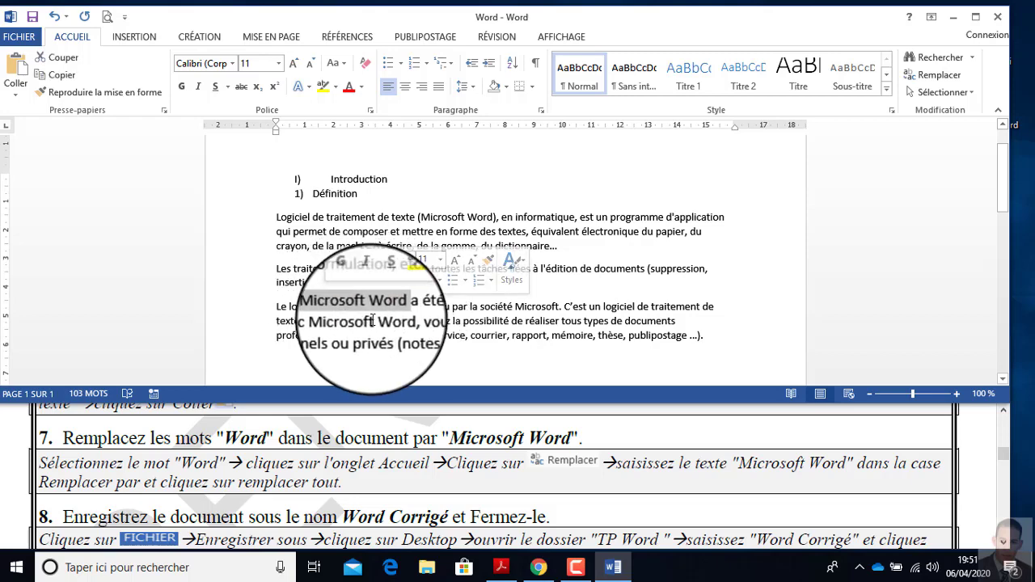
scroll(264, 473, down, 2)
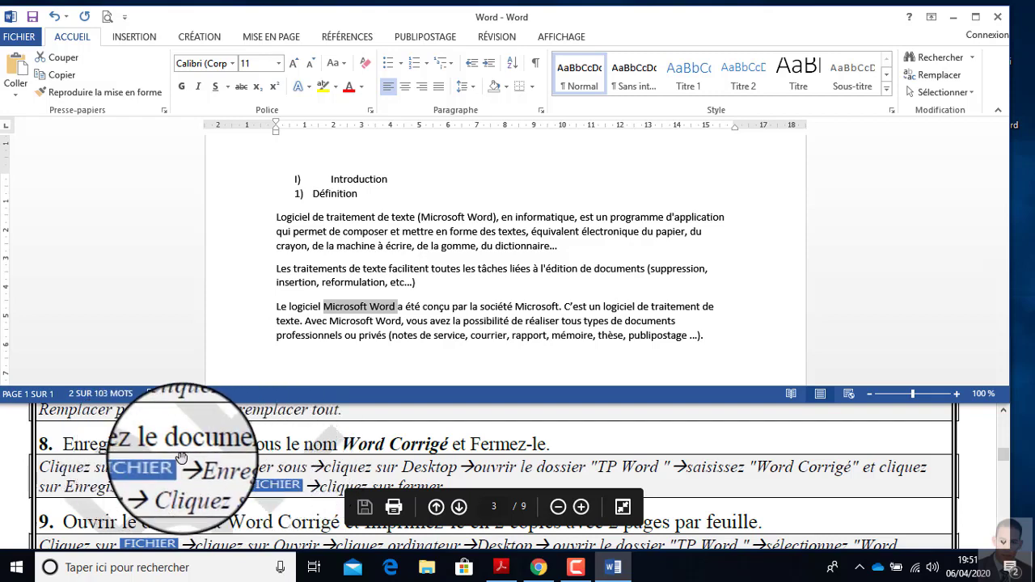
scroll(169, 458, up, 2)
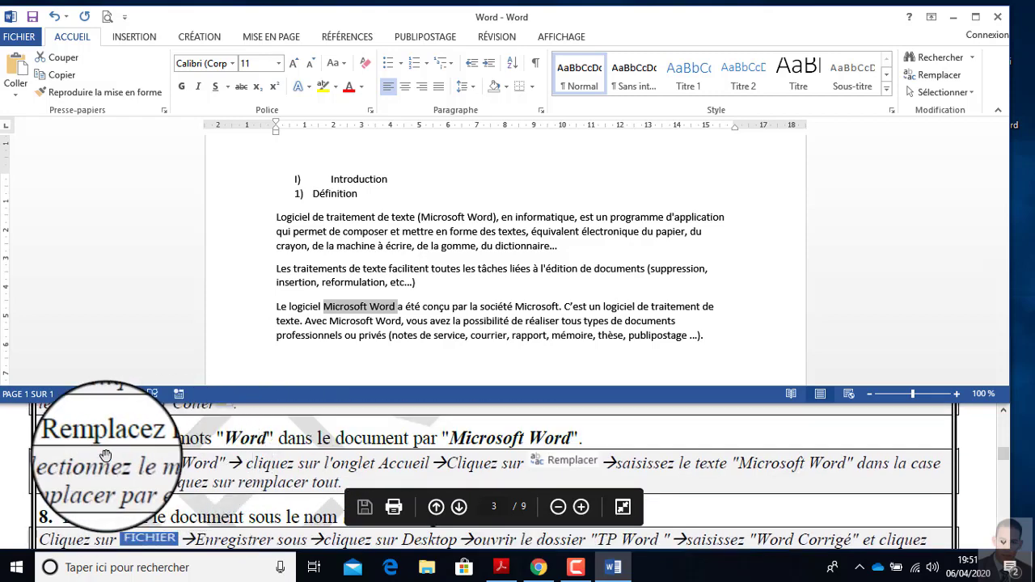
scroll(129, 465, down, 1)
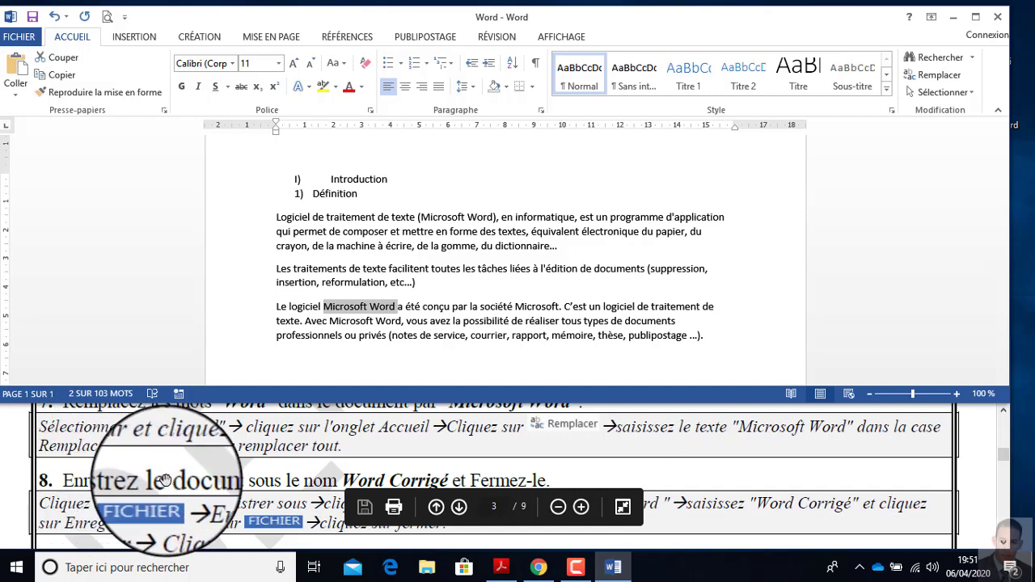
scroll(165, 480, down, 1)
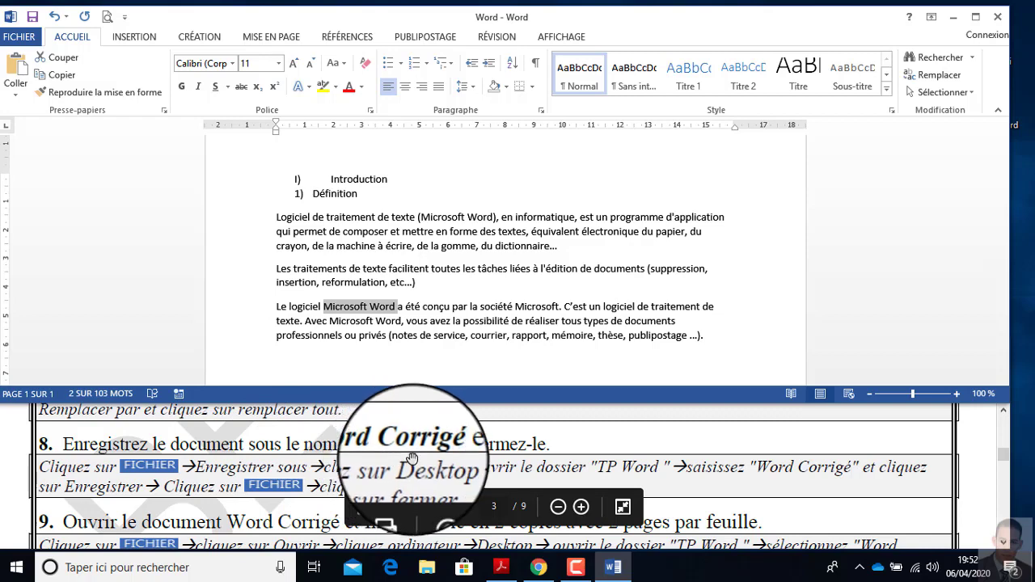
click(32, 39)
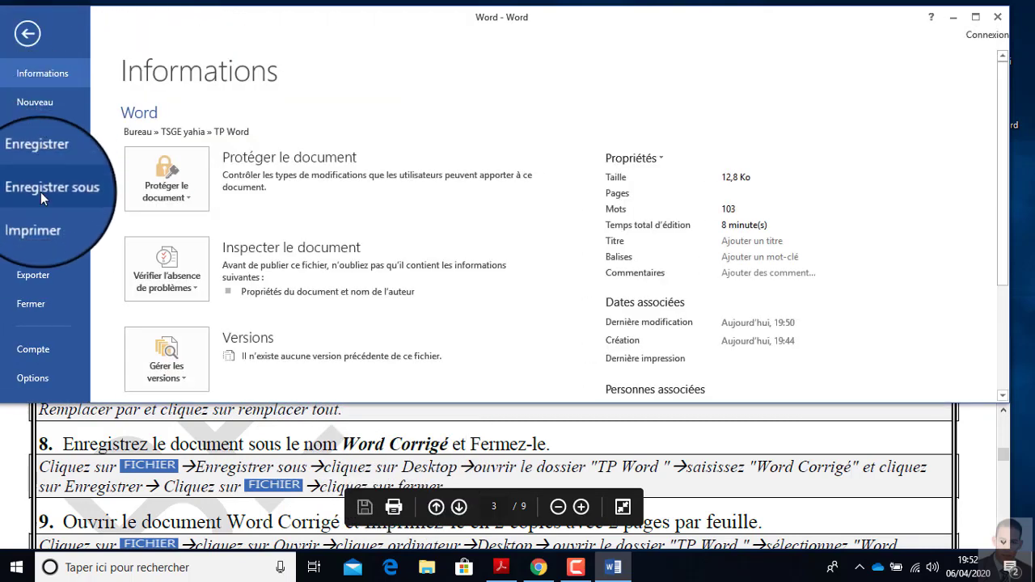
click(30, 35)
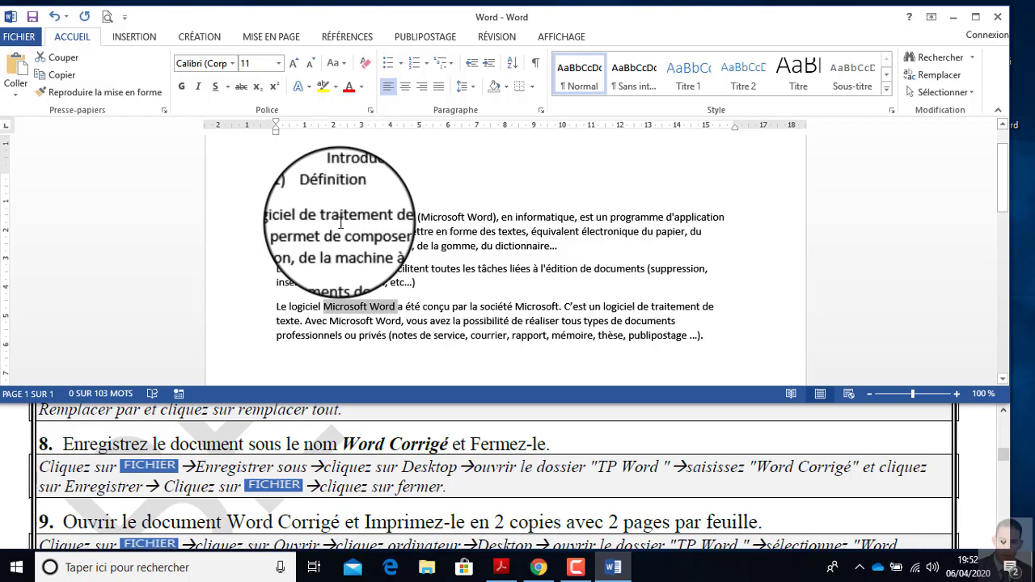
click(30, 42)
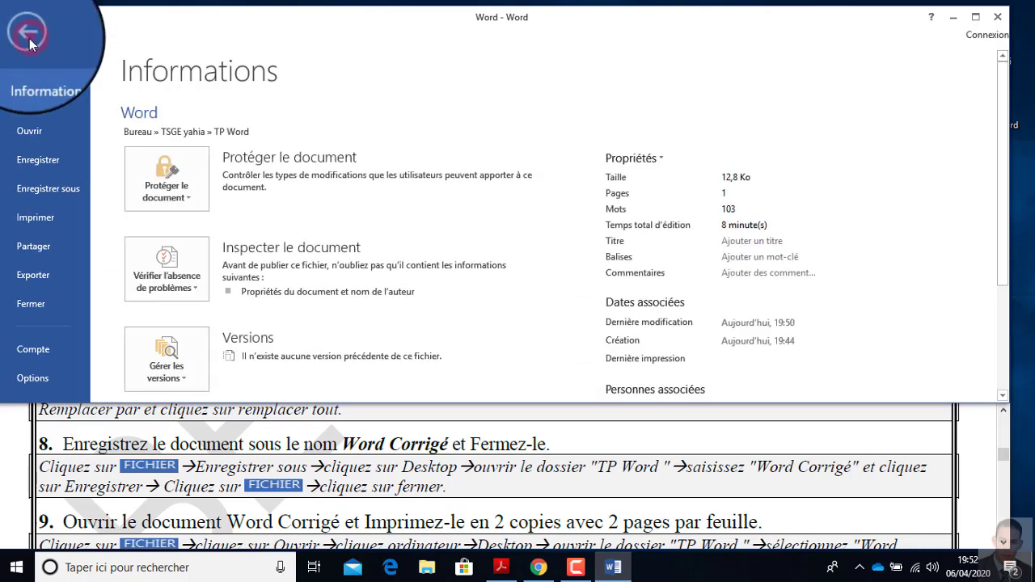
click(29, 39)
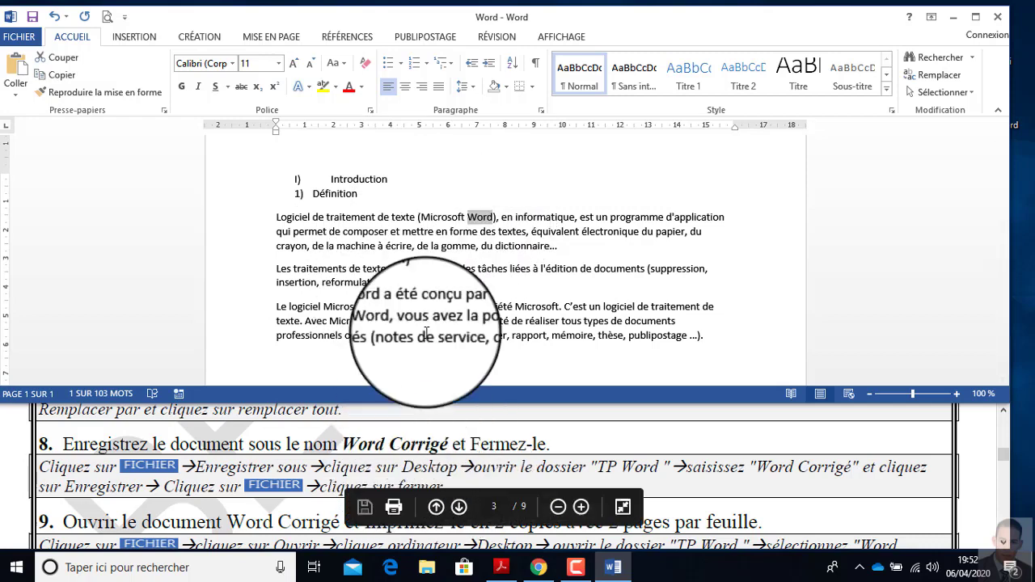
click(321, 297)
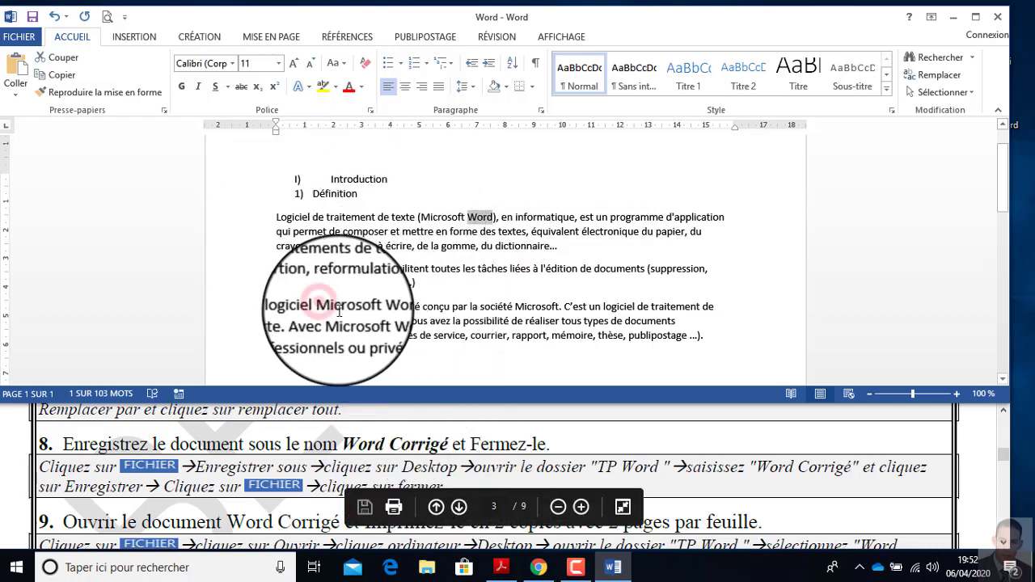
click(325, 304)
drag(325, 304, 396, 306)
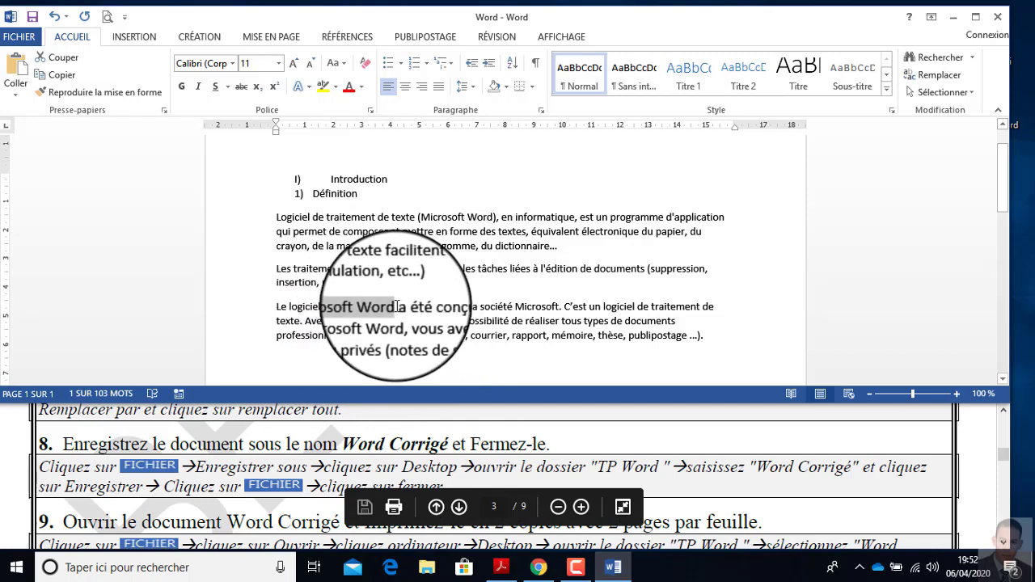
Save the document under the name Word Corrigé in the desktop course folder's TP Word subfolder.
click(35, 36)
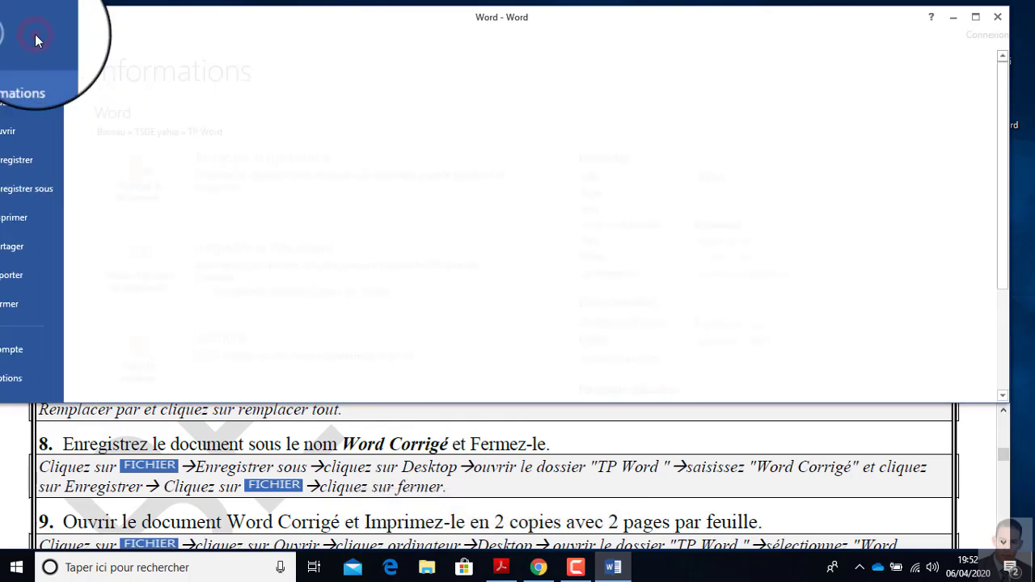
click(38, 194)
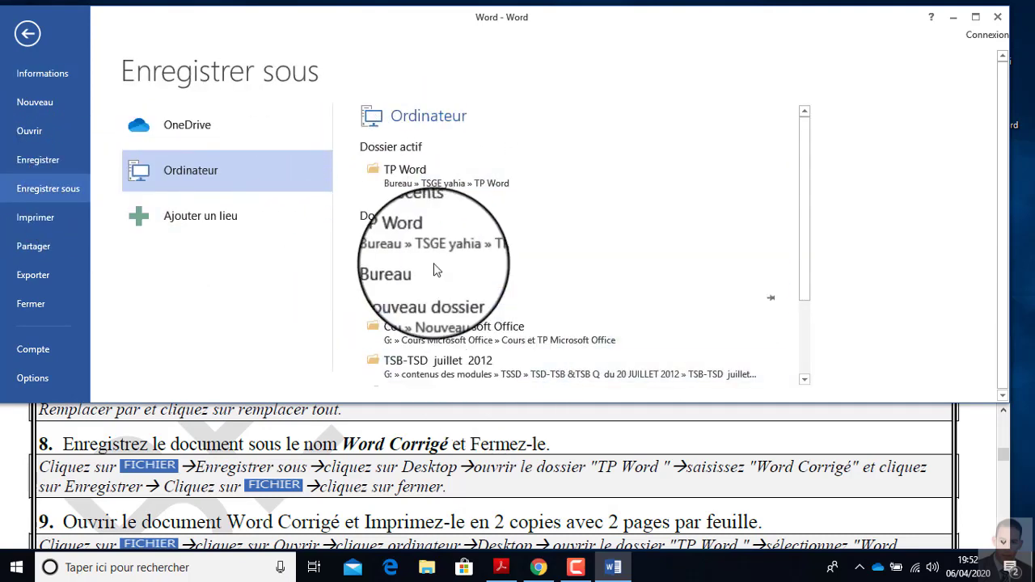
click(807, 227)
drag(808, 230, 809, 307)
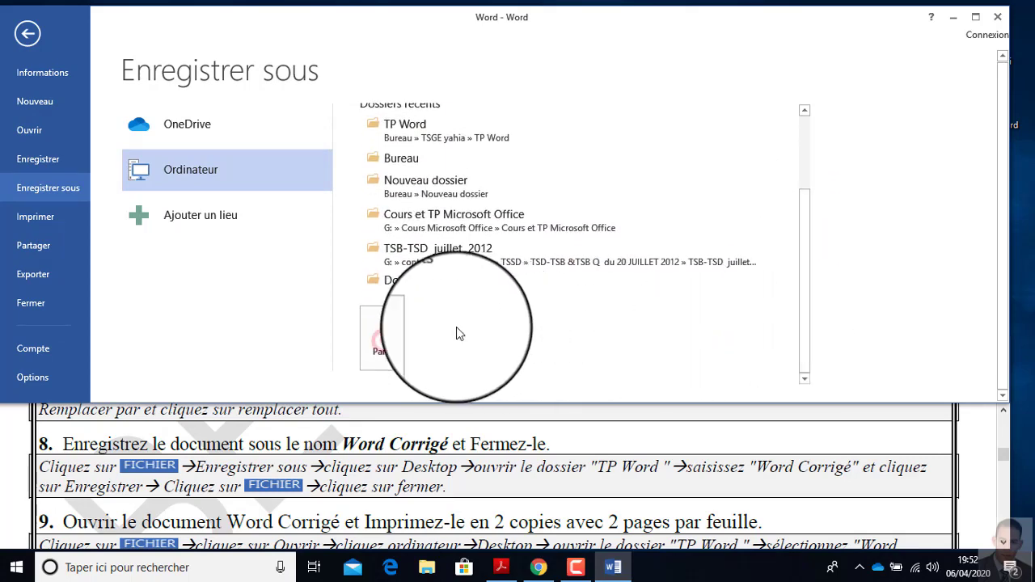
click(383, 340)
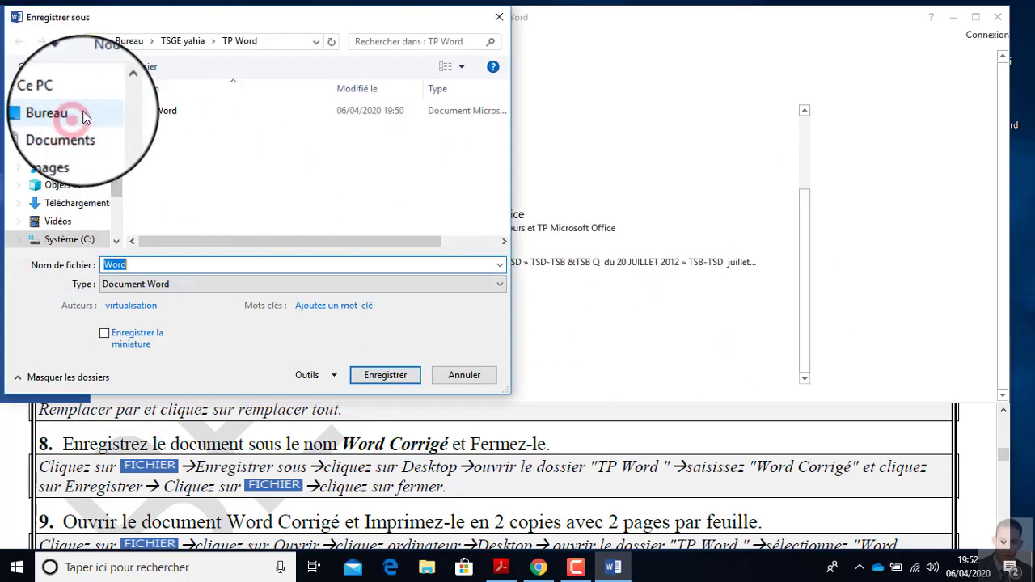
click(62, 112)
double_click(190, 112)
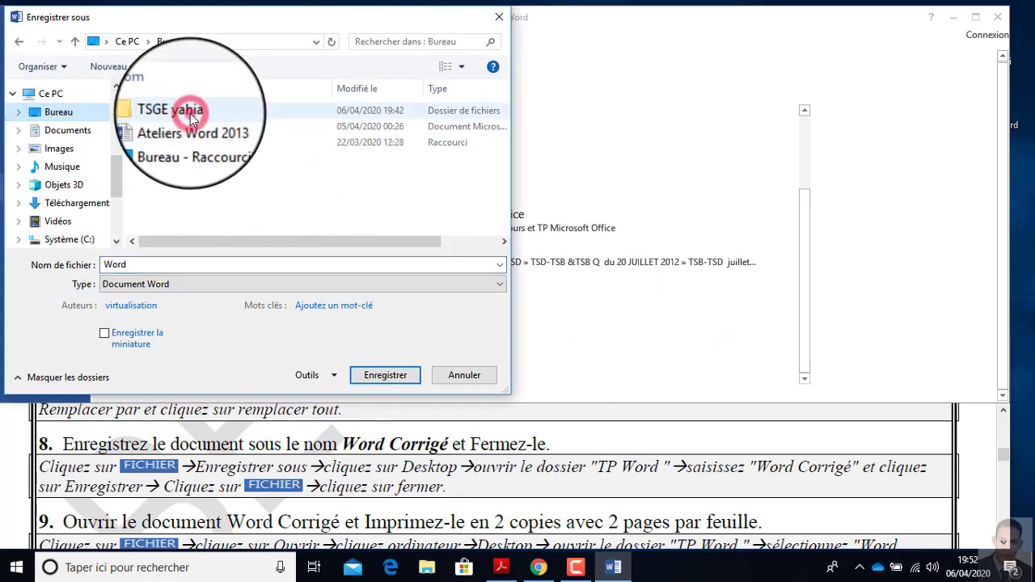
double_click(190, 111)
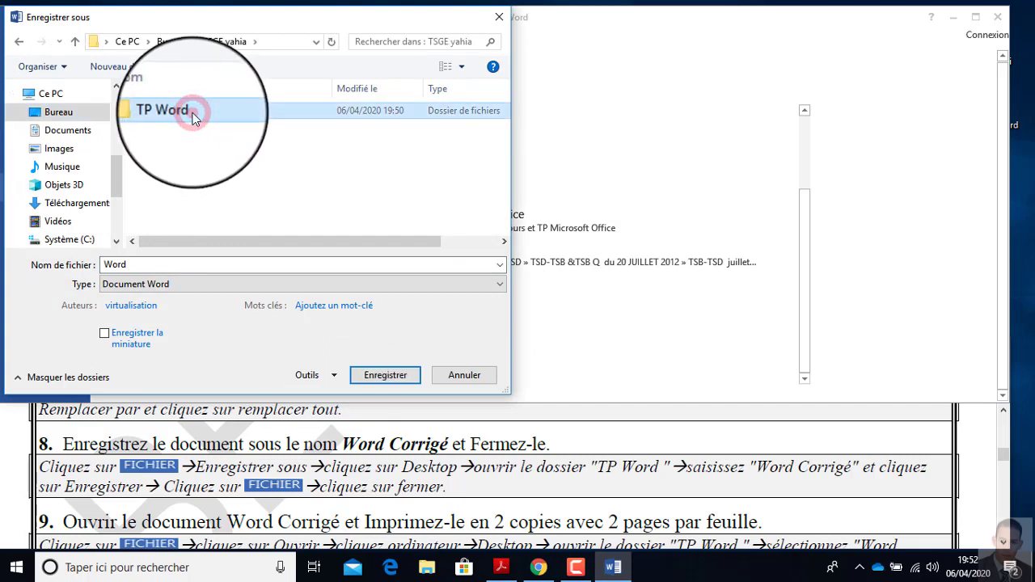
click(153, 263)
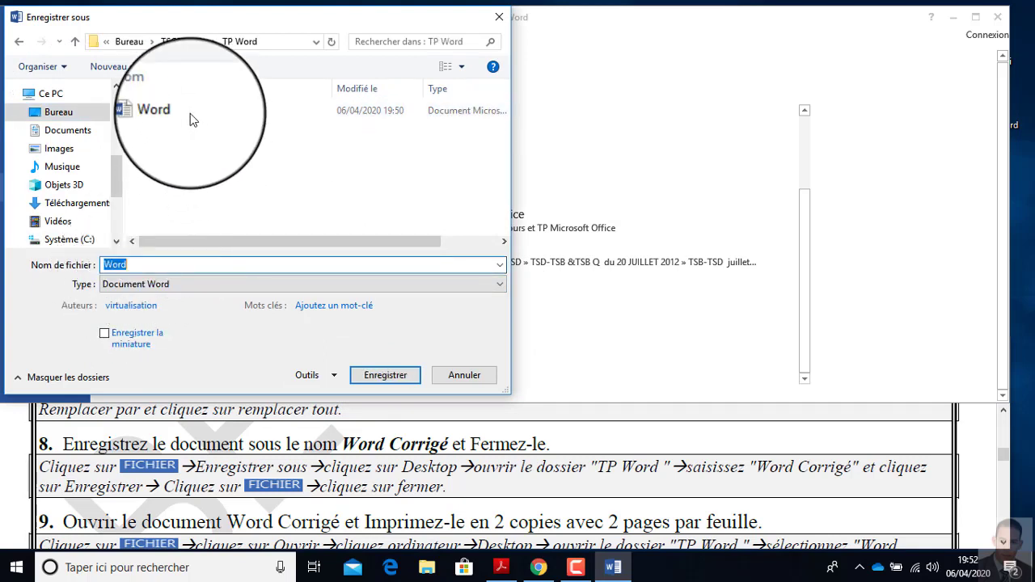
click(163, 267)
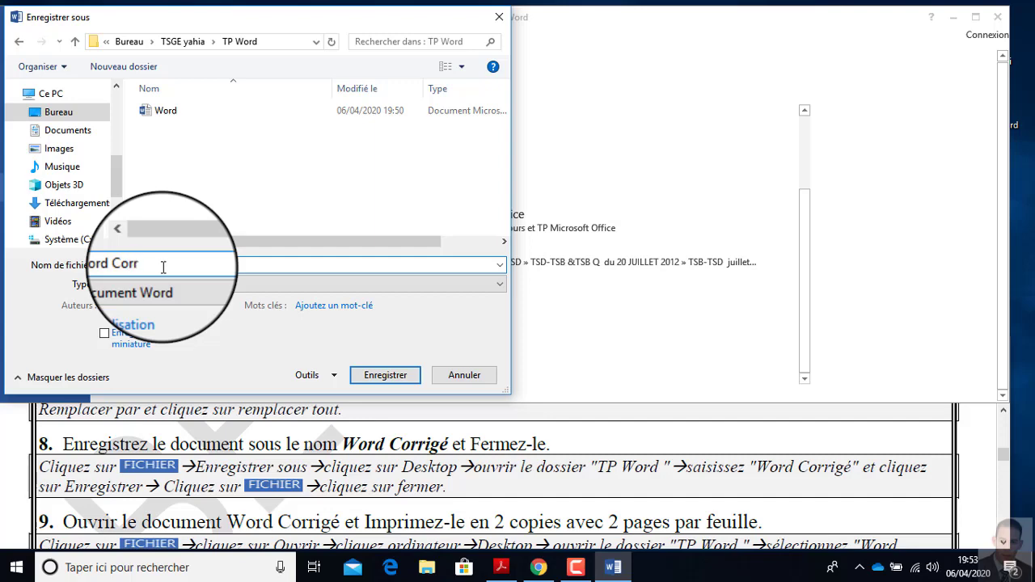
click(368, 380)
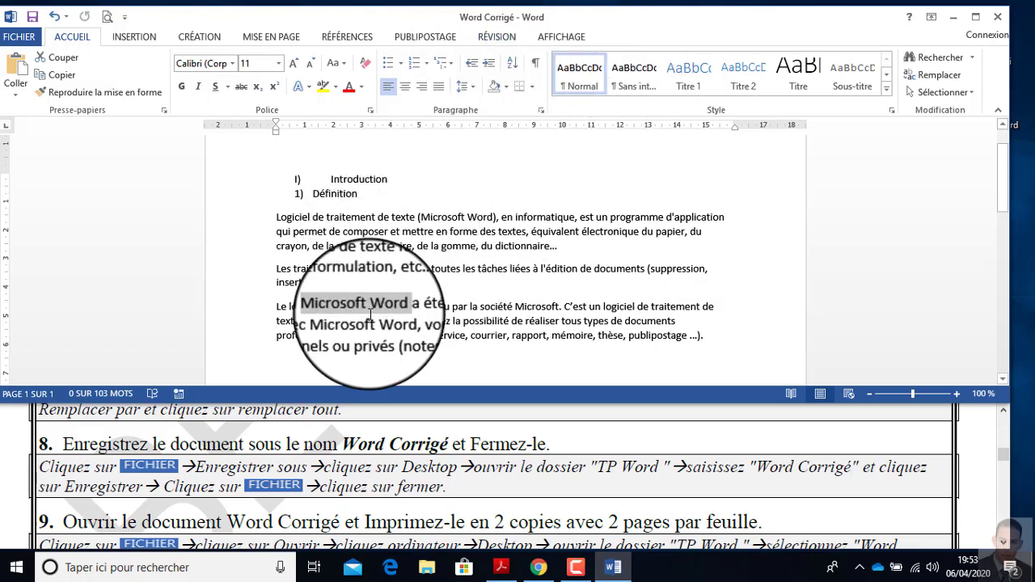
Open the original Word document from the TP Word folder, examine its wording of "Word", and close the document and the folder window.
click(956, 18)
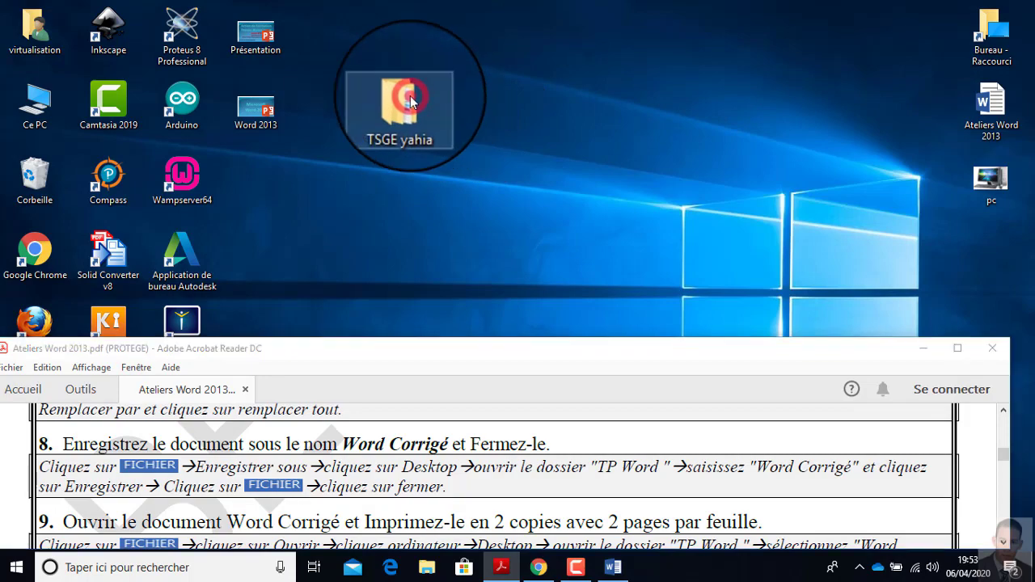
double_click(410, 101)
double_click(173, 123)
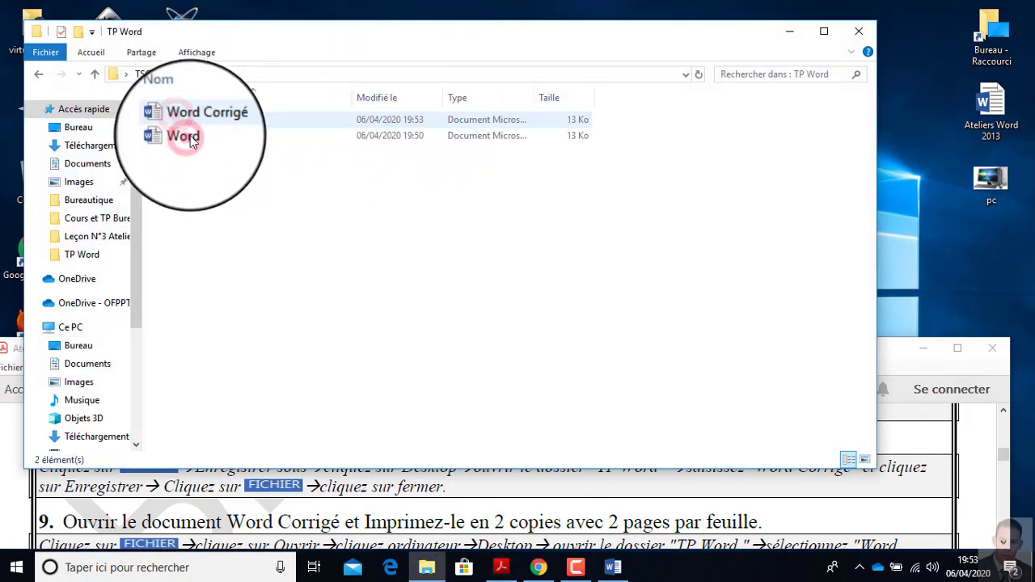
double_click(185, 136)
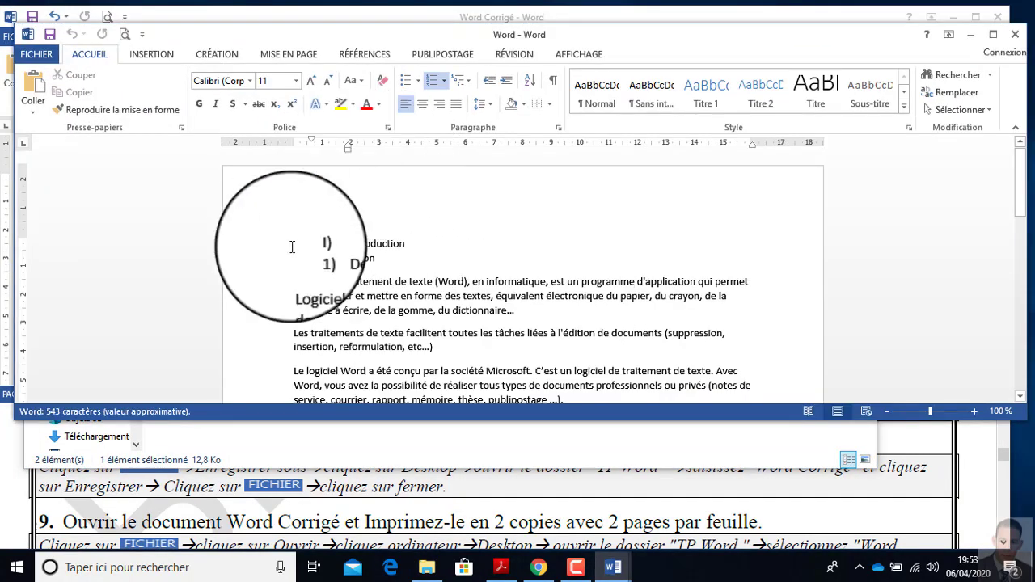
click(441, 277)
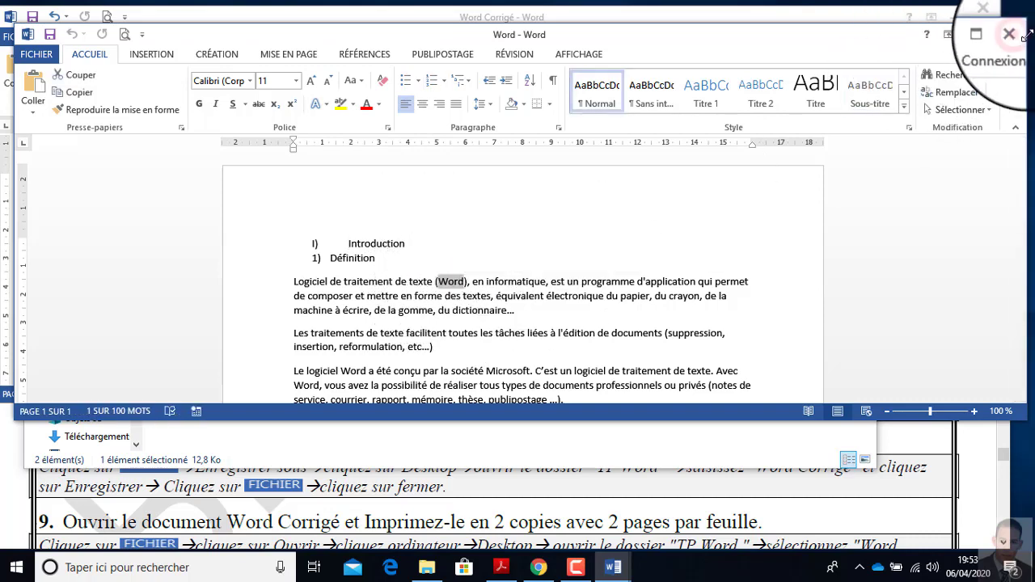
click(1016, 36)
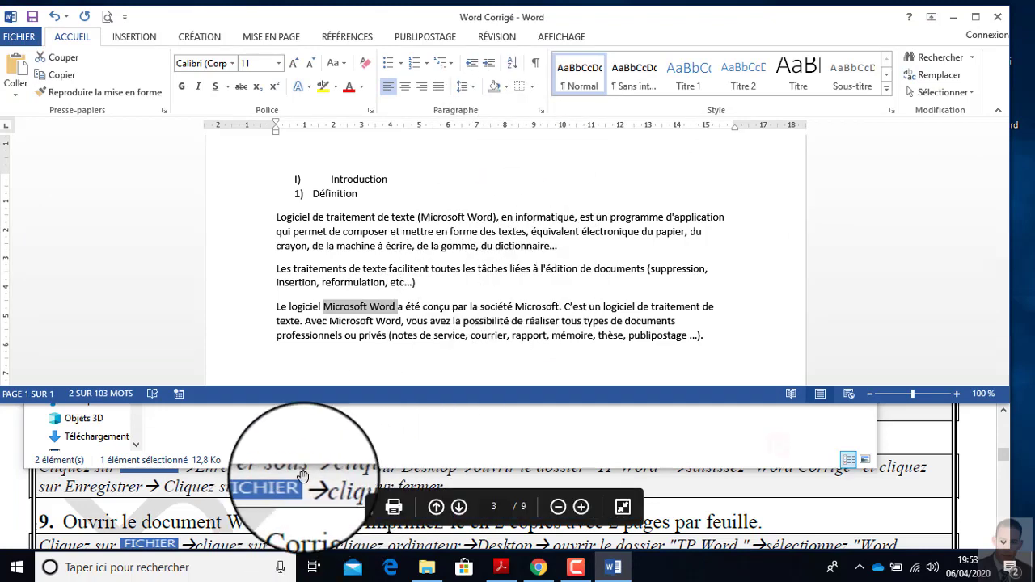
click(778, 439)
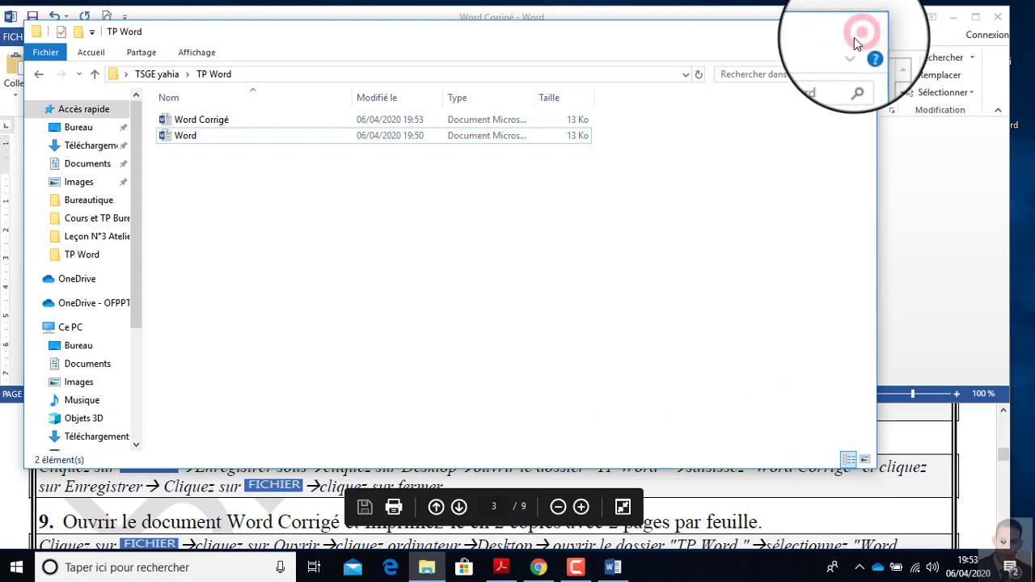
click(859, 34)
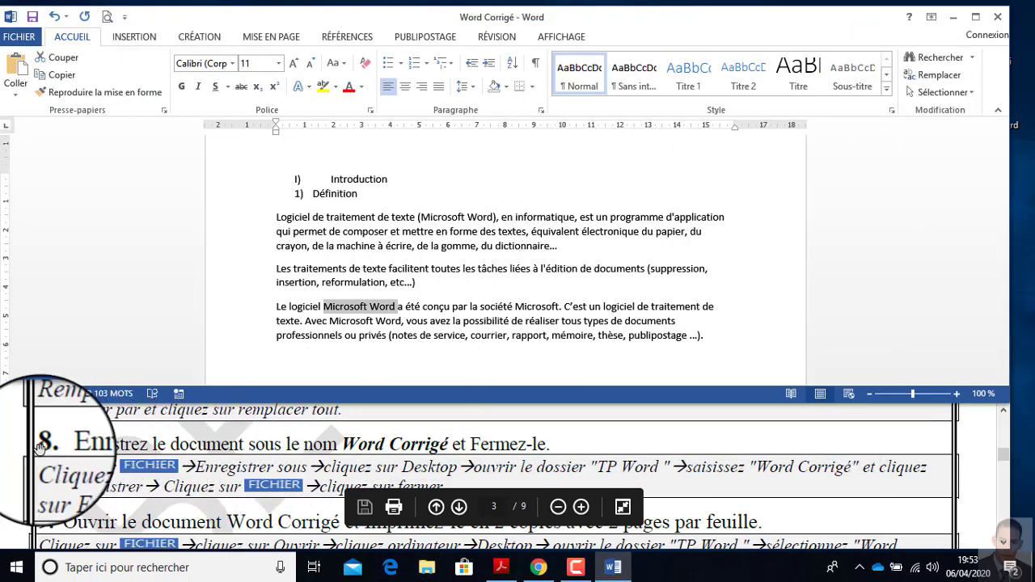
Check exercise 8 in the workshop PDF and close the Word Corrigé document.
scroll(44, 453, down, 2)
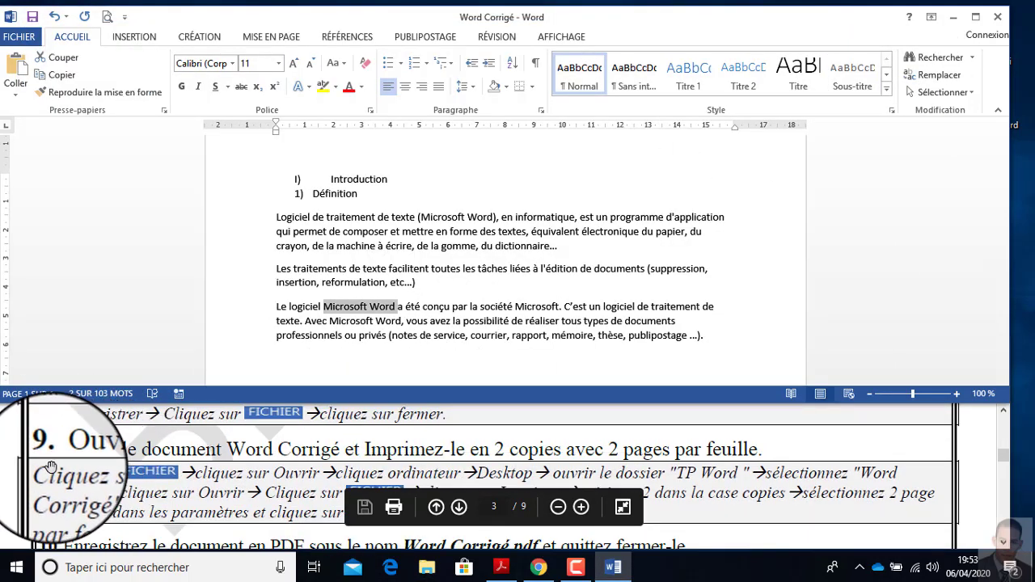
scroll(65, 465, up, 2)
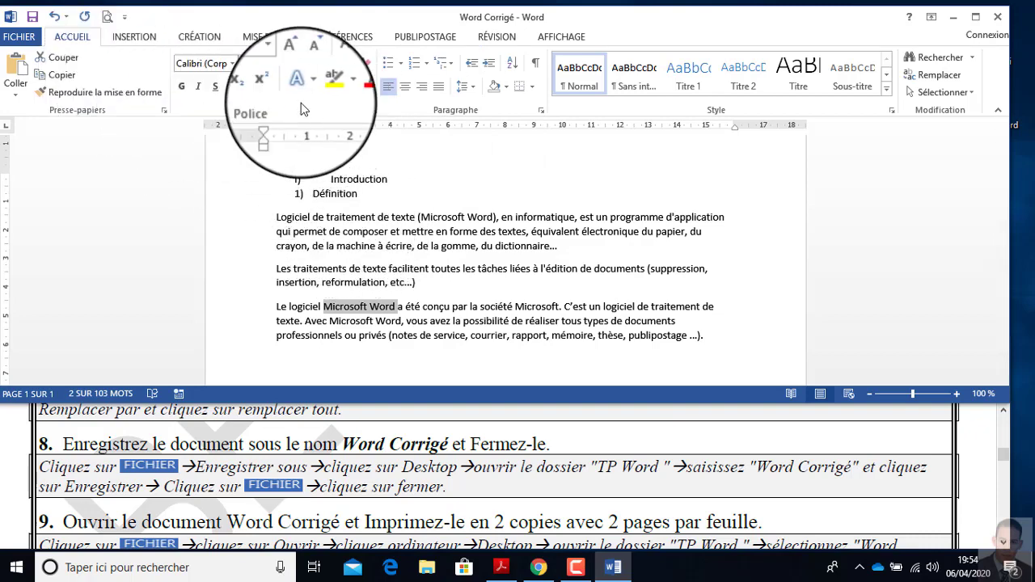
click(23, 36)
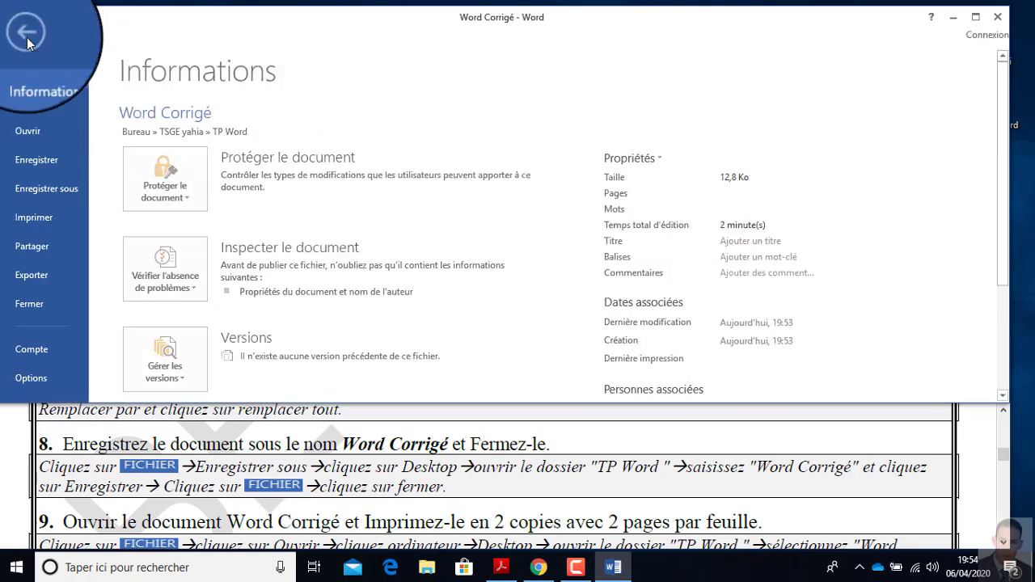
click(35, 309)
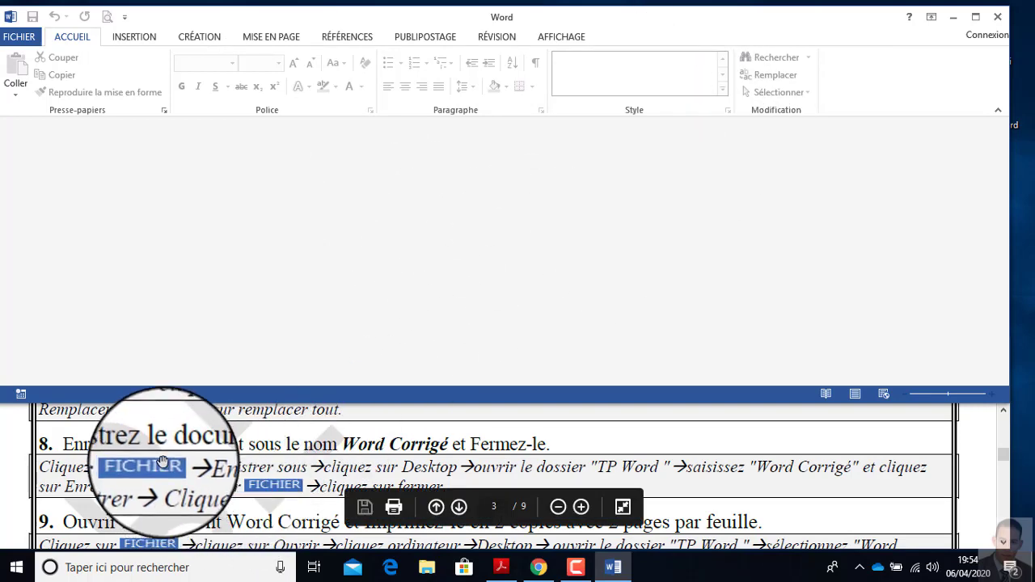
Read exercise 9 and open the Word Corrigé document from the desktop course folder's TP Word subfolder.
scroll(49, 482, down, 1)
scroll(57, 477, down, 1)
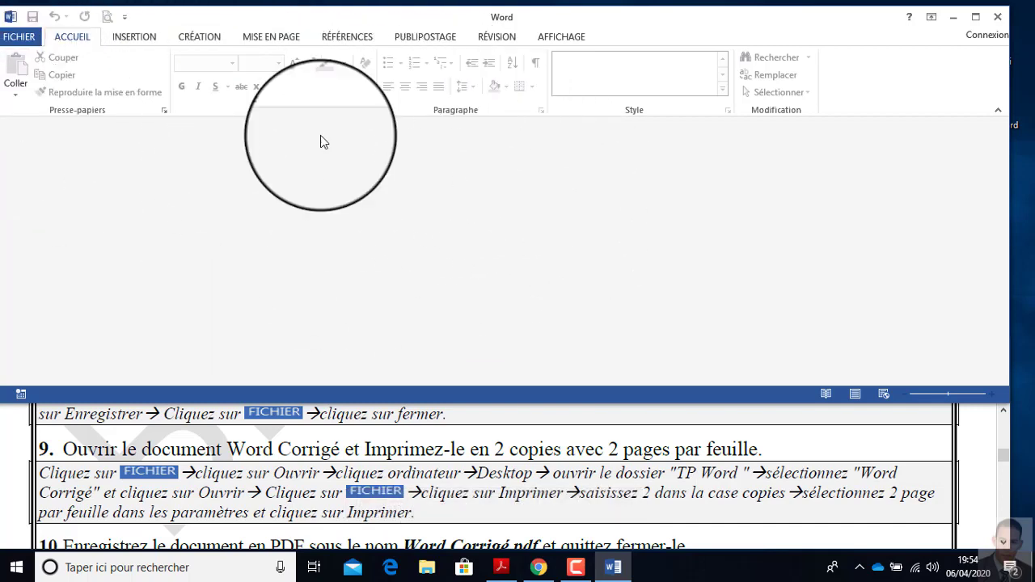
click(34, 36)
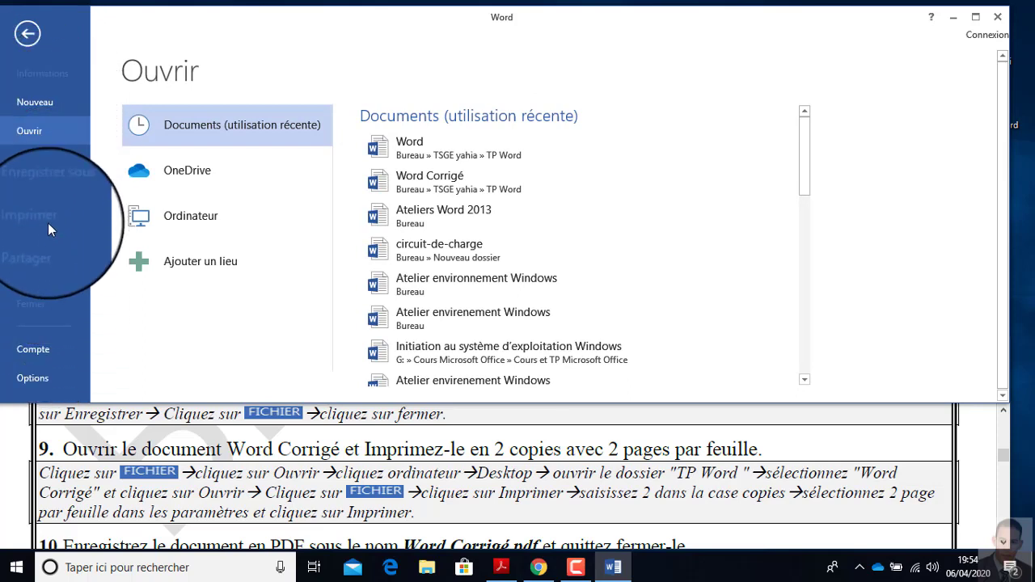
click(38, 133)
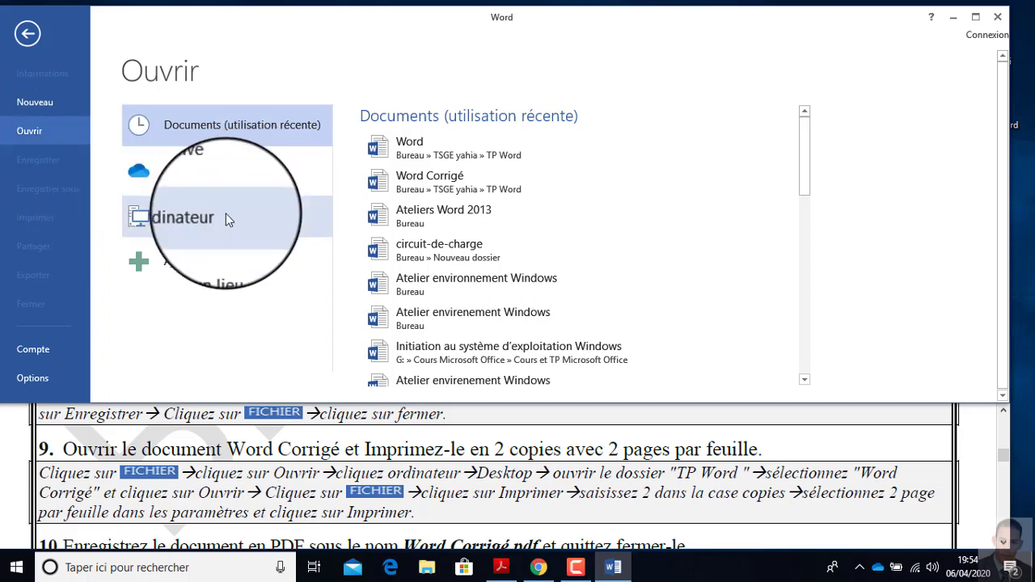
drag(804, 151, 806, 340)
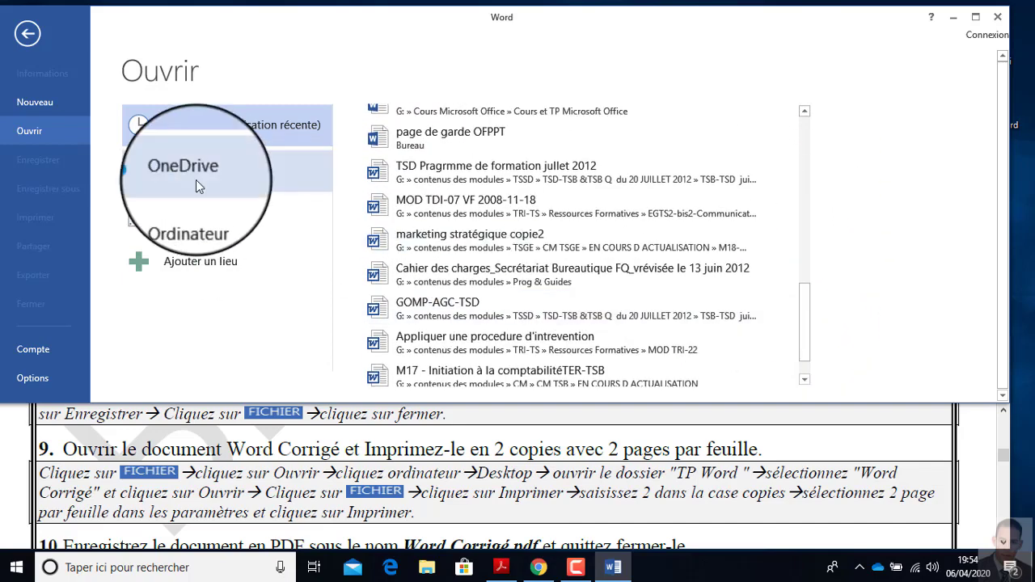
click(203, 223)
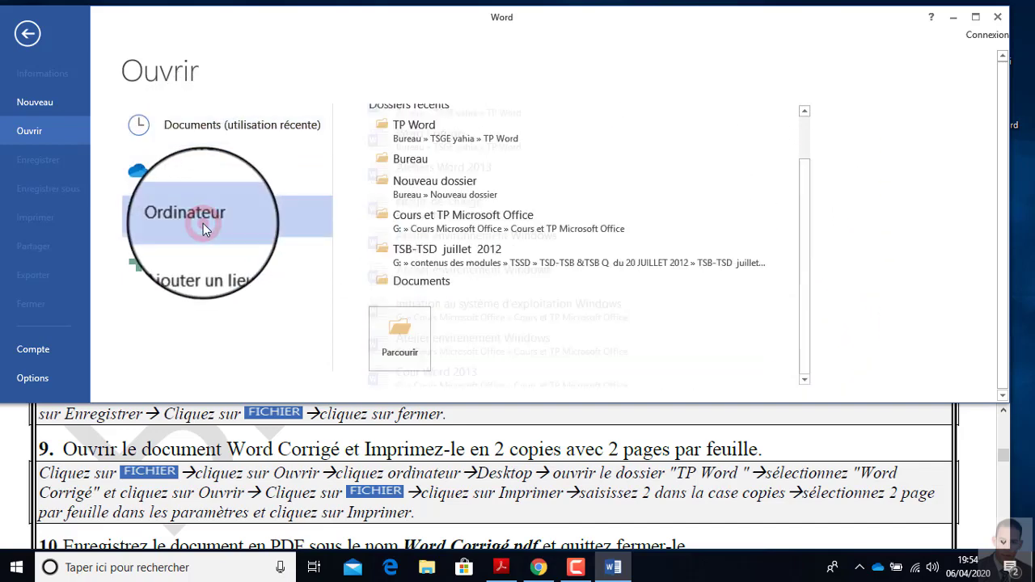
click(392, 338)
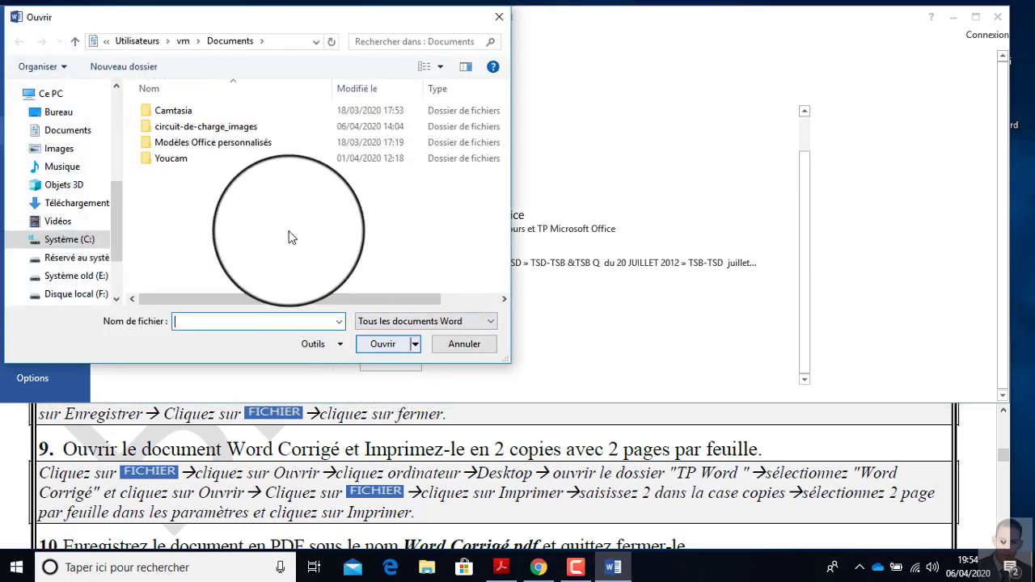
click(65, 109)
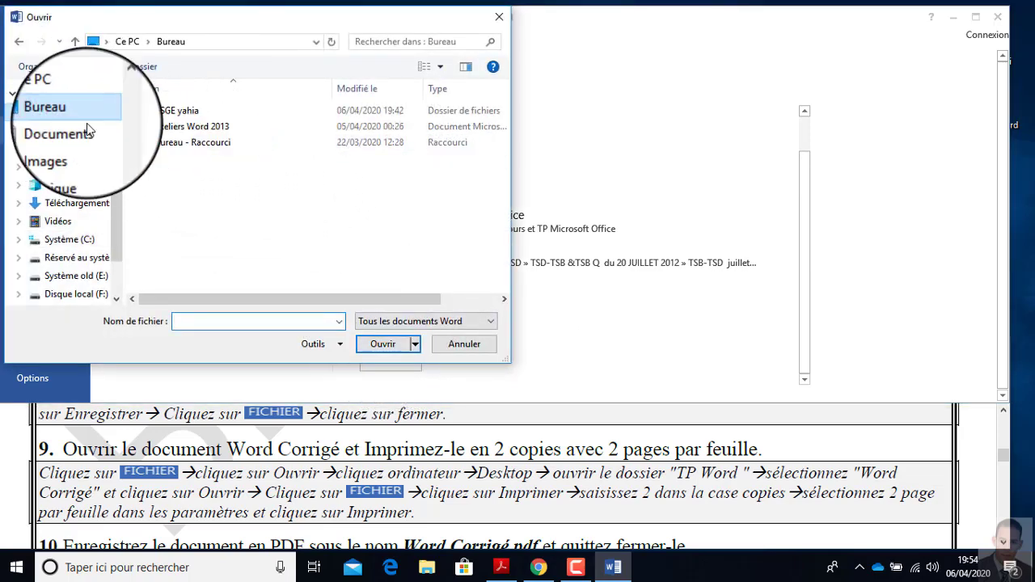
double_click(181, 118)
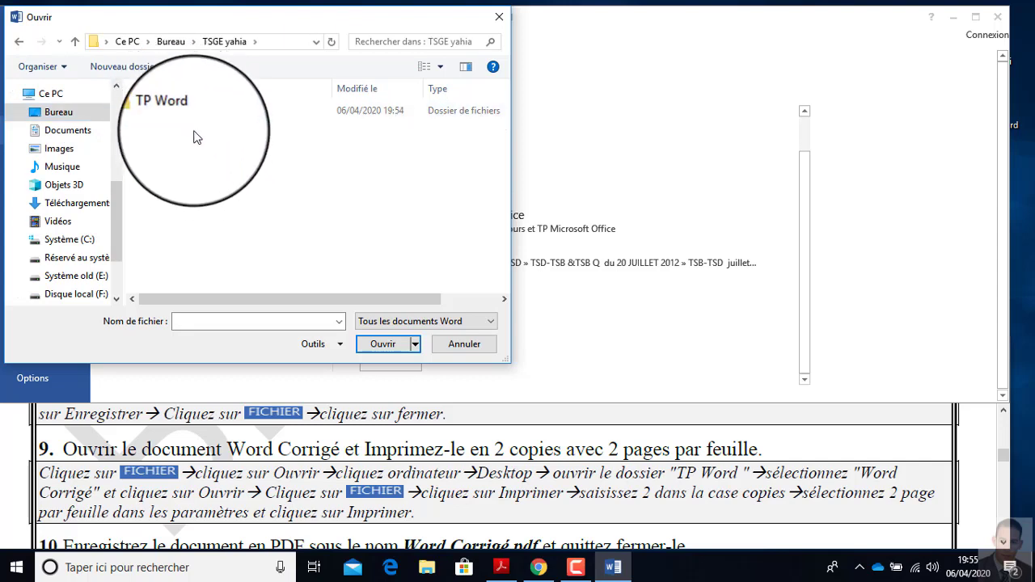
double_click(186, 117)
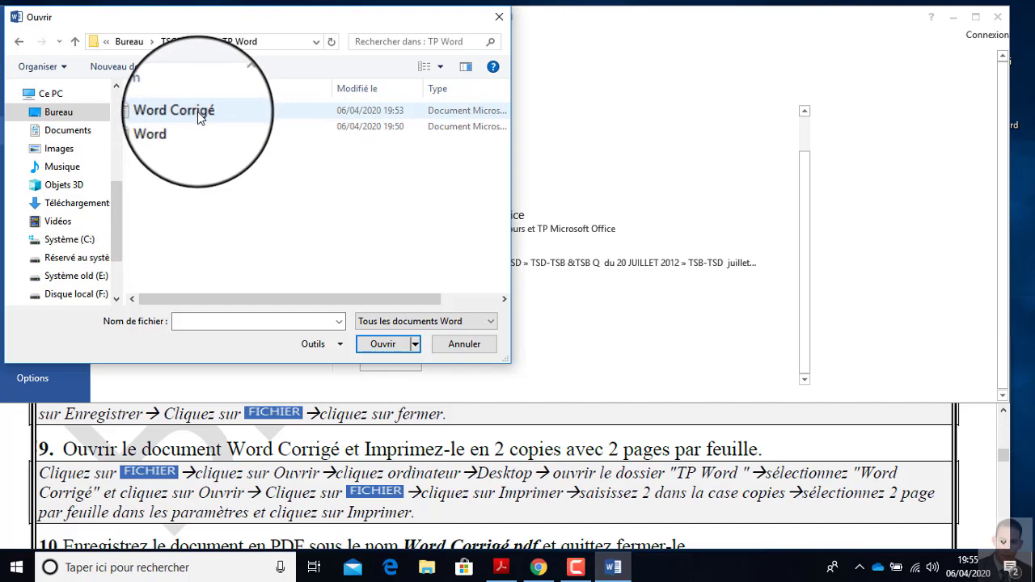
click(199, 111)
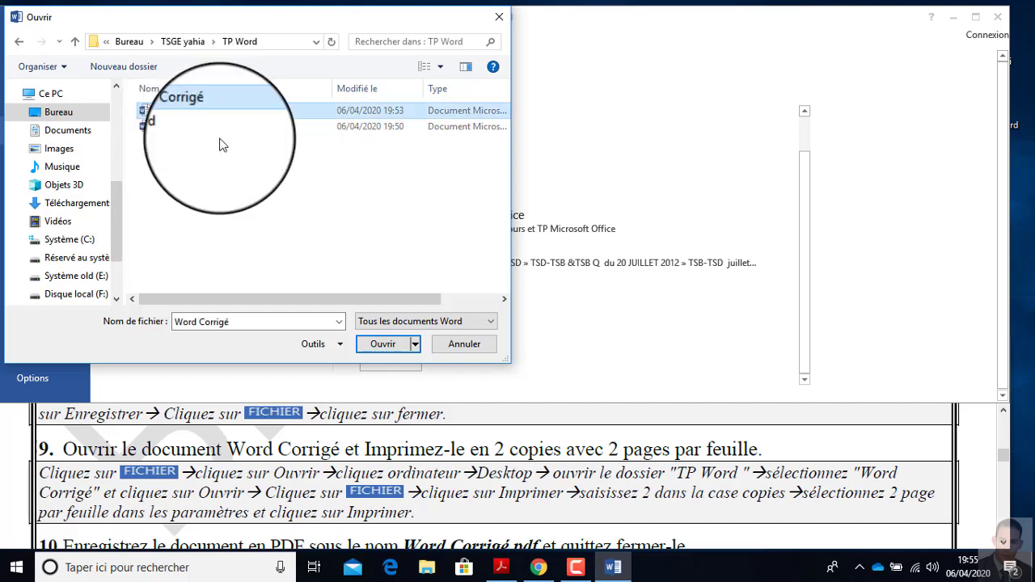
click(374, 345)
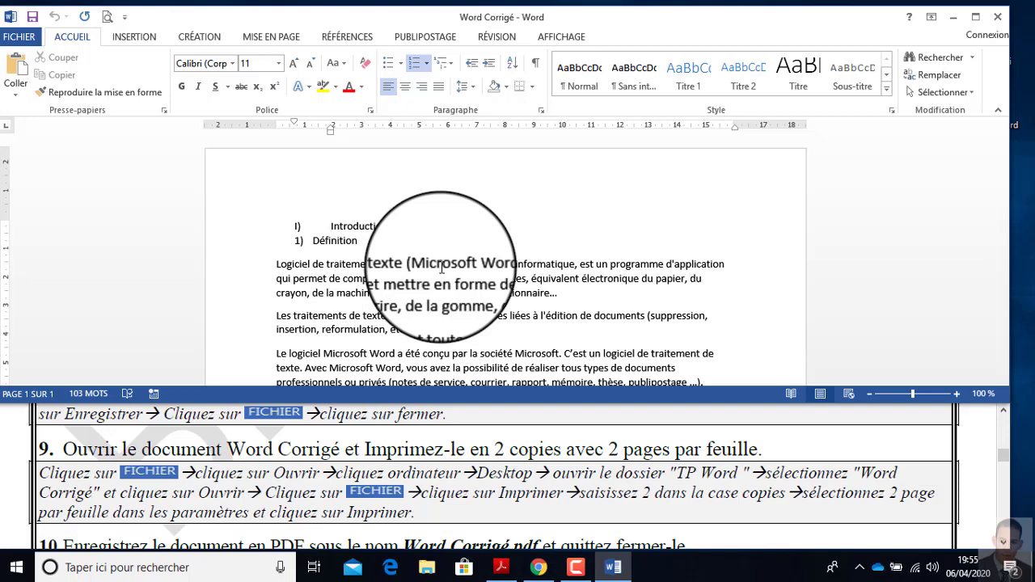
Set the document's print options to 2 copies with 2 pages per sheet, consult exercise 10 and return to the document.
click(22, 38)
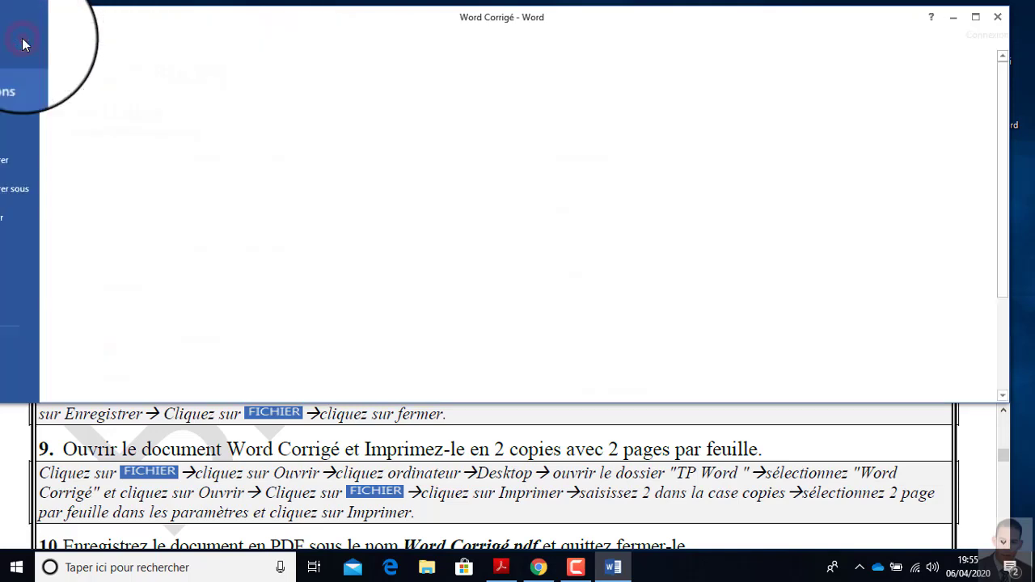
click(40, 225)
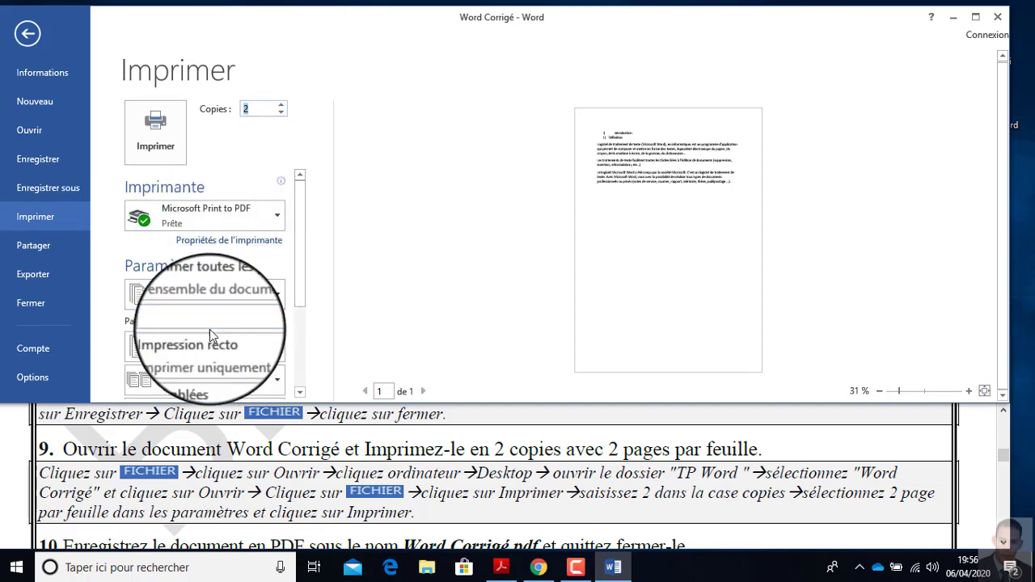
drag(300, 265, 289, 300)
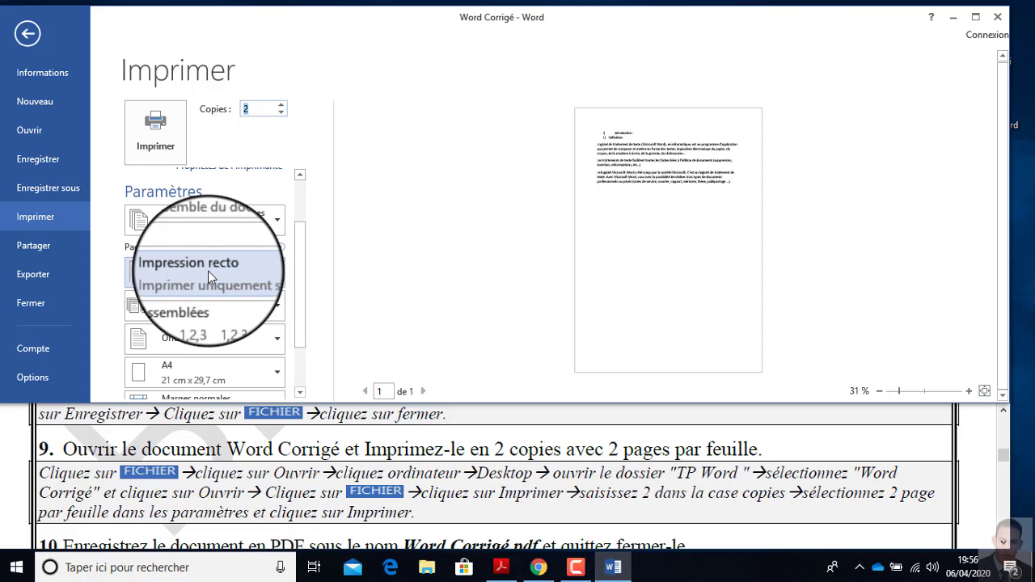
click(299, 263)
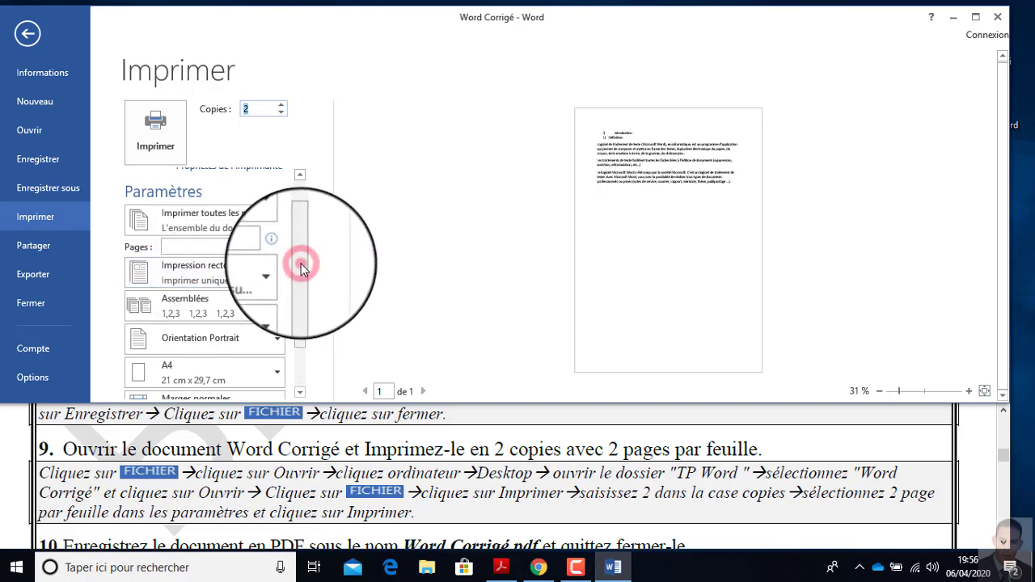
drag(300, 264, 300, 301)
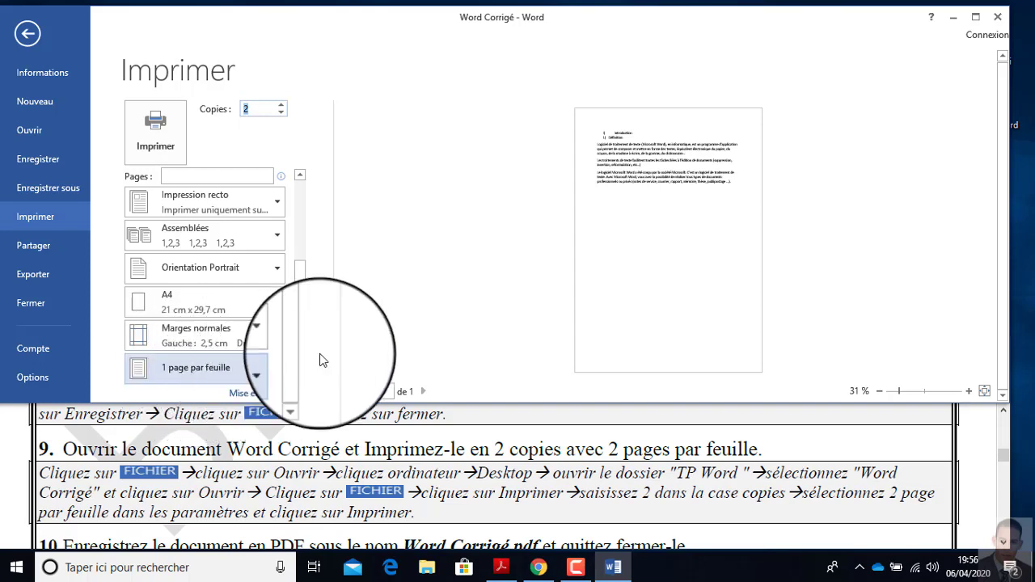
click(187, 374)
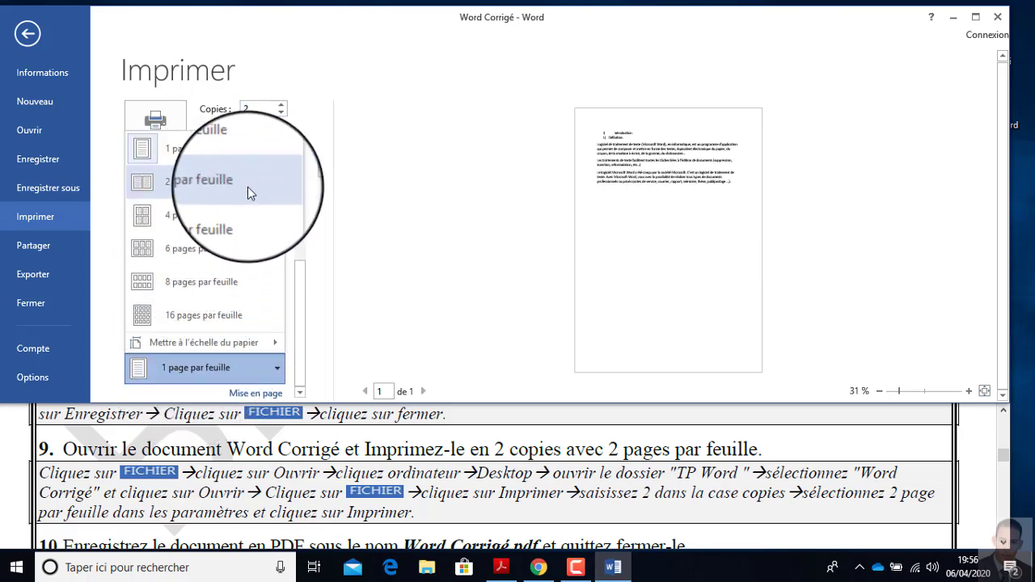
click(181, 194)
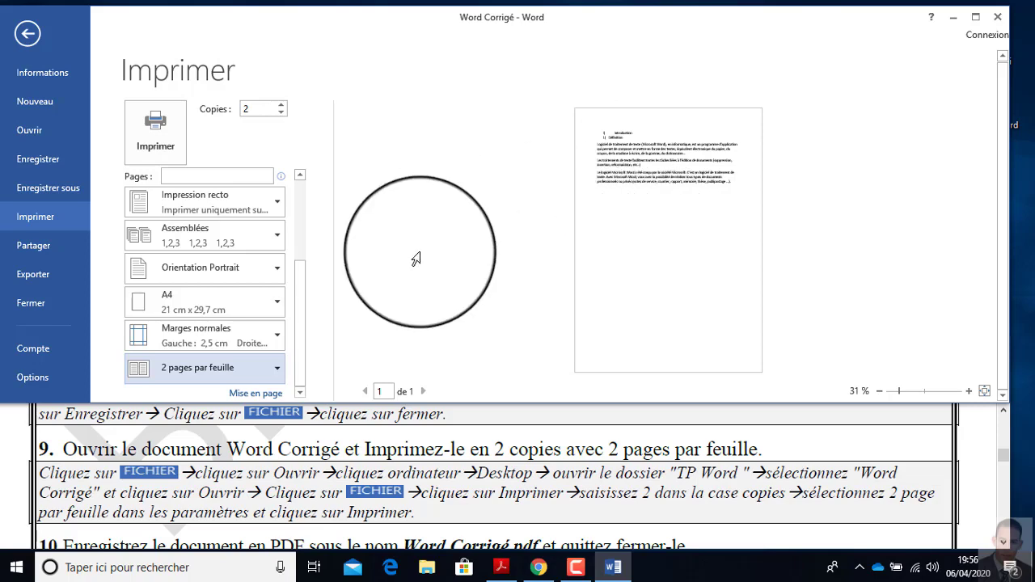
scroll(364, 436, down, 2)
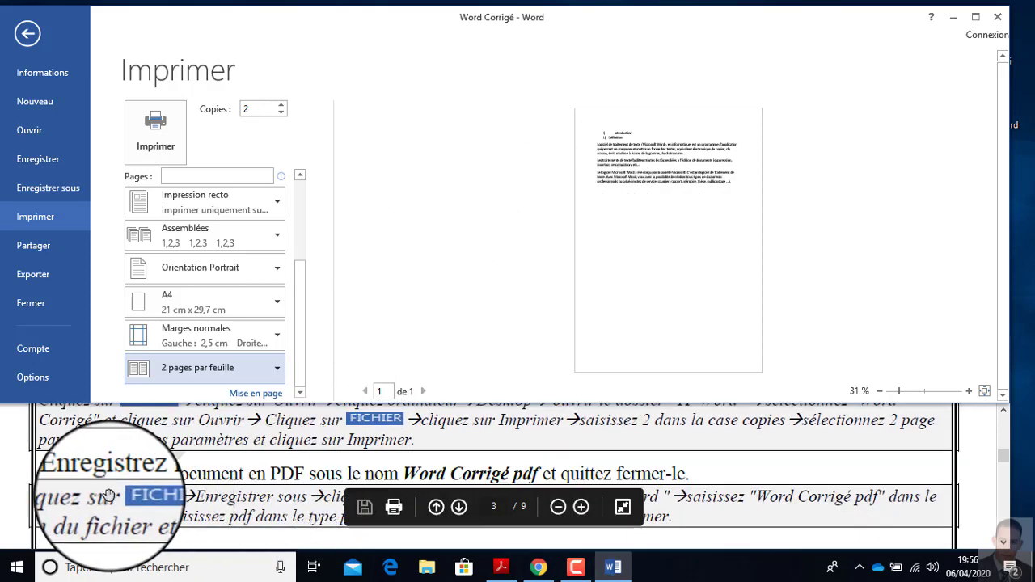
scroll(105, 495, down, 1)
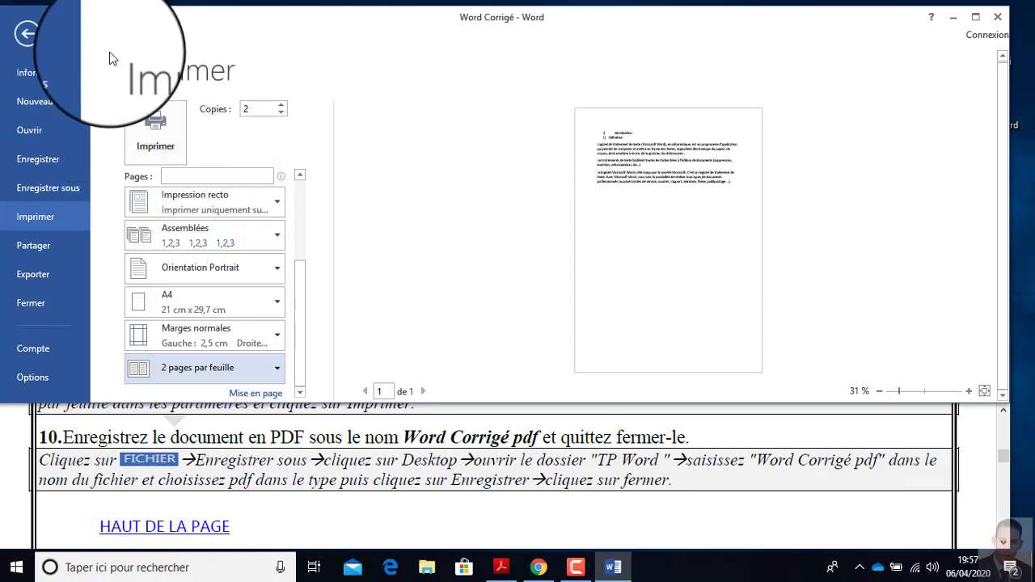
click(27, 34)
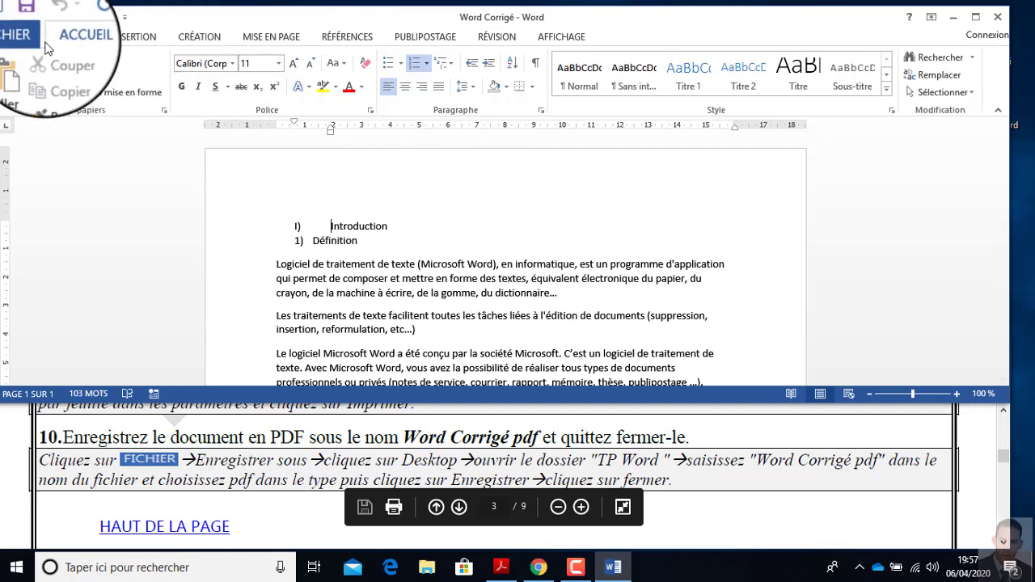
click(20, 37)
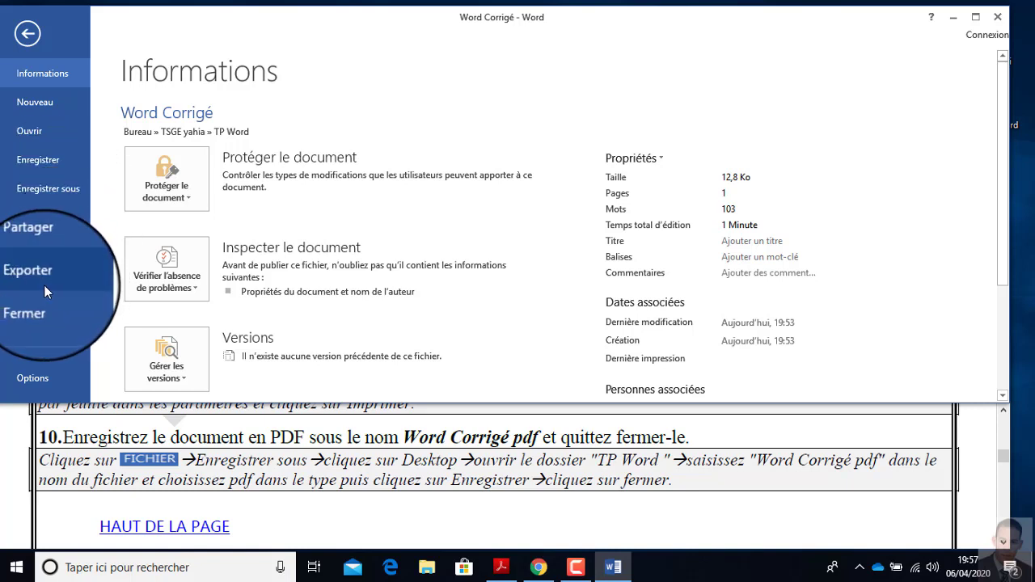
click(62, 188)
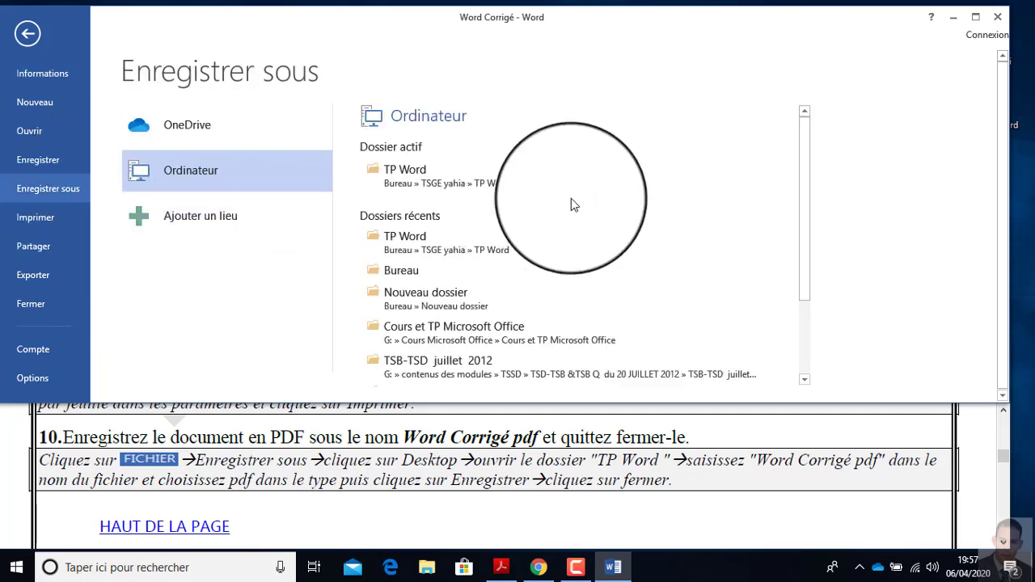
click(193, 172)
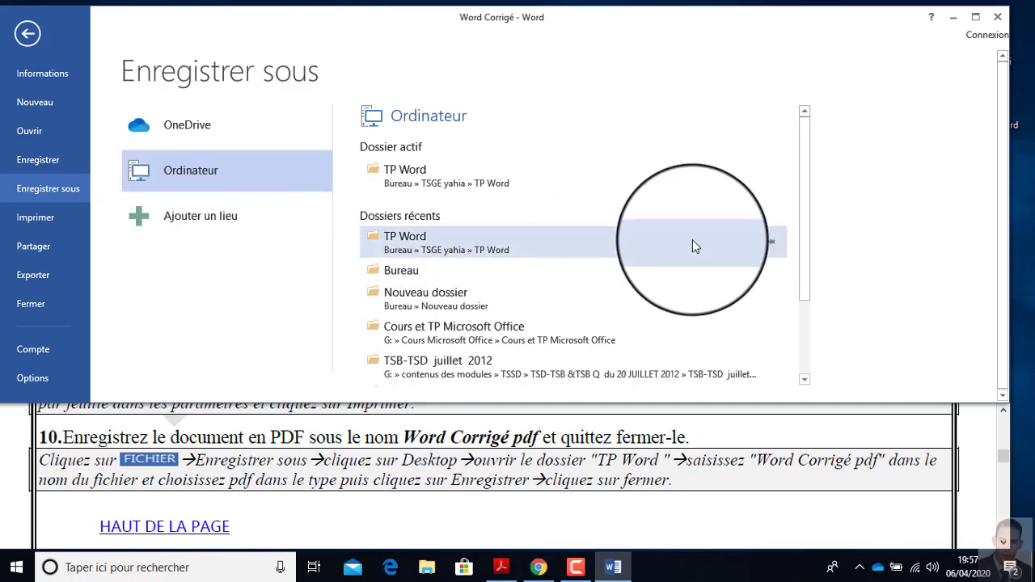
drag(804, 154, 822, 275)
click(405, 329)
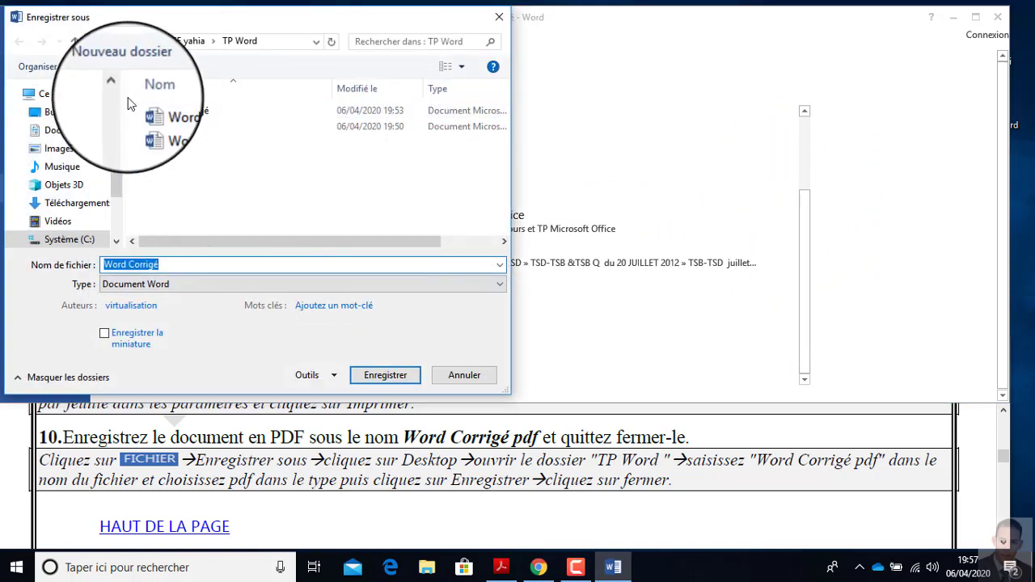
click(49, 112)
click(181, 120)
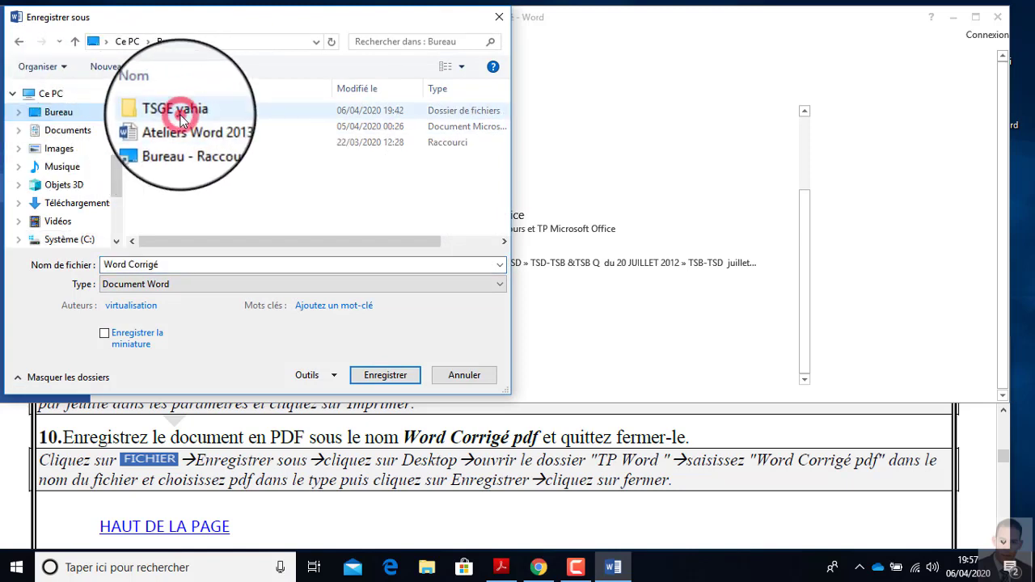
double_click(181, 120)
double_click(172, 112)
click(190, 265)
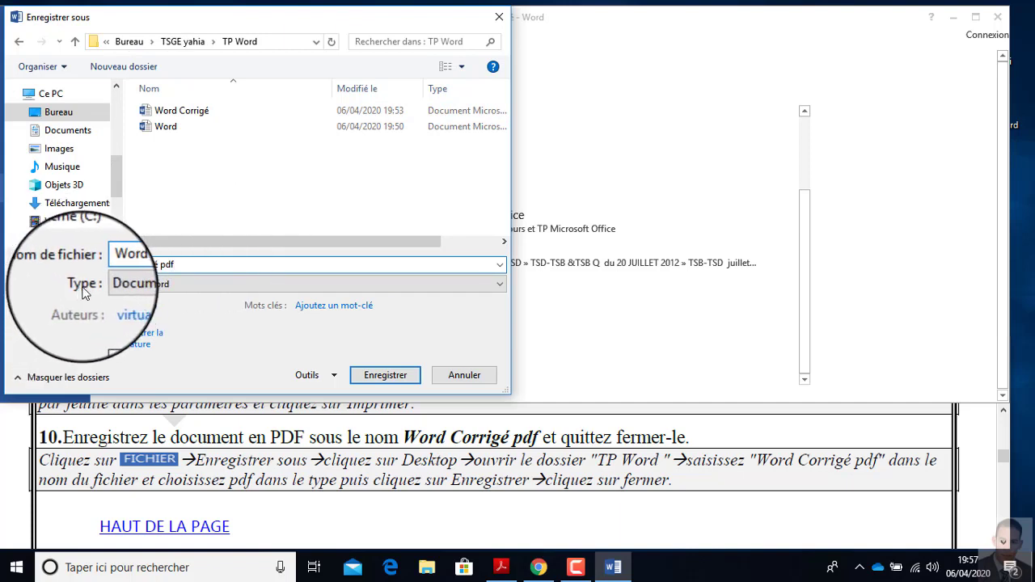
click(143, 283)
click(105, 363)
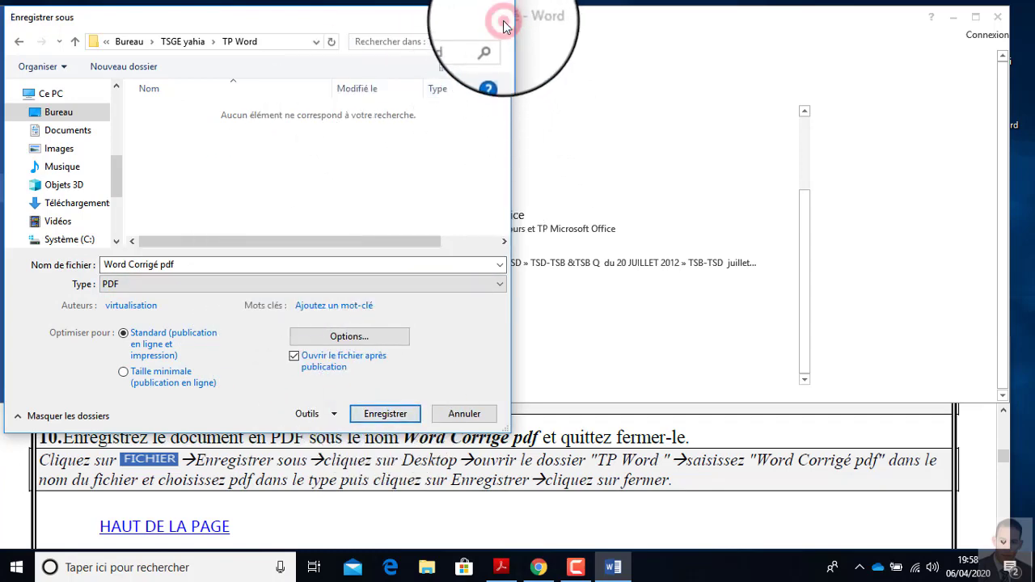
click(503, 24)
click(20, 41)
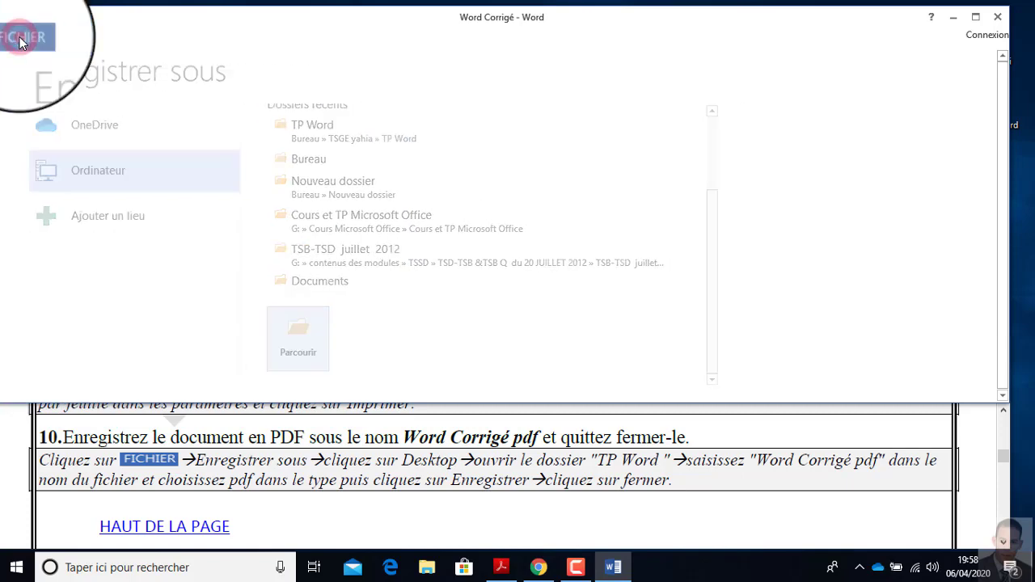
Examine the document's export options, including the alternative file types and PDF/XPS creation.
click(23, 38)
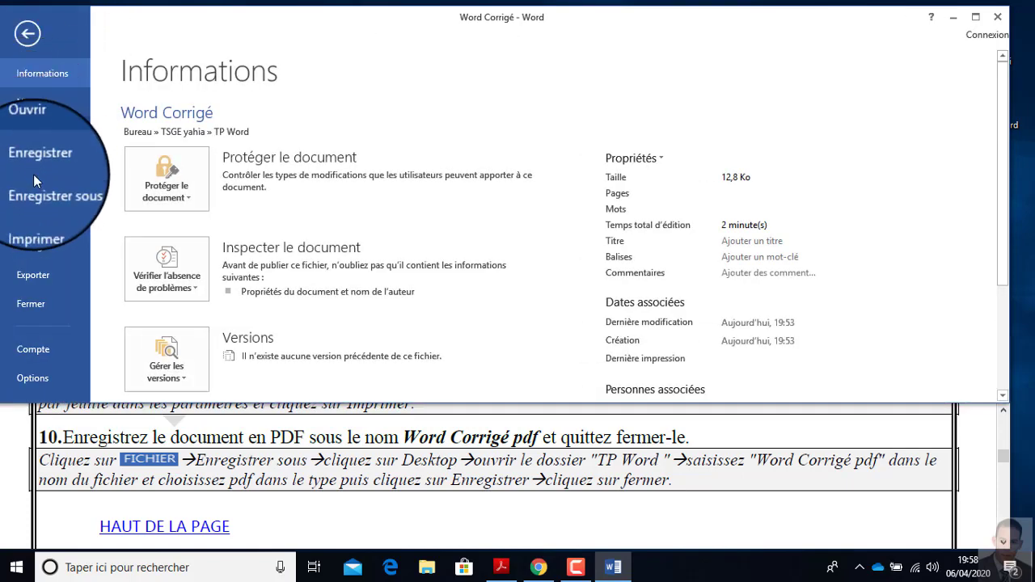
click(45, 275)
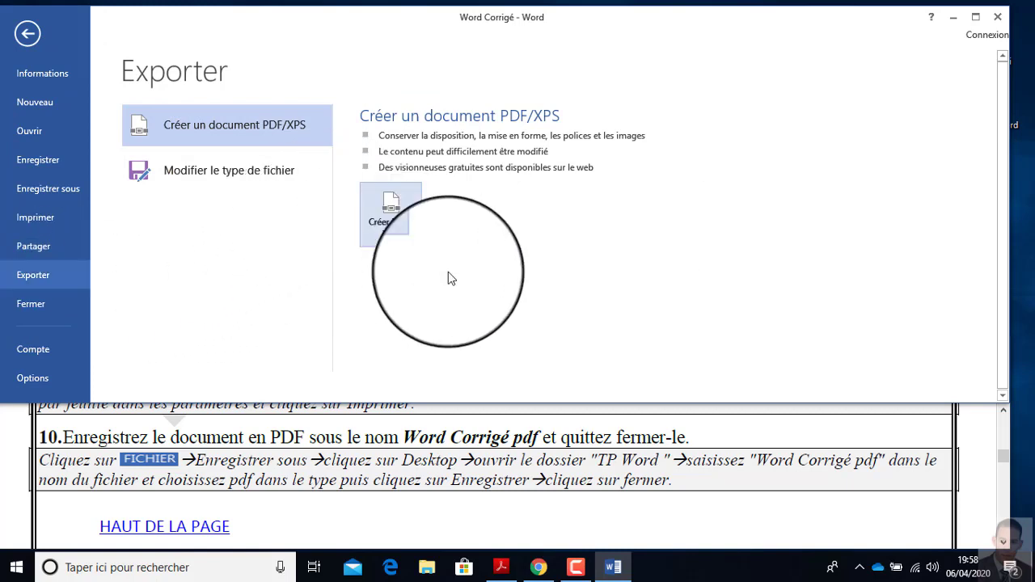
click(246, 177)
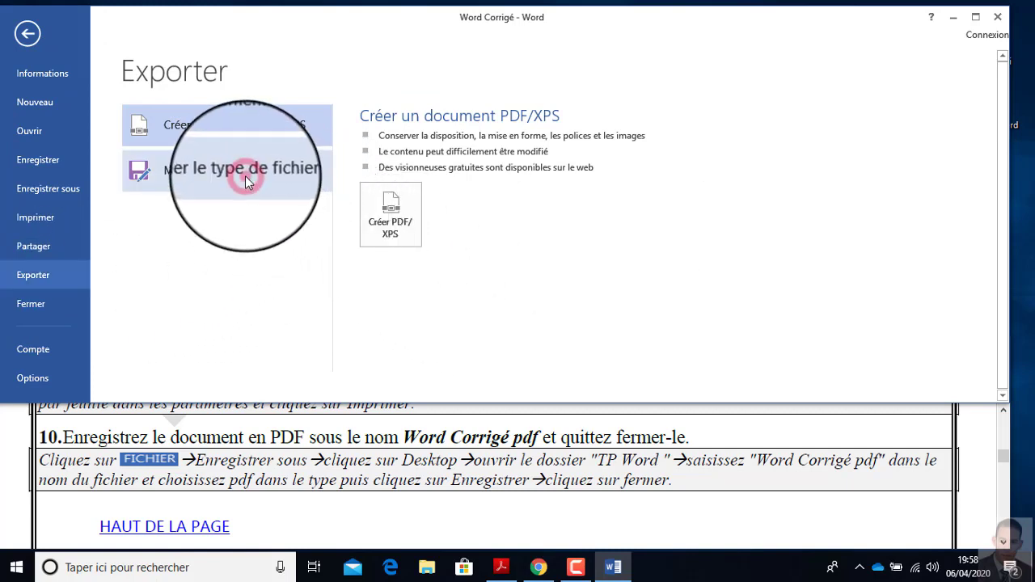
click(794, 207)
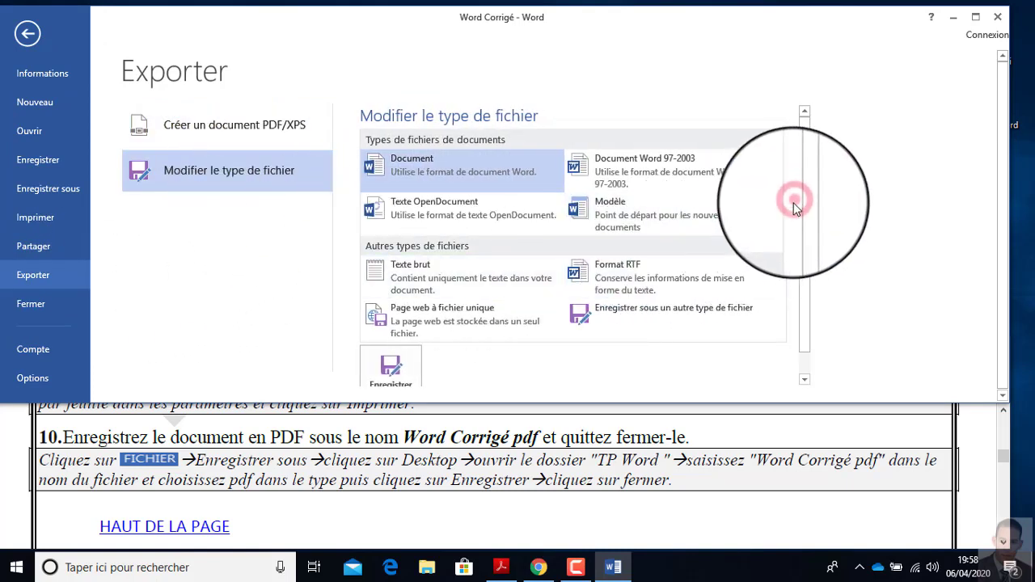
mouse_move(794, 207)
mouse_down()
mouse_move(804, 328)
mouse_move(806, 219)
mouse_up()
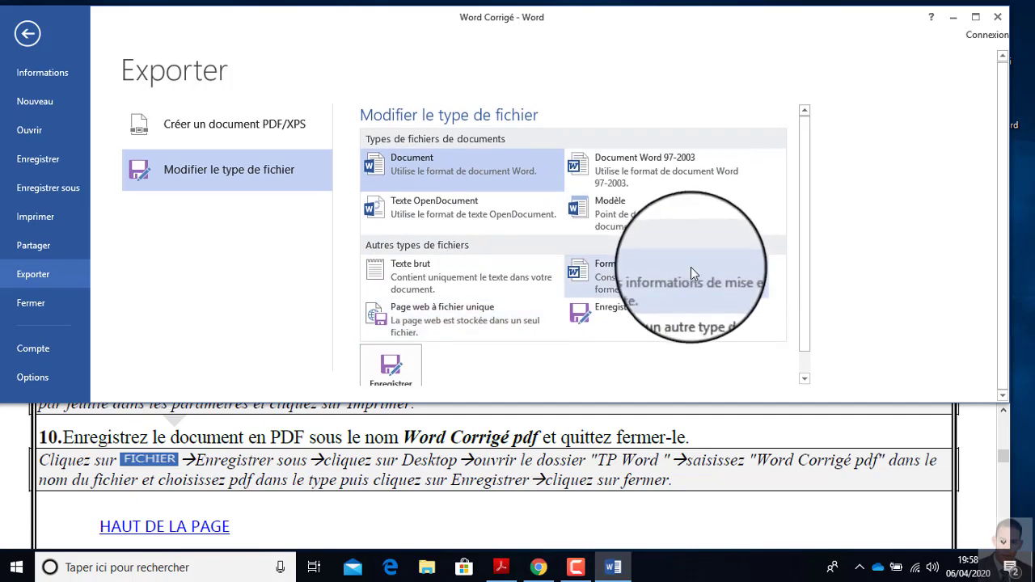
click(255, 126)
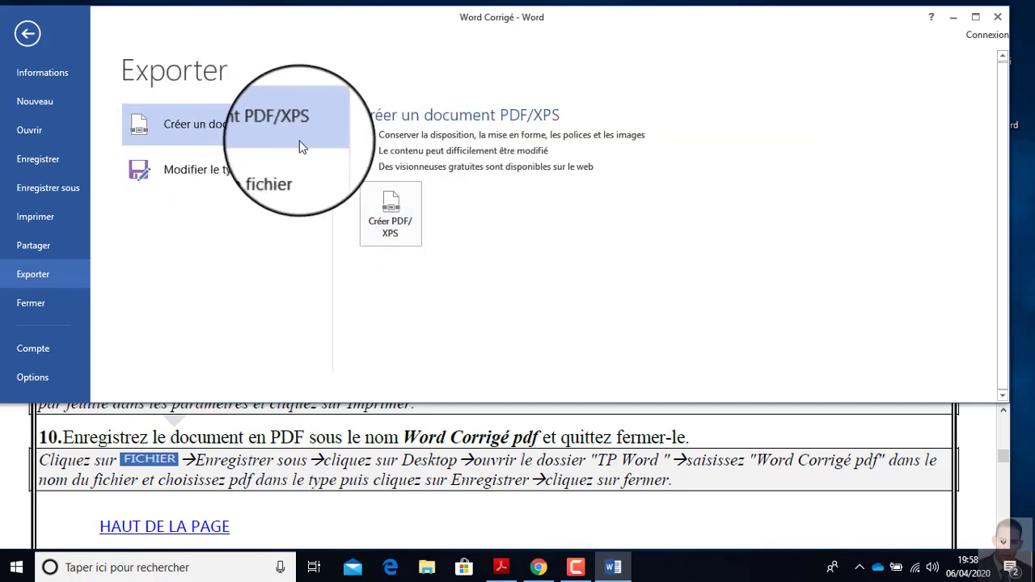
click(385, 222)
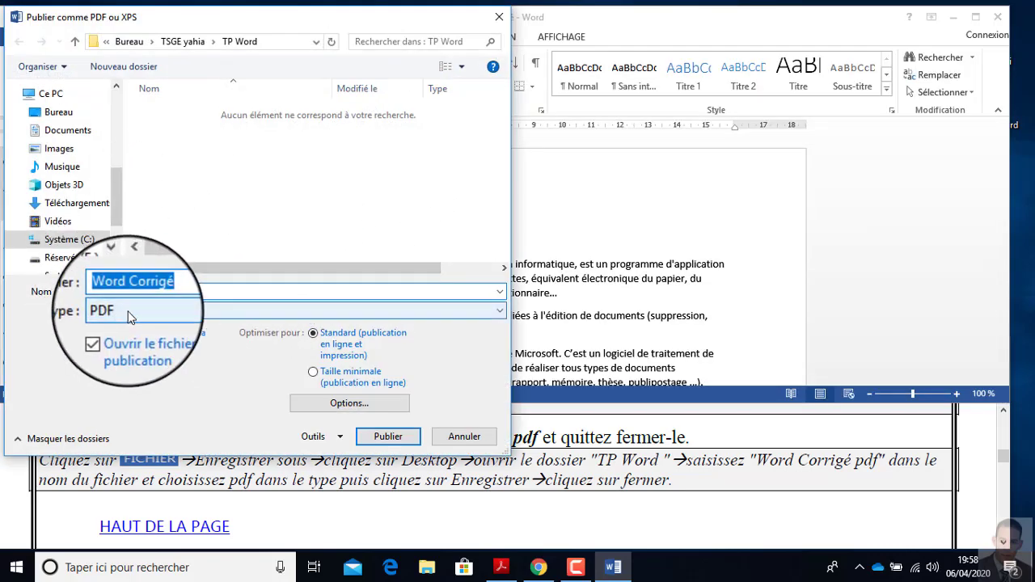
click(59, 112)
click(191, 116)
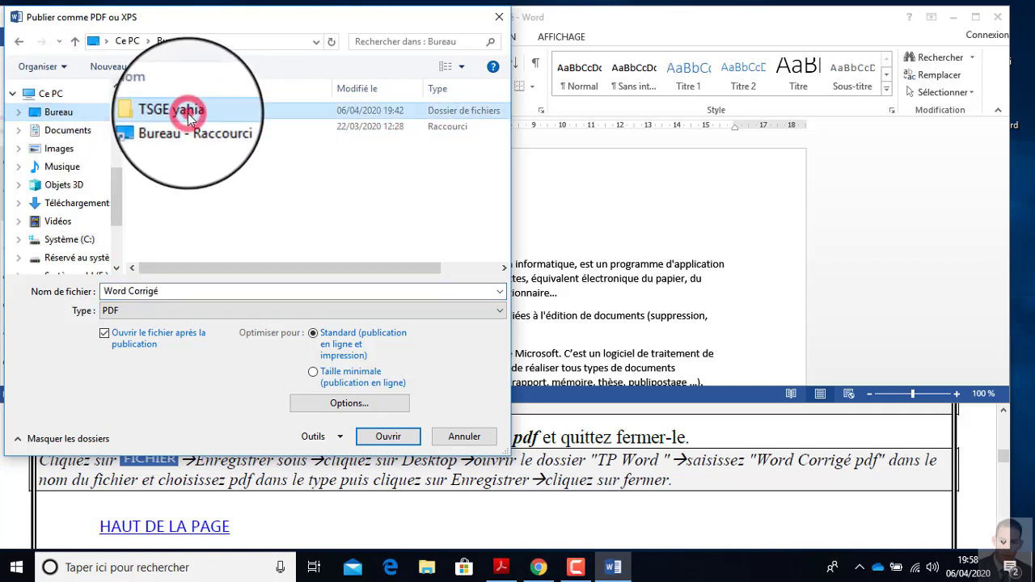
double_click(191, 118)
double_click(189, 117)
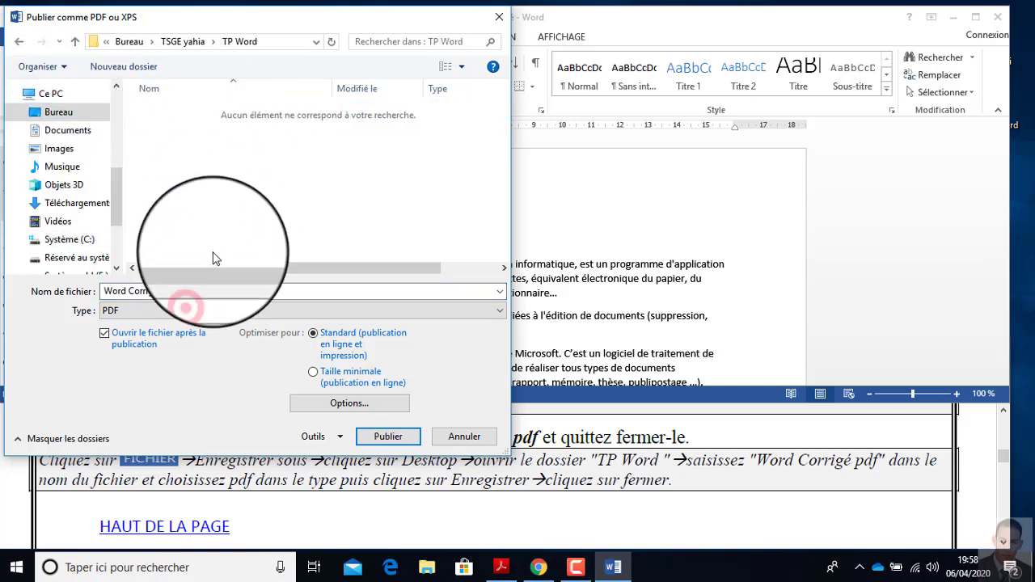
click(212, 289)
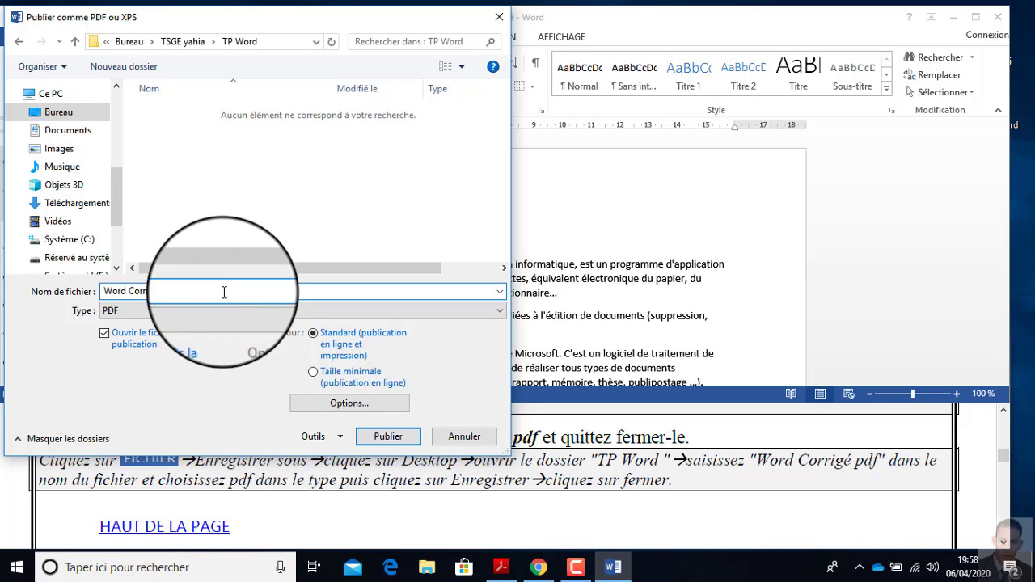
text(Word Corrigé pdf)
click(388, 437)
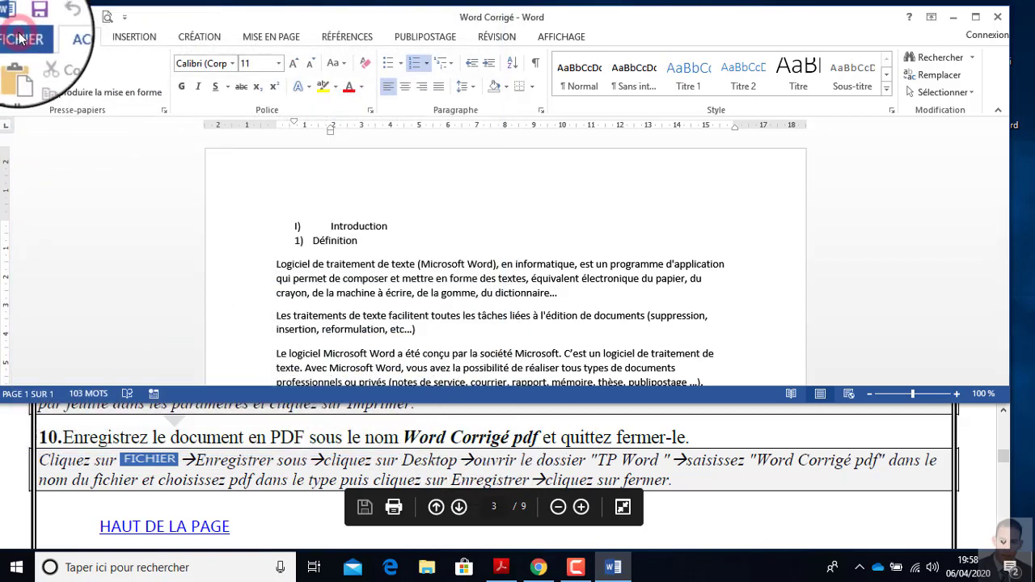
Save the document in PDF format as "Word Corrigé pdf" in the TP Word folder.
click(30, 39)
click(53, 190)
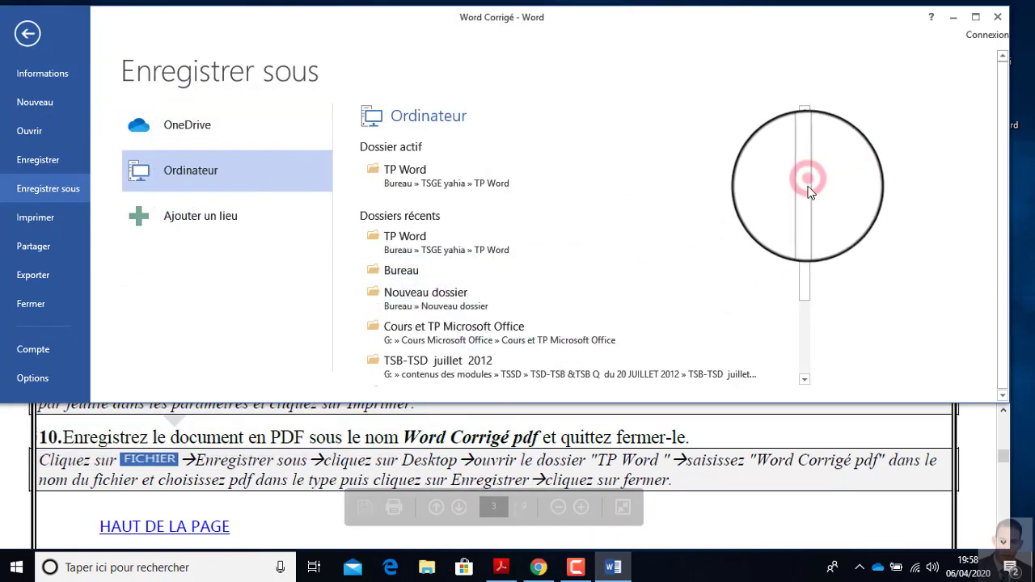
drag(803, 180, 806, 296)
click(413, 339)
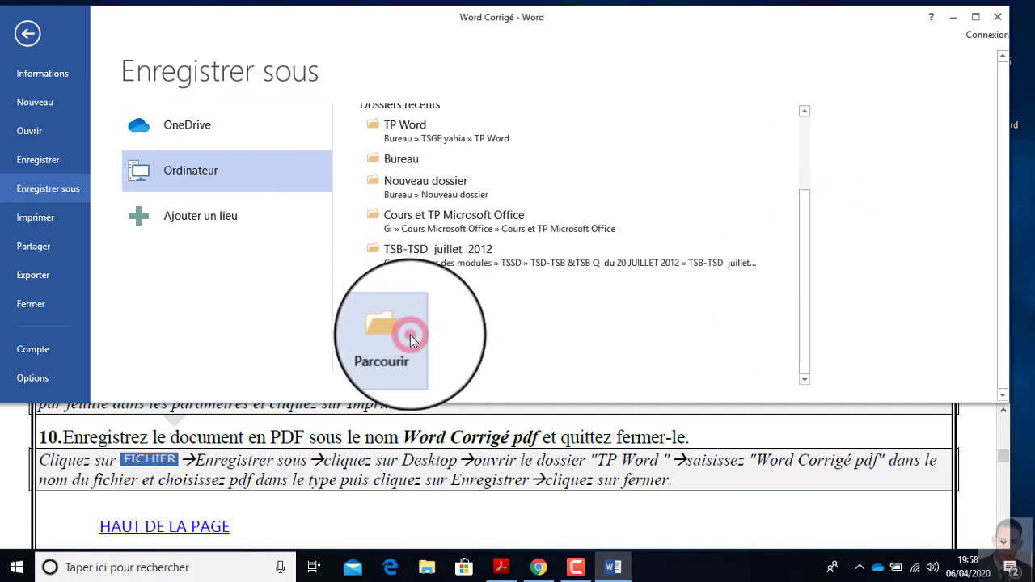
click(184, 265)
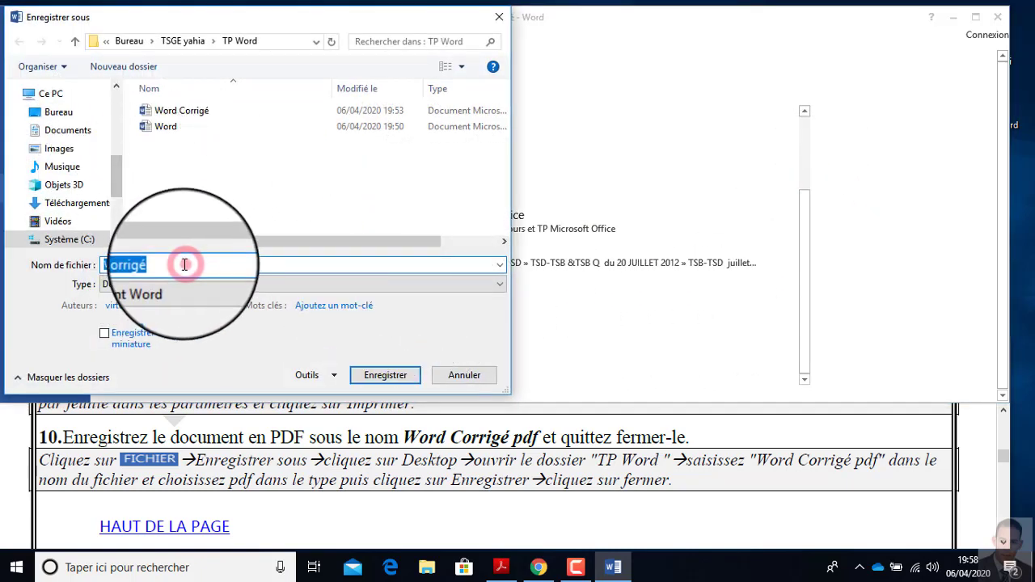
click(195, 265)
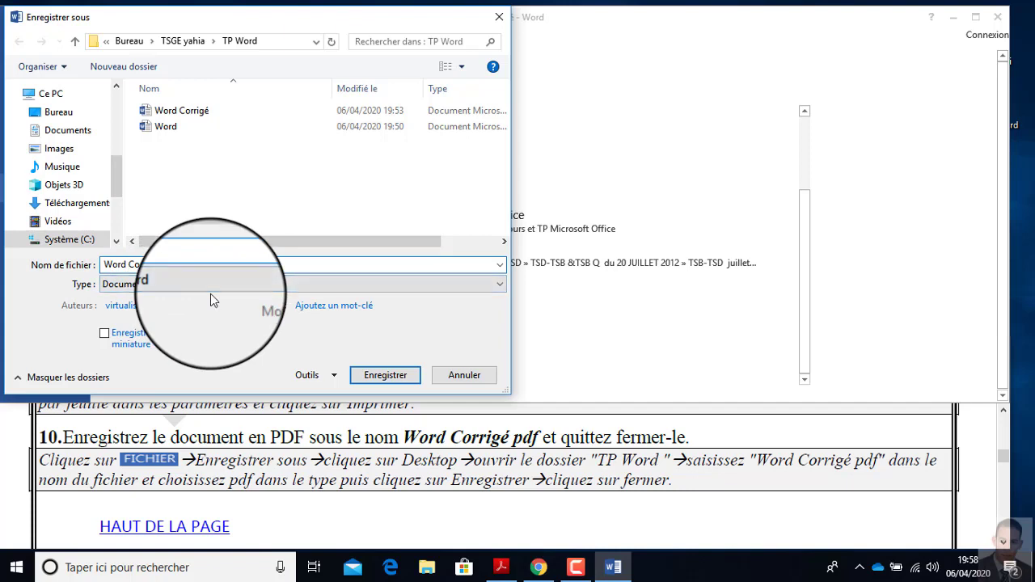
text(pdf)
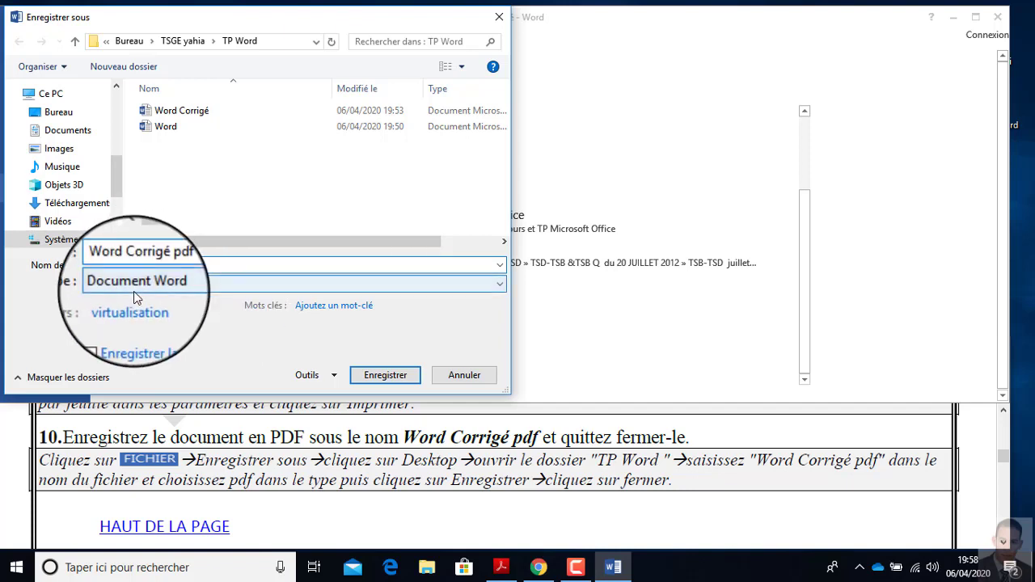
click(157, 284)
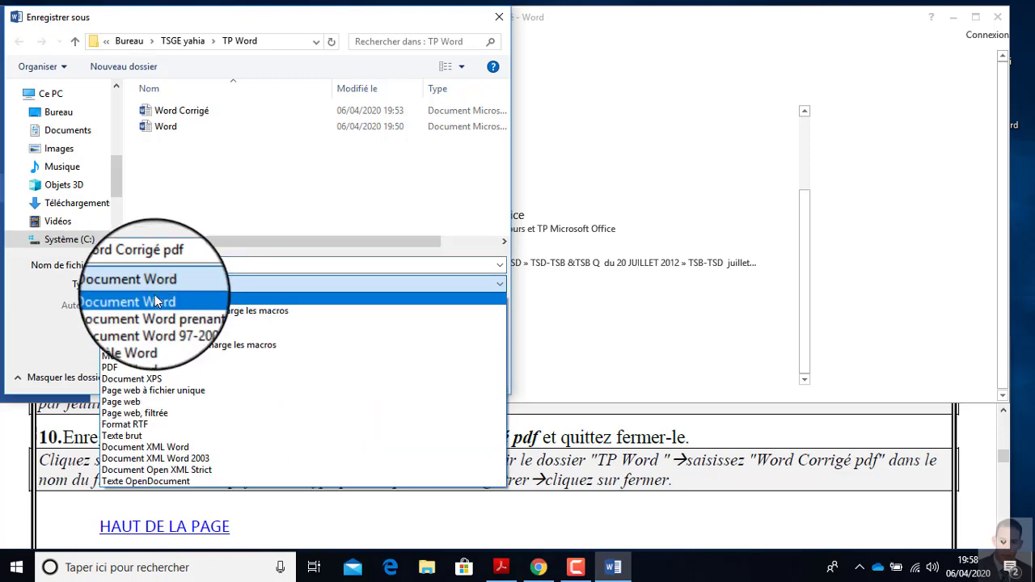
click(121, 368)
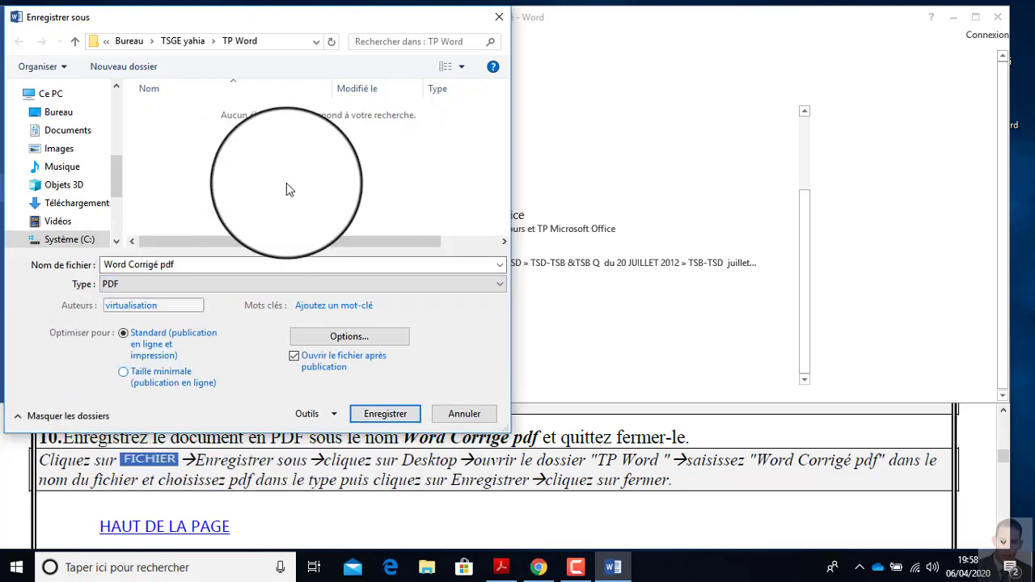
click(387, 414)
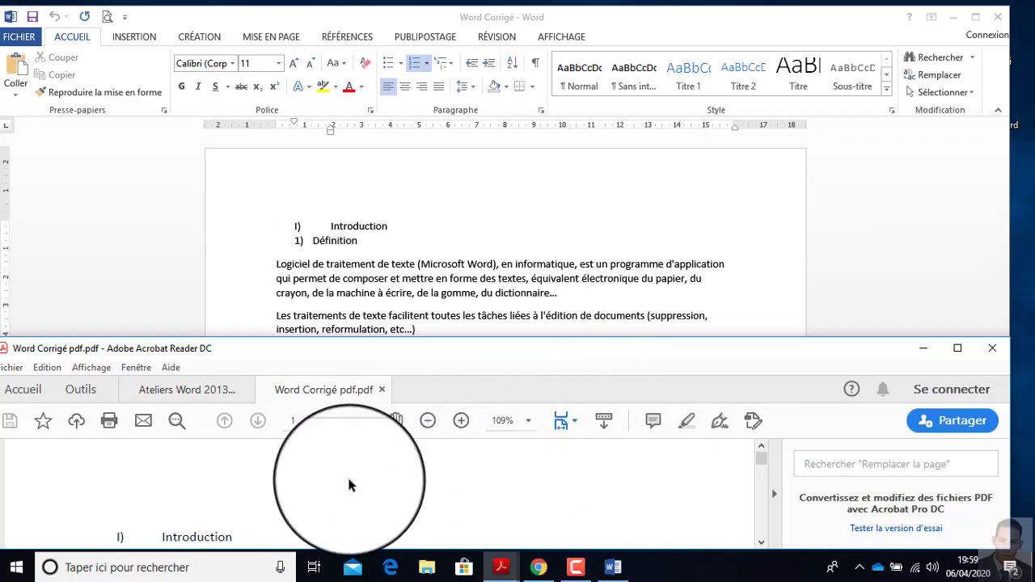
Review the exported PDF at full window size and close only that file, keeping the workshop PDF open.
scroll(347, 473, down, 3)
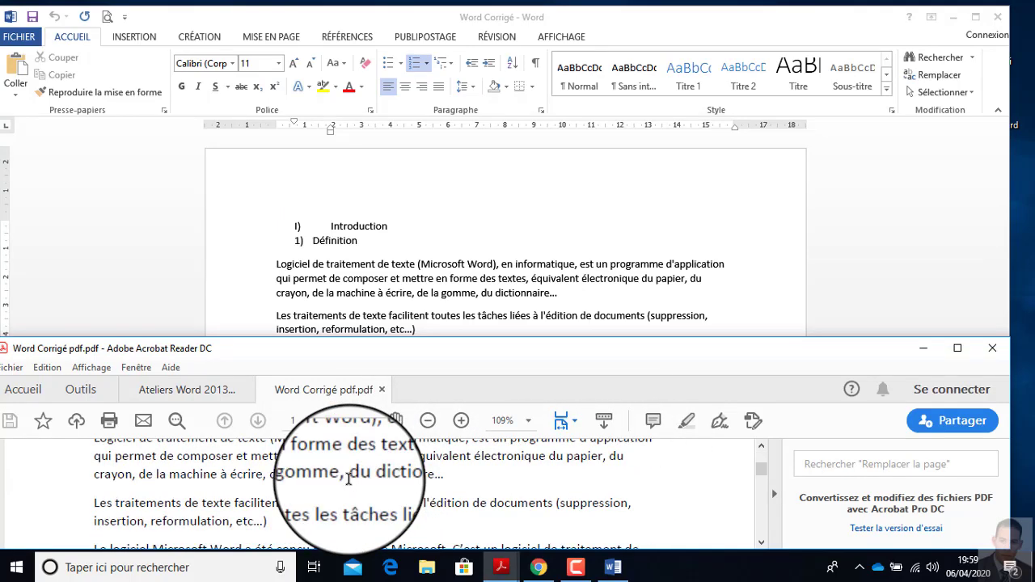
double_click(706, 353)
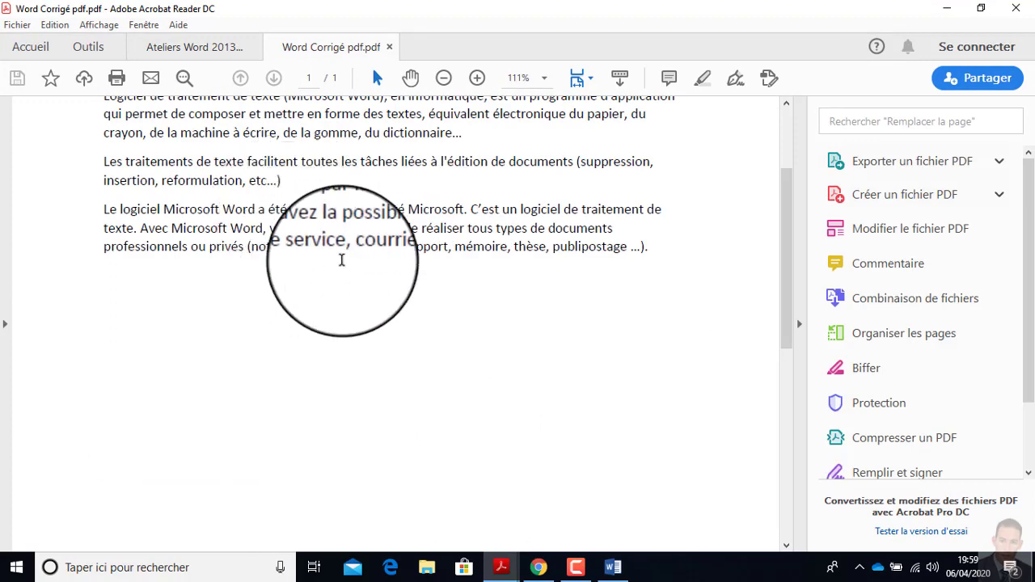
scroll(342, 259, up, 3)
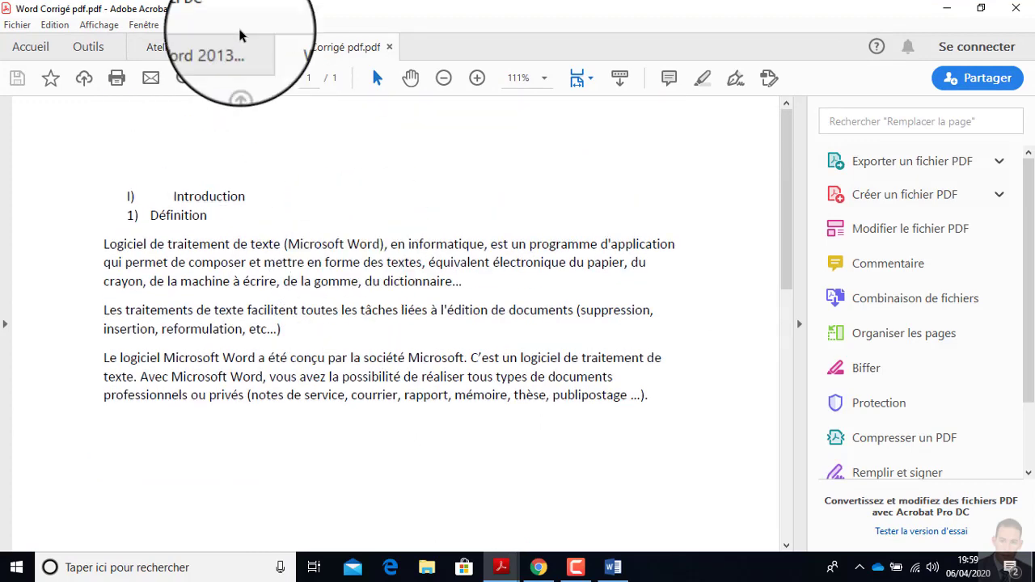
click(1023, 9)
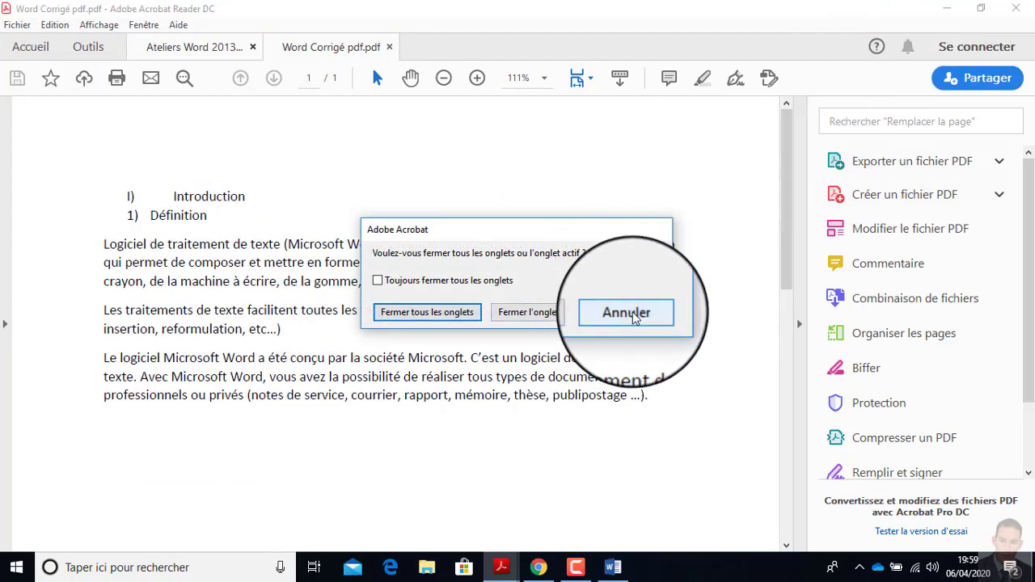
click(525, 312)
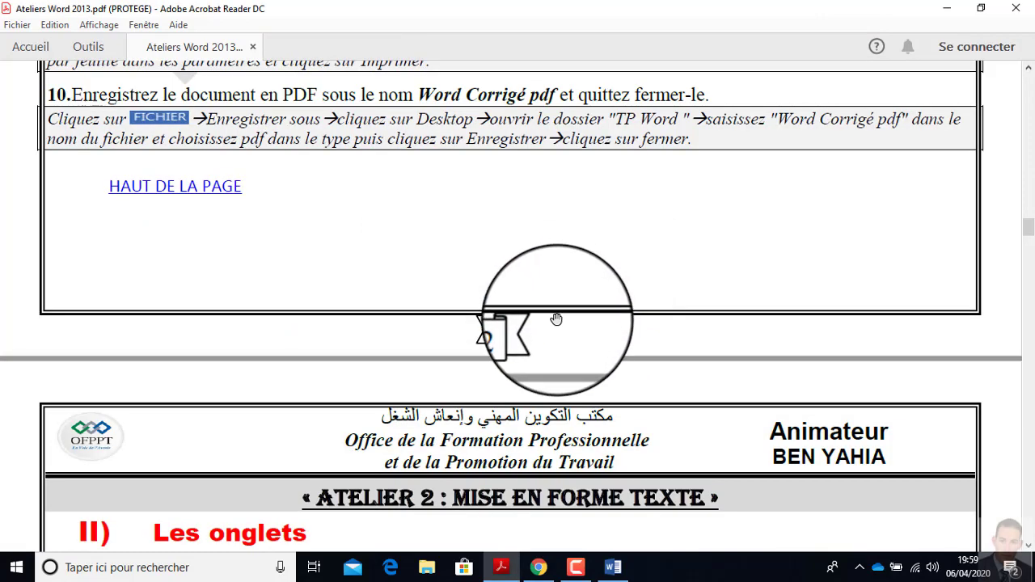
Restore the workshop PDF's smaller window, go to its table of contents, and review Atelier 1 down to exercise 10.
double_click(663, 15)
click(227, 525)
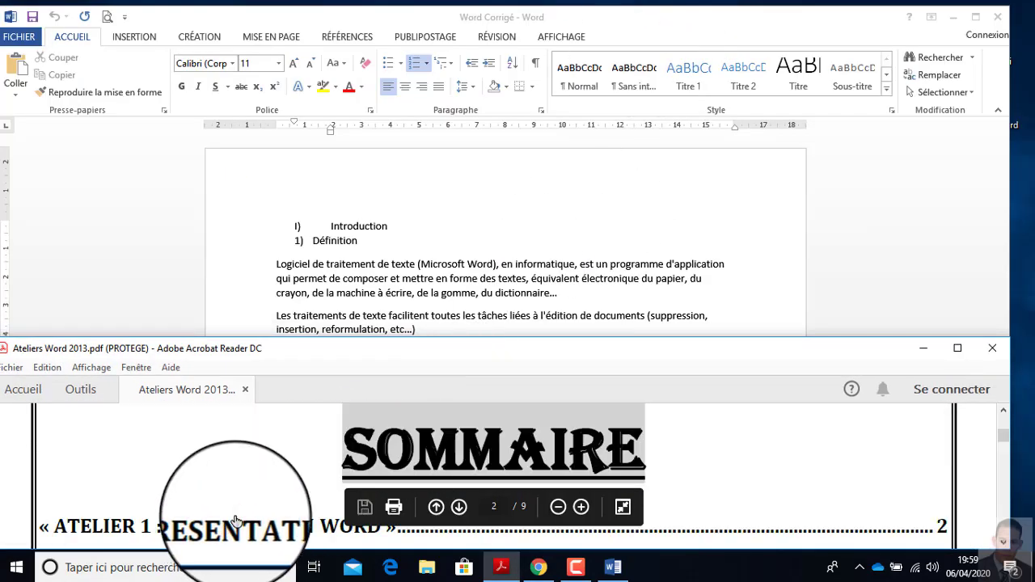
scroll(210, 481, down, 3)
scroll(210, 493, up, 2)
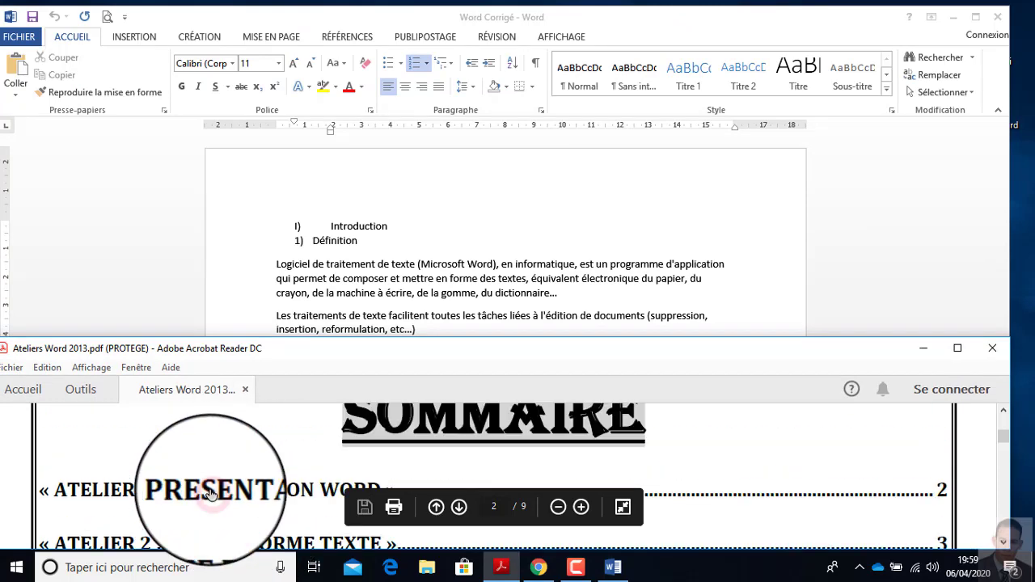
click(210, 497)
scroll(209, 486, down, 5)
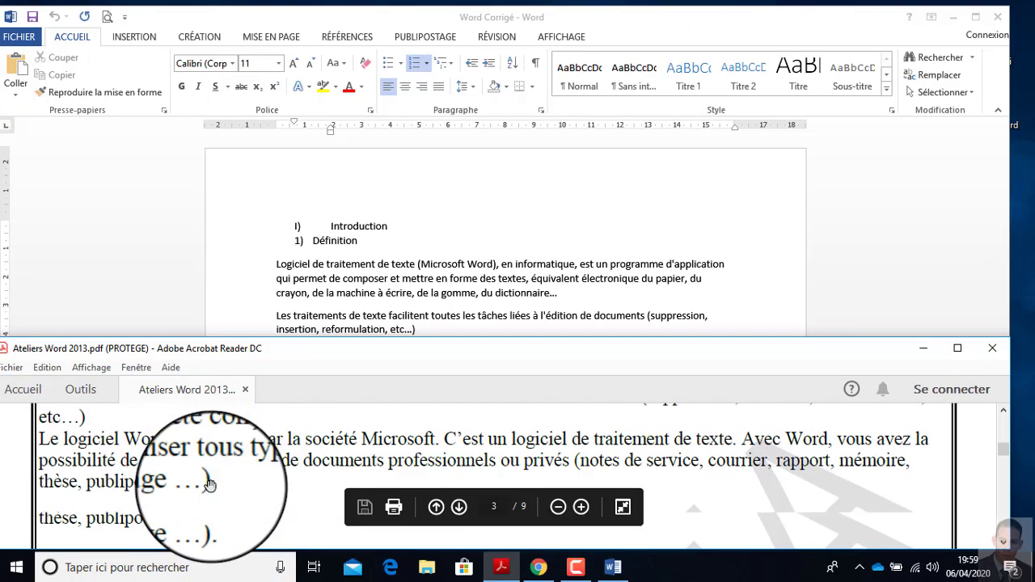
scroll(209, 484, down, 10)
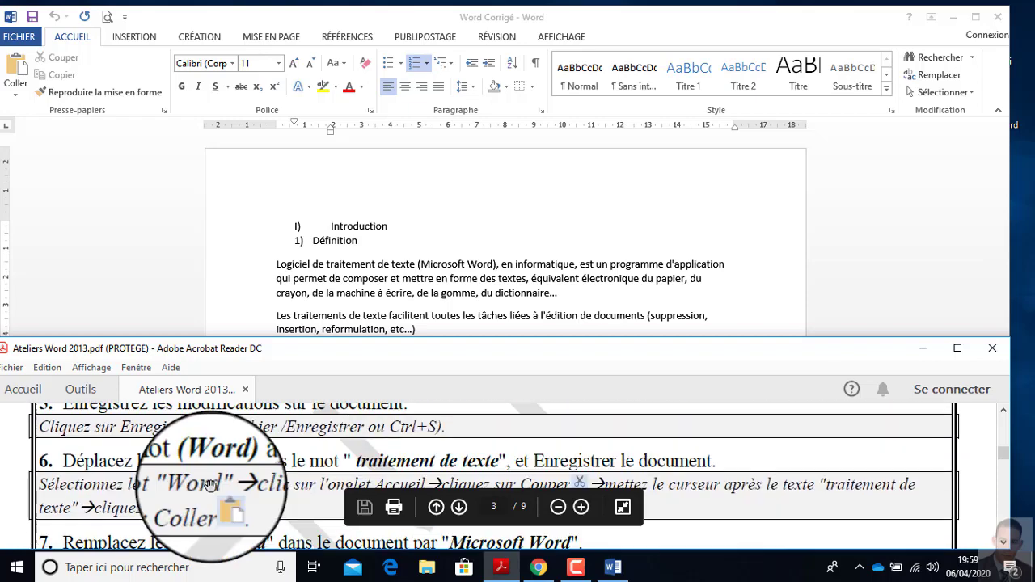
scroll(209, 483, down, 5)
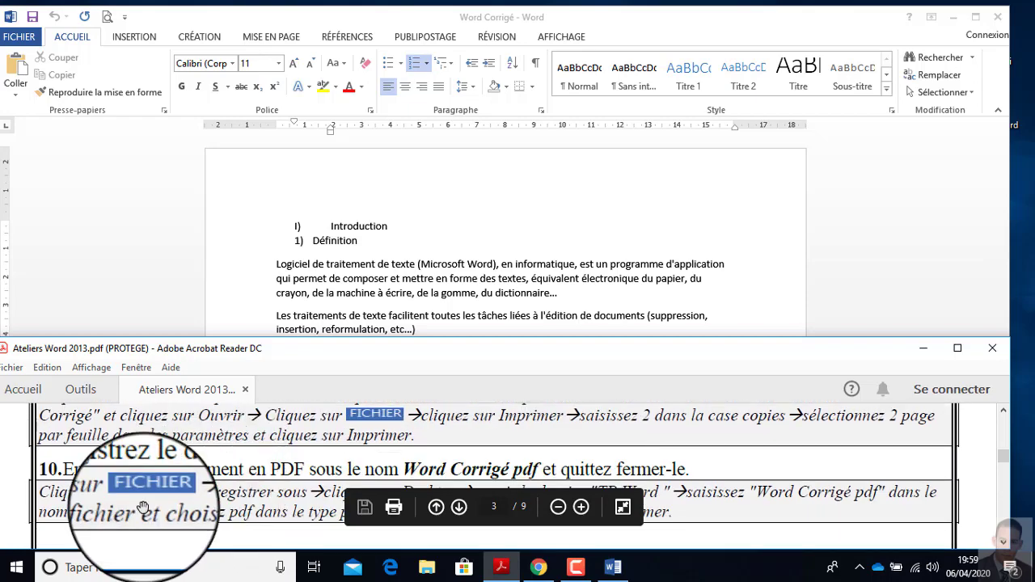
scroll(128, 499, down, 3)
scroll(118, 485, up, 2)
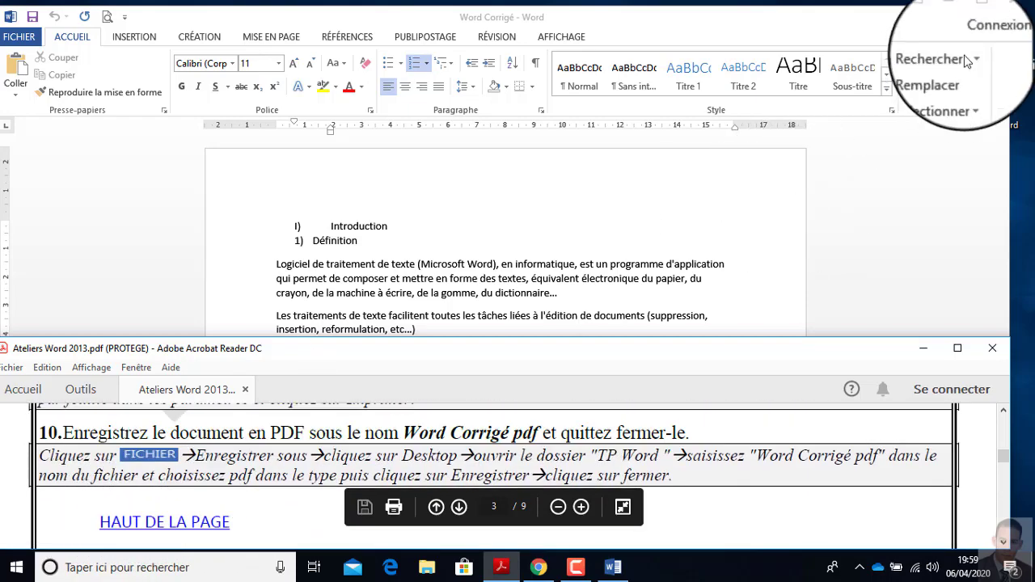
Minimize the workshop PDF, close Word Corrigé, and check the files in the desktop course folder's TP Word subfolder.
click(928, 349)
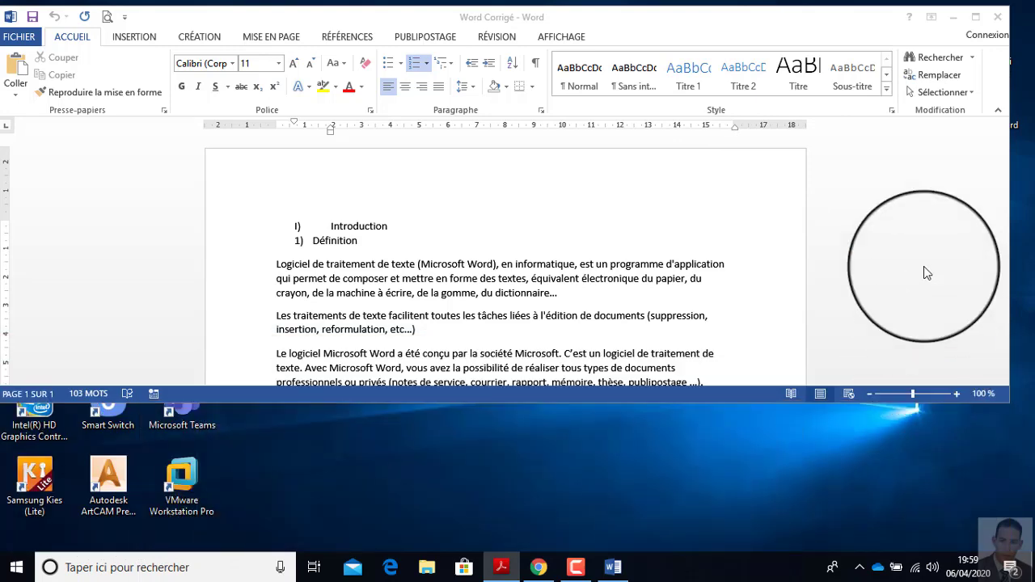
click(998, 20)
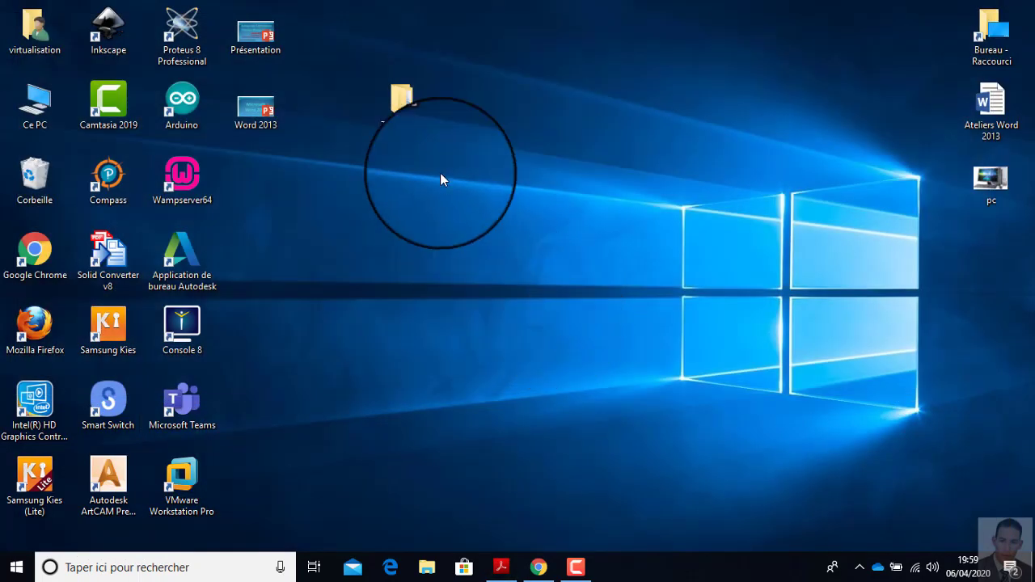
click(414, 113)
double_click(412, 113)
click(235, 121)
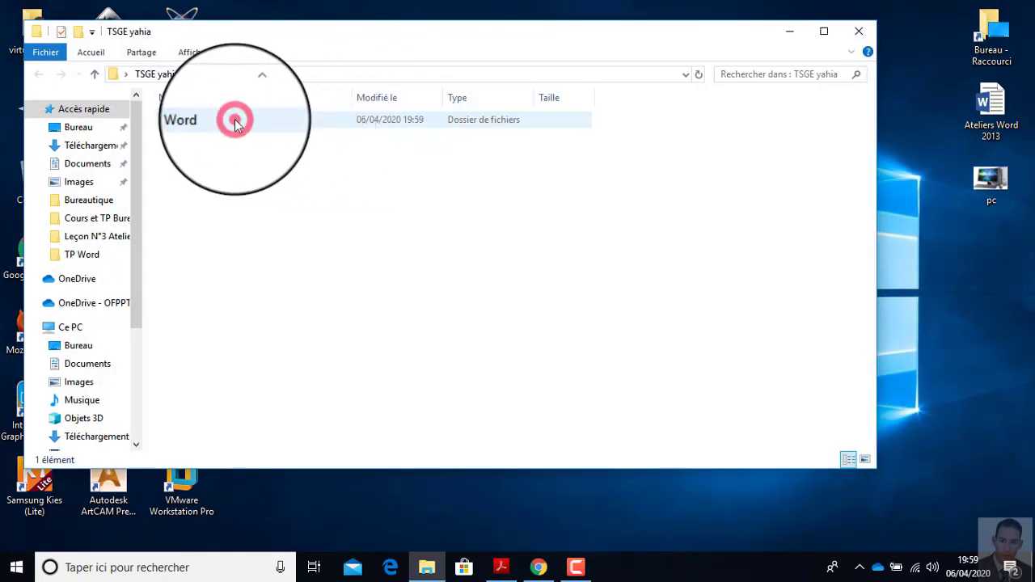
double_click(235, 121)
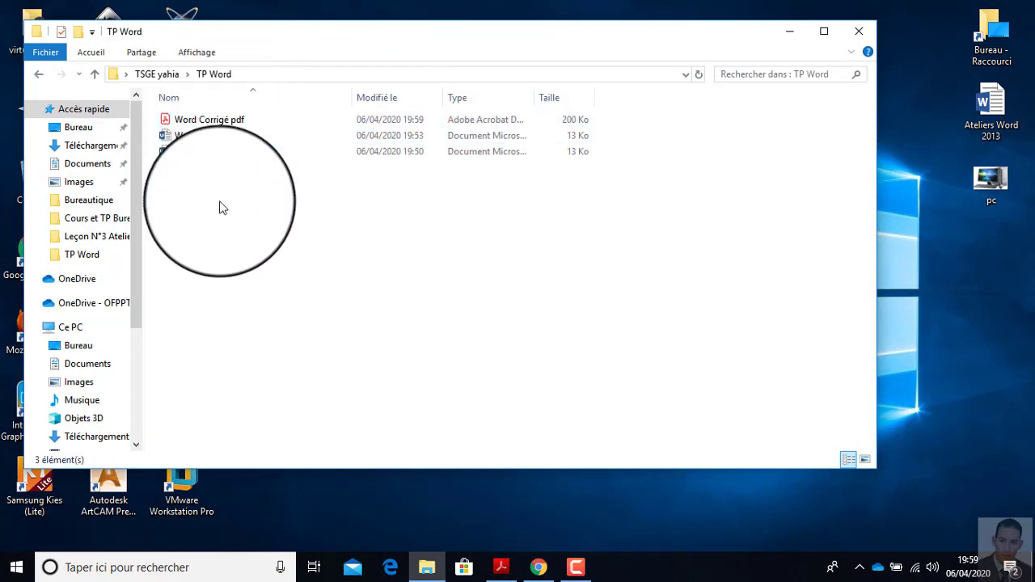
click(179, 159)
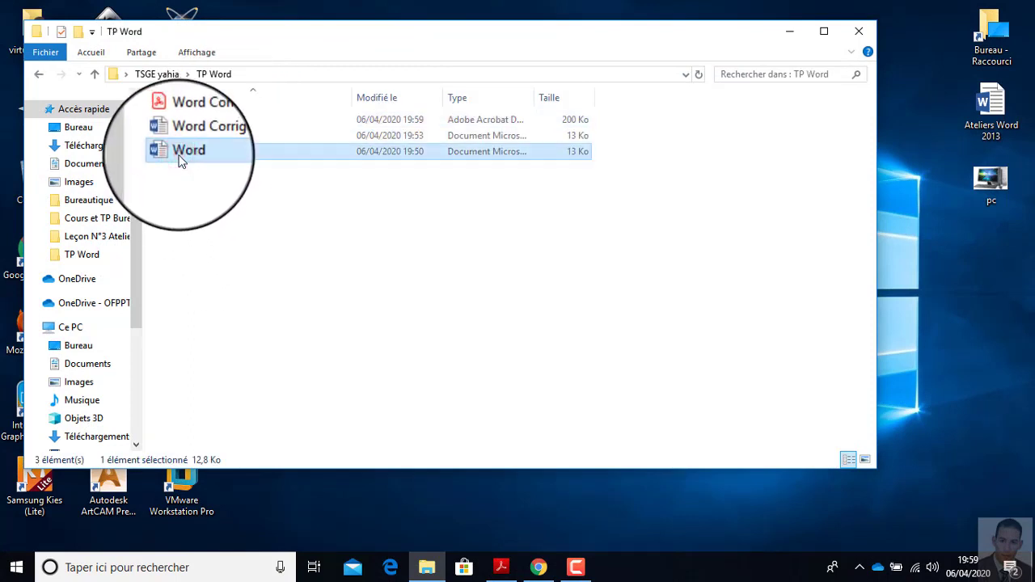
Open the original Word document from the TP Word folder, check the term "Word" in its first paragraph, and close it.
double_click(177, 154)
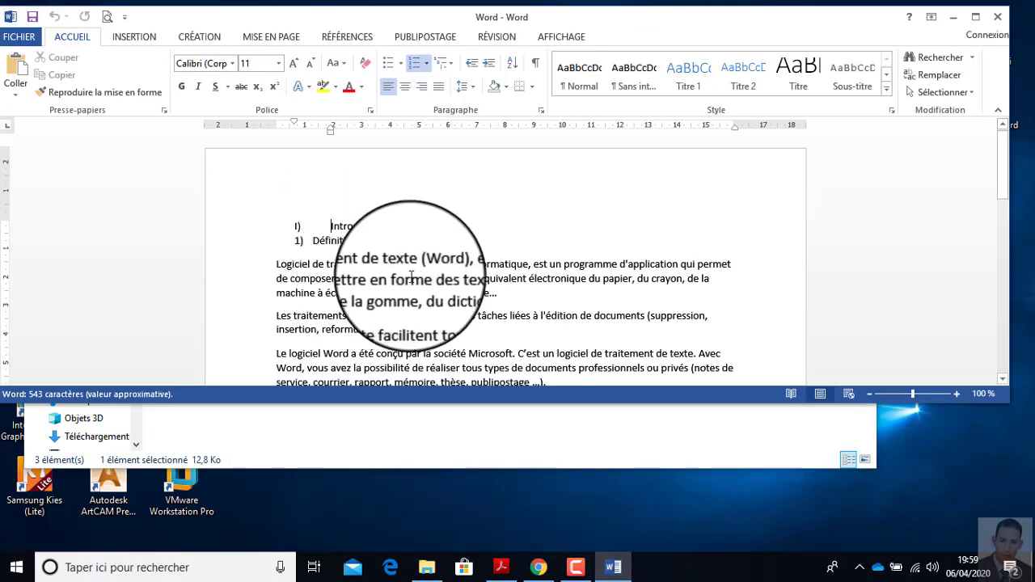
drag(417, 266, 447, 264)
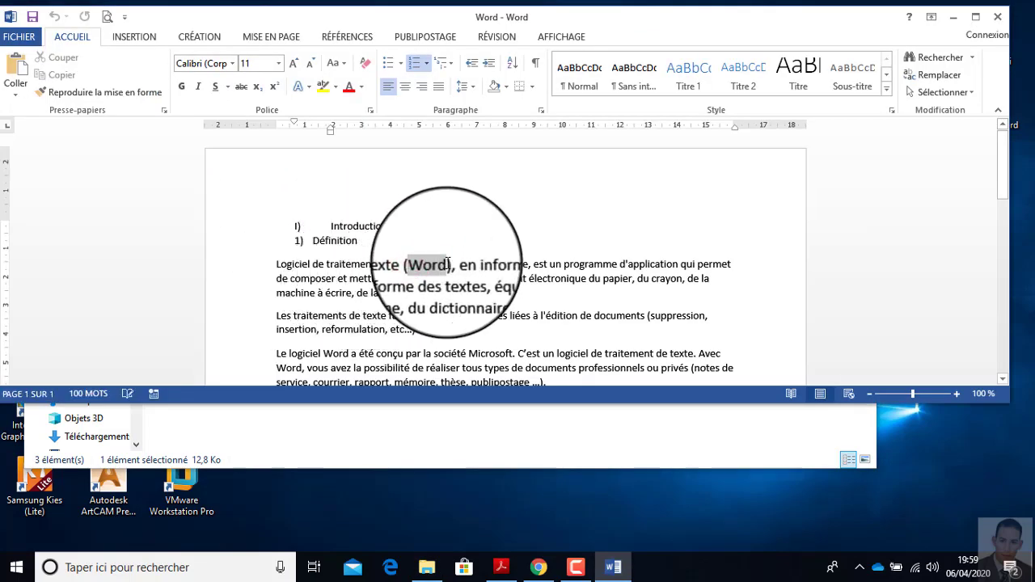
click(1001, 18)
Open Word Corrigé, check the replacement term "Microsoft Word" in its first paragraph, and close the document.
double_click(217, 138)
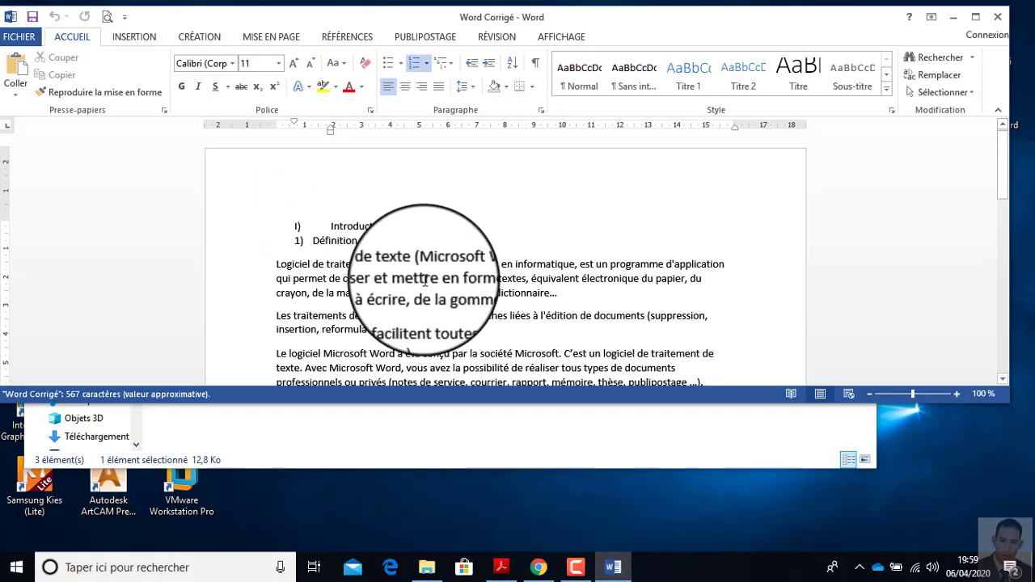
click(421, 259)
drag(419, 260, 446, 259)
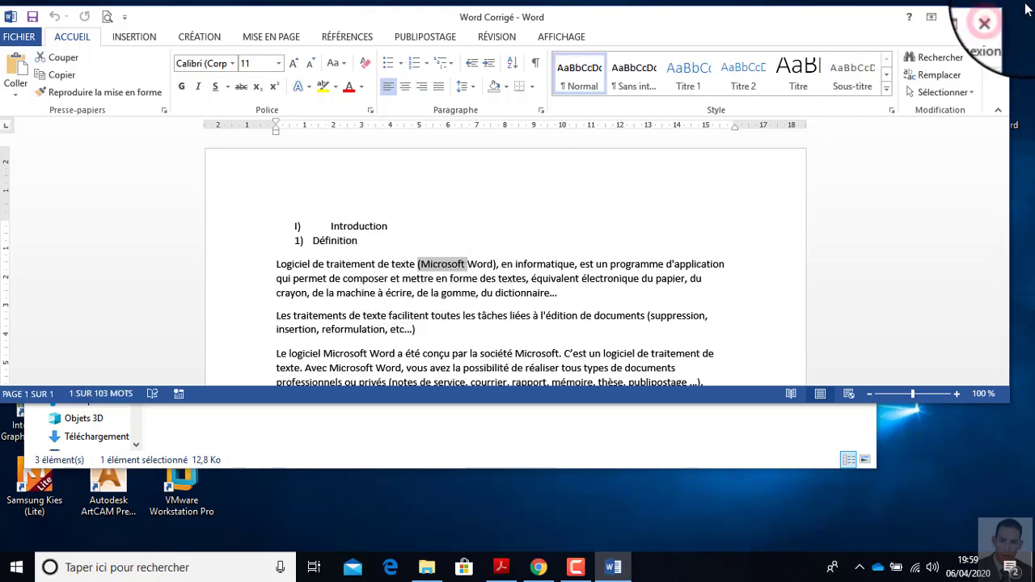
click(999, 19)
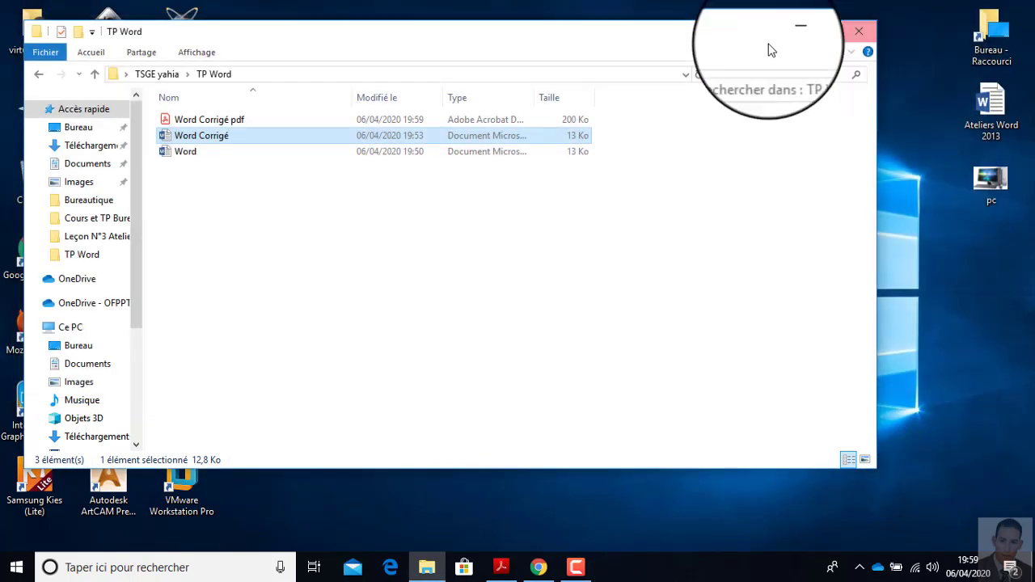
Open Word Corrigé pdf at full window size, check "Microsoft Word" in its first paragraph, and close only that file.
click(227, 121)
double_click(227, 128)
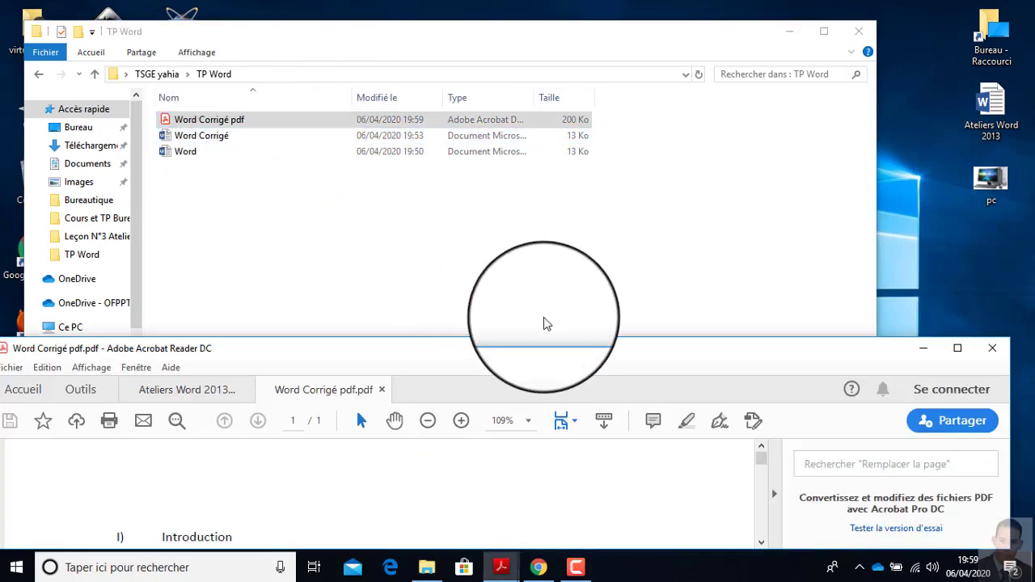
click(789, 353)
double_click(791, 355)
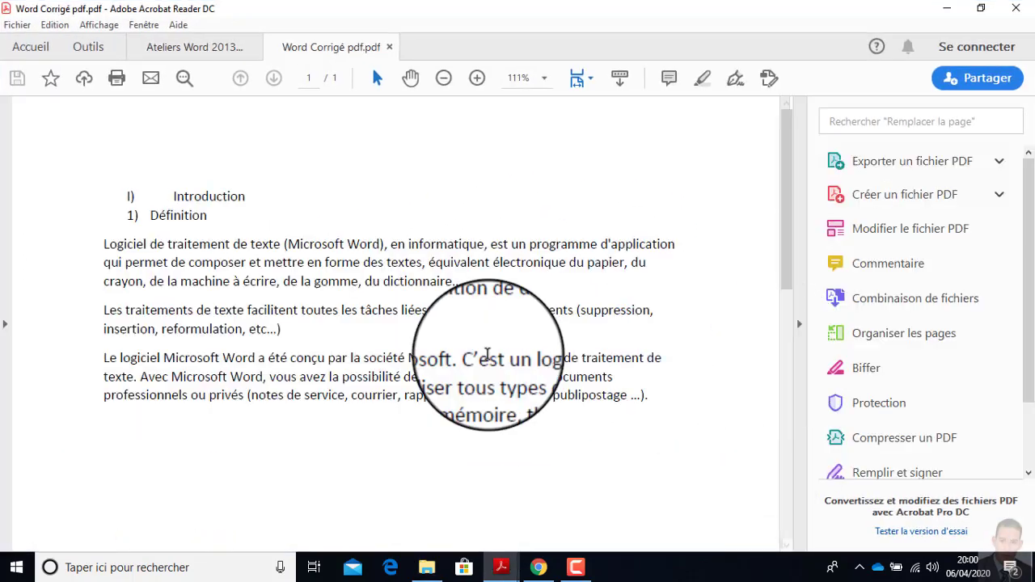
drag(288, 208, 380, 207)
click(1018, 12)
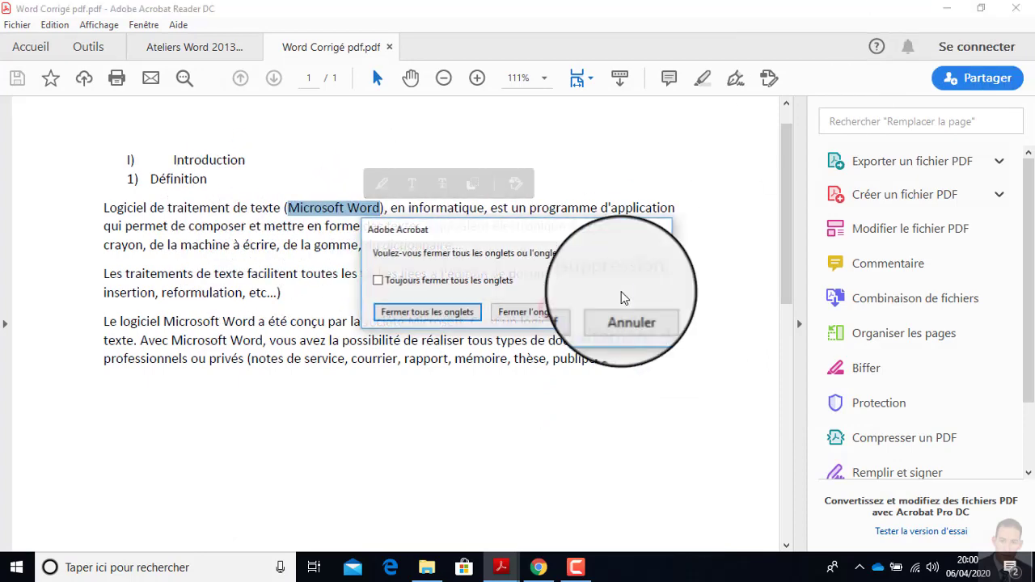
click(527, 376)
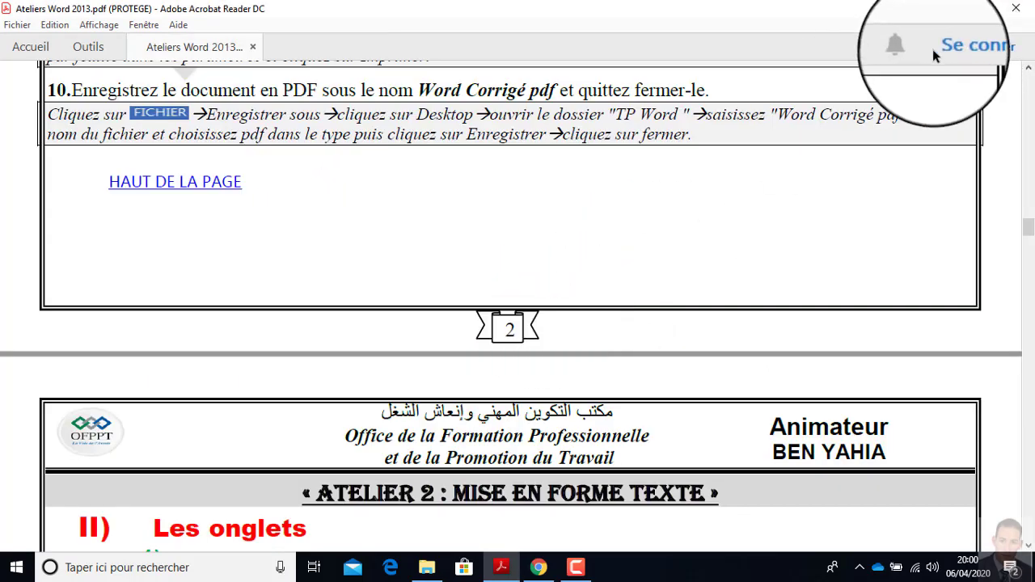
Restore the workshop PDF's smaller window and close the TP Word folder window.
click(981, 9)
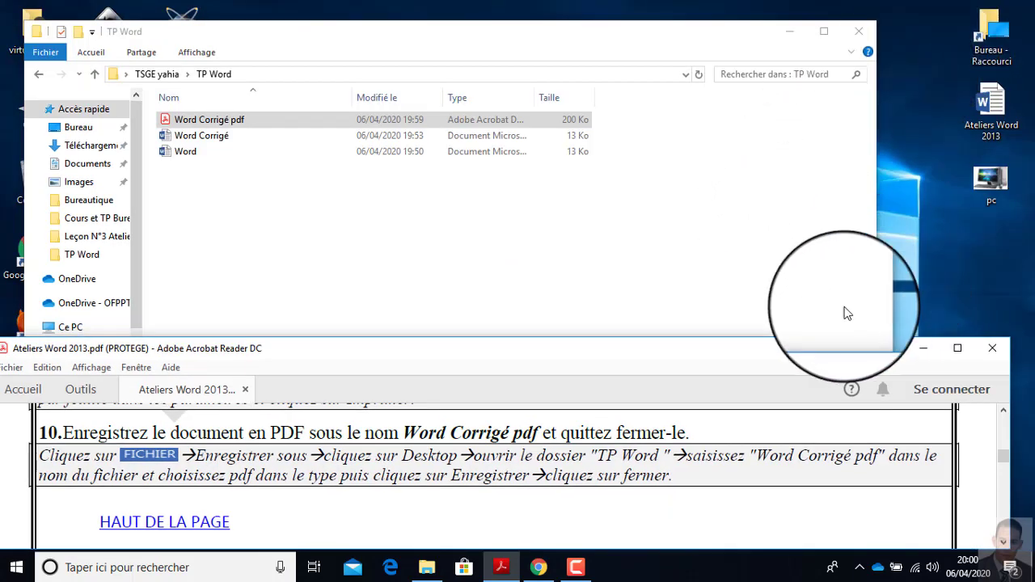
click(859, 33)
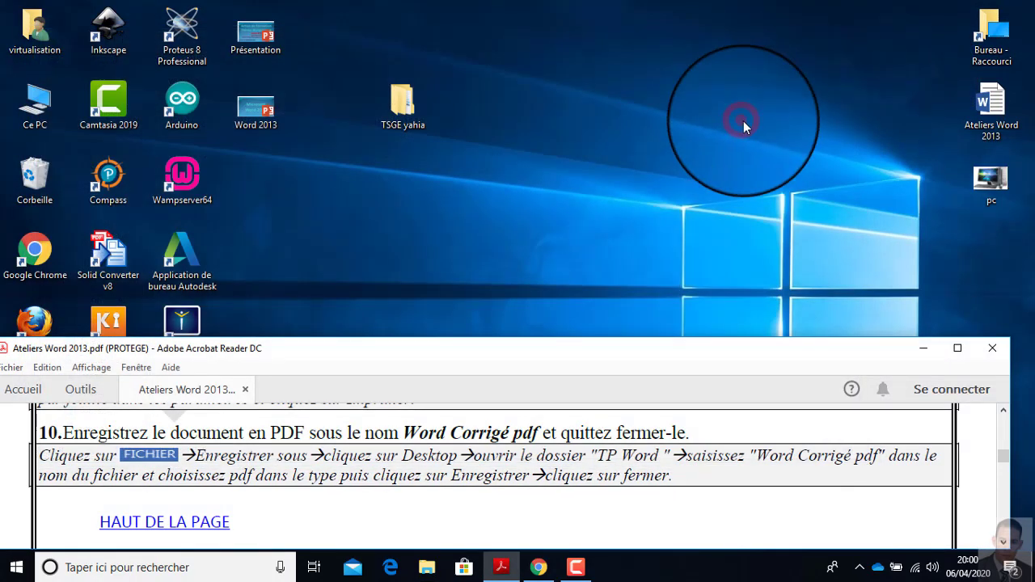